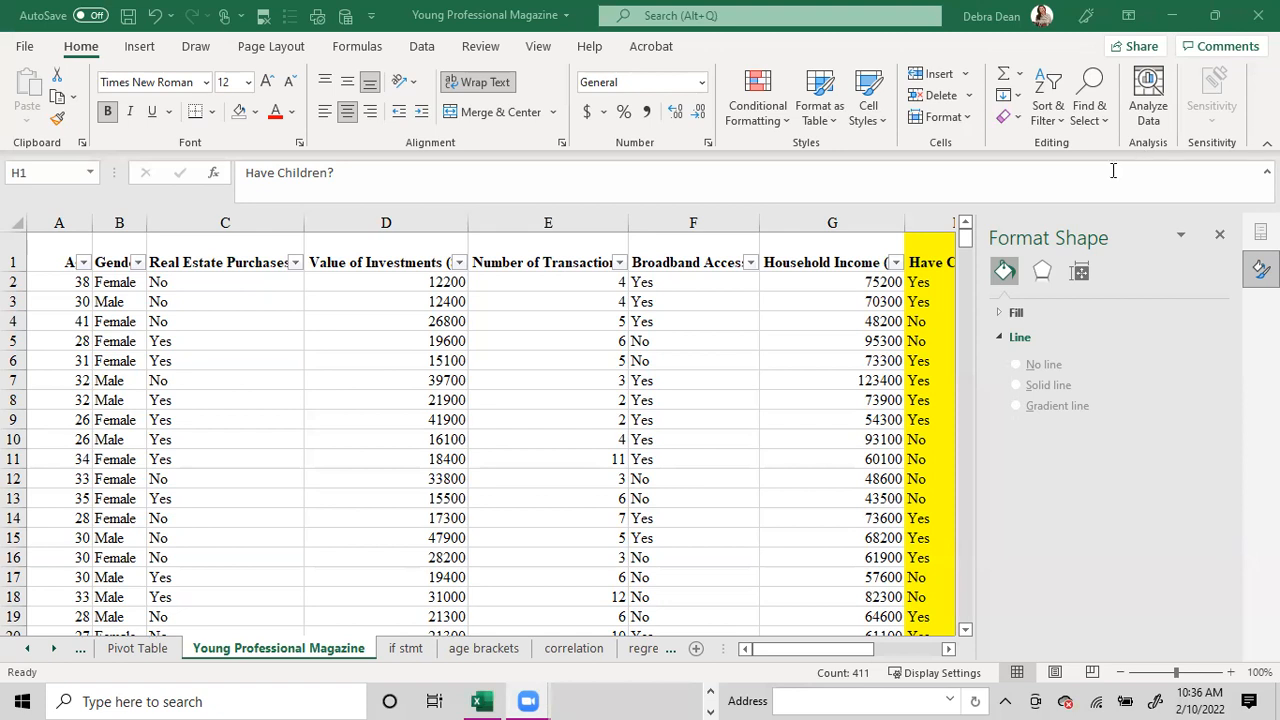
Close the Format Shape pane and filter the Have Children? column to show only Yes.
left_click(1221, 238)
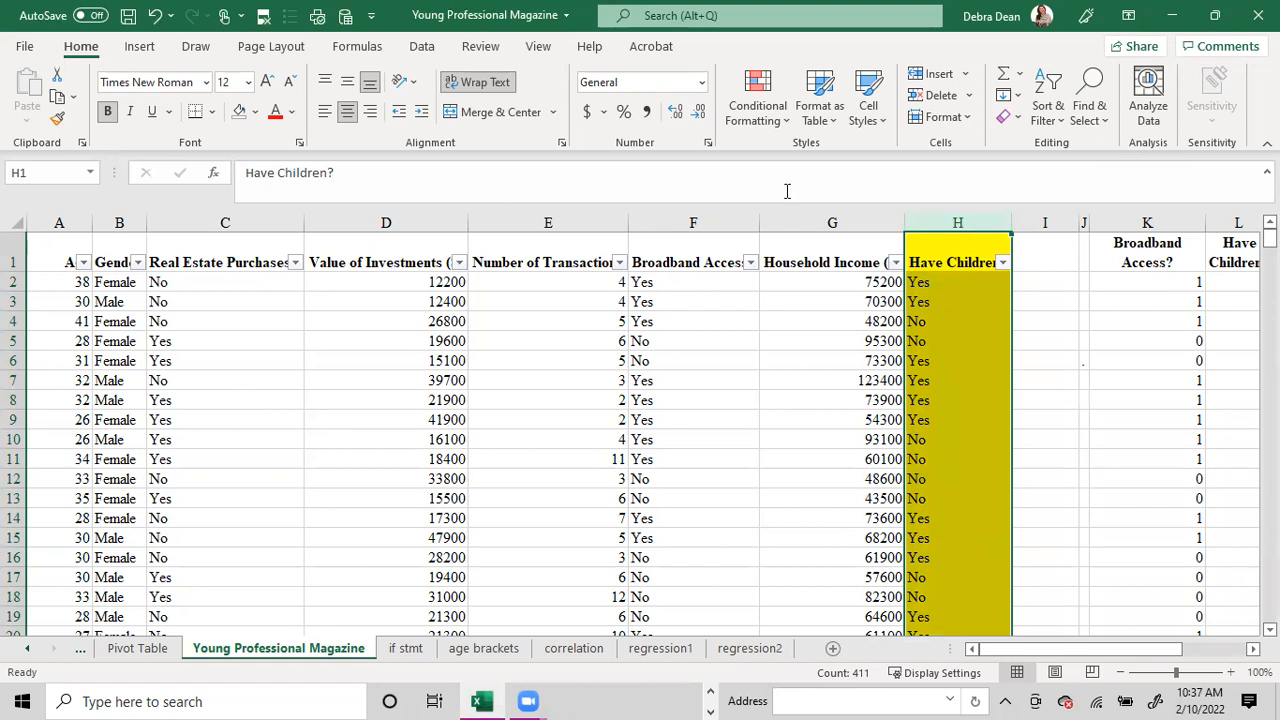
left_click(752, 302)
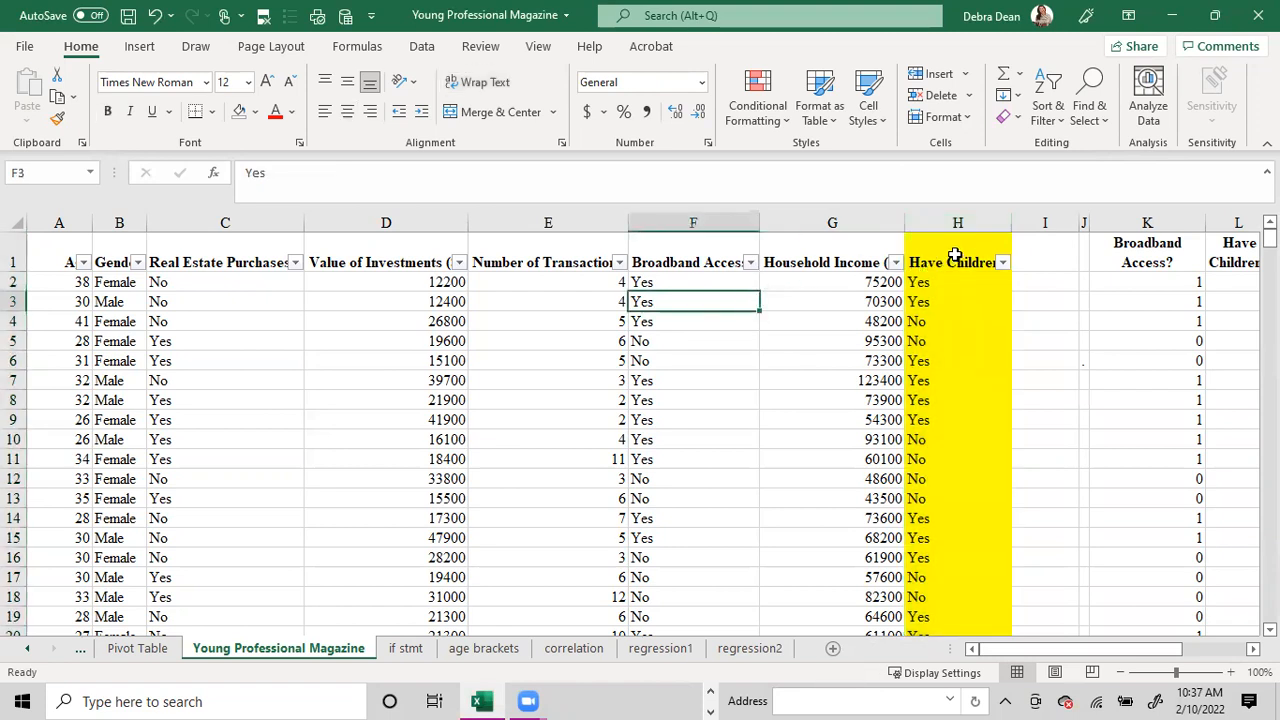
left_click(959, 218)
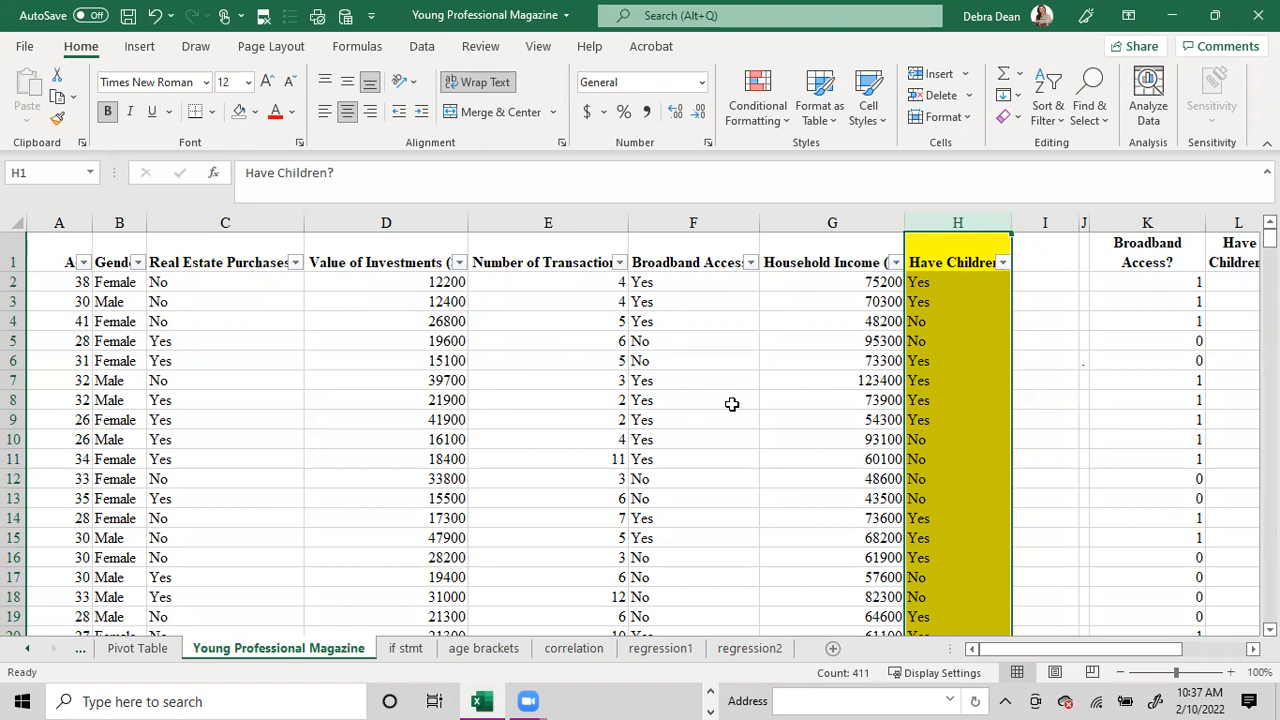
left_click(1002, 263)
left_click(824, 468)
left_click(814, 503)
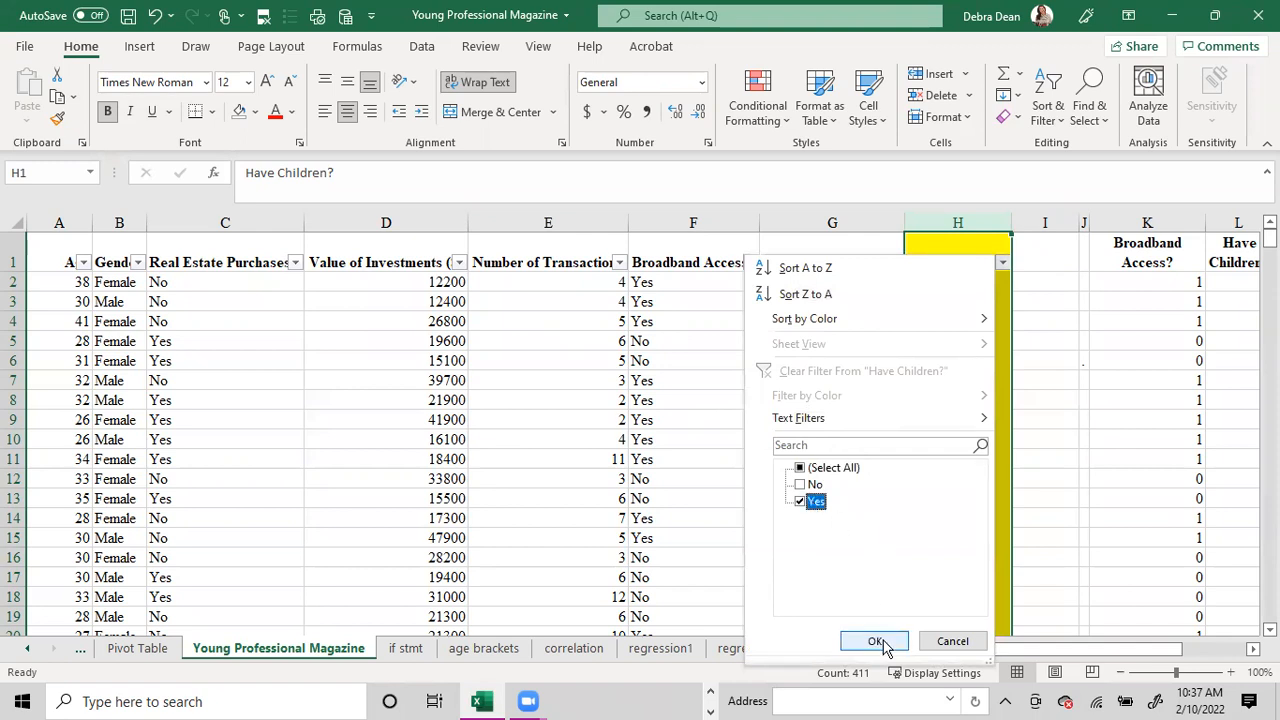
left_click(875, 641)
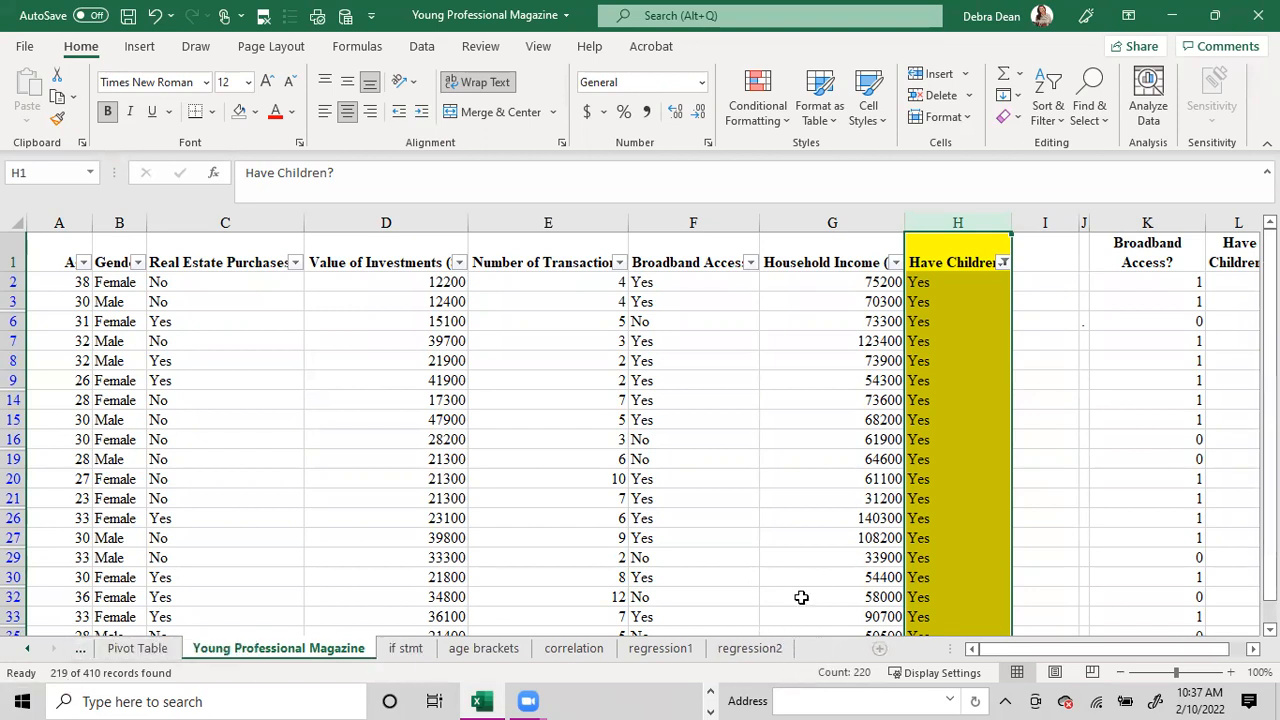
Add a new worksheet and enter 410 in H8 and 219 in I8.
left_click(875, 648)
type("410")
key("Tab")
type("219")
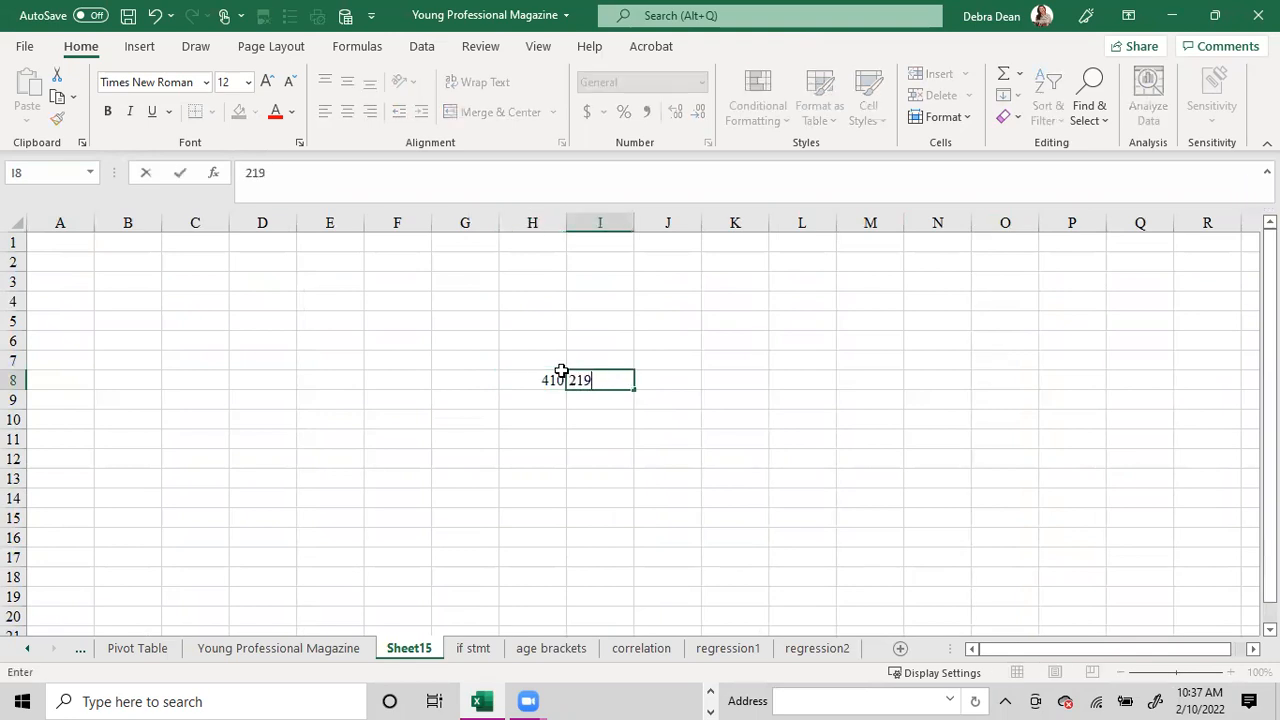
key("Return")
Calculate I8 divided by H8 in cell J8 and format the result as a percentage.
key("Right")
key("Up")
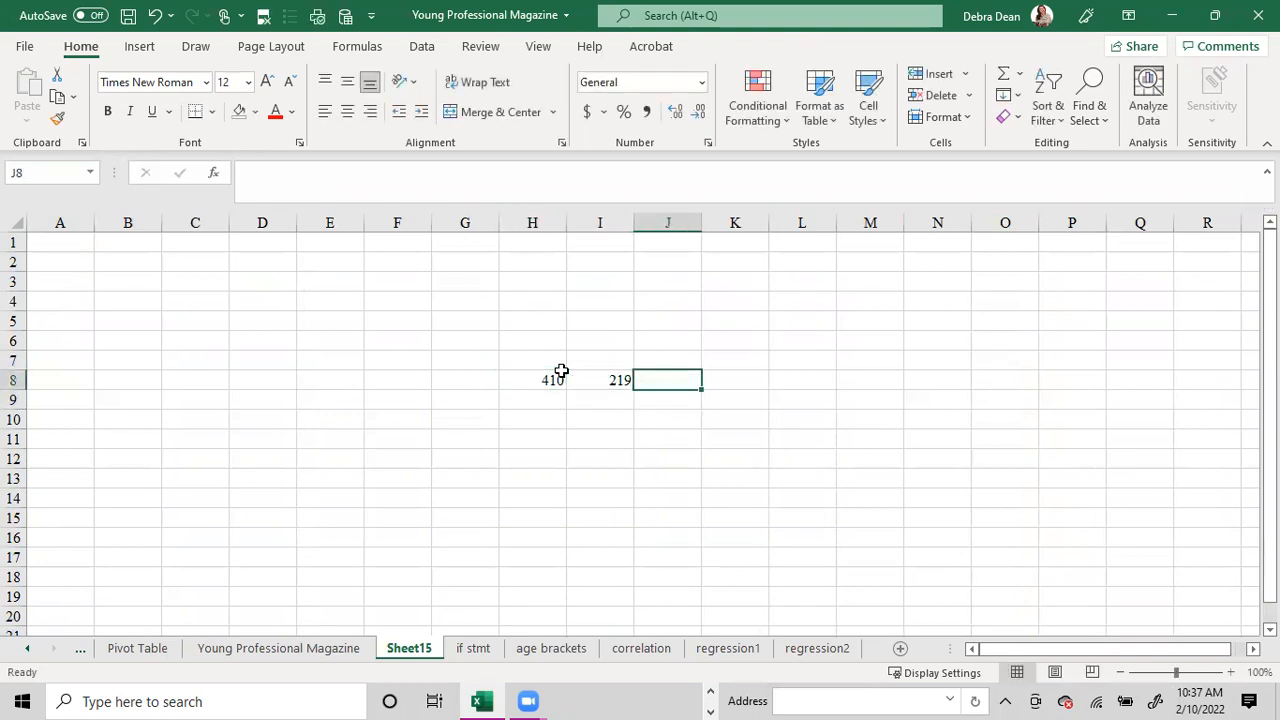
type("=")
left_click(577, 378)
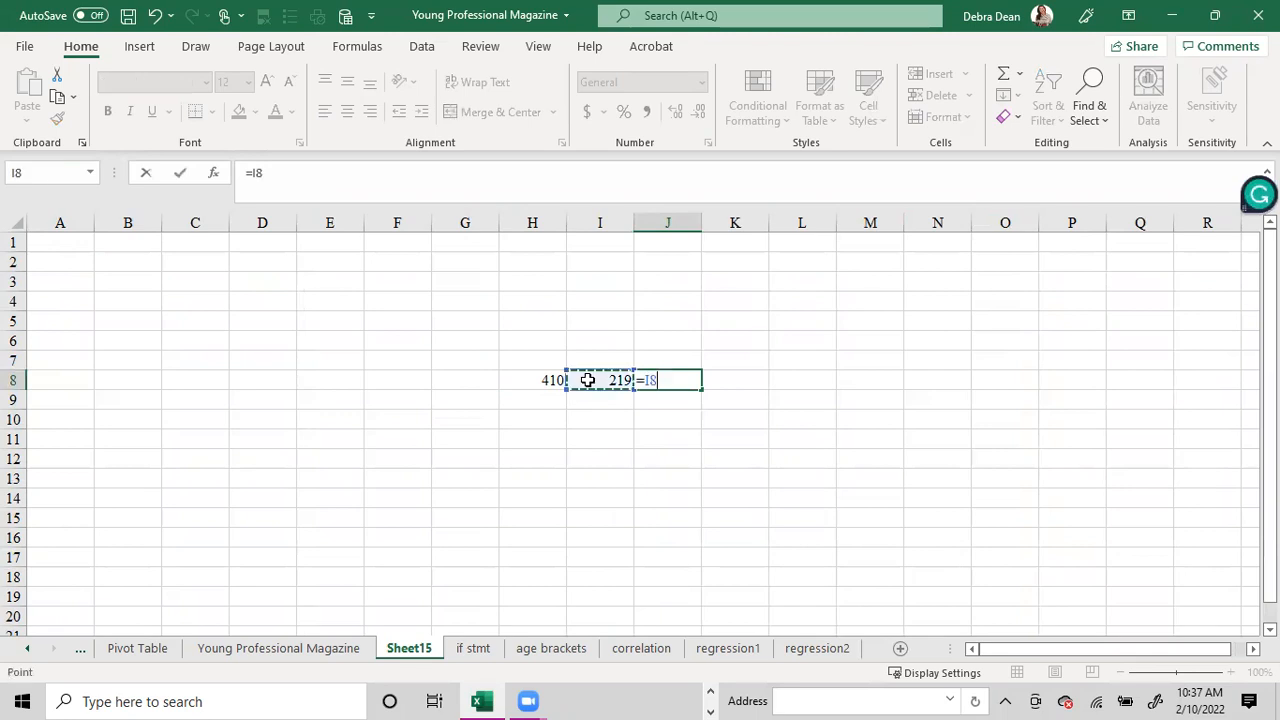
type("/")
left_click(548, 379)
key("Return")
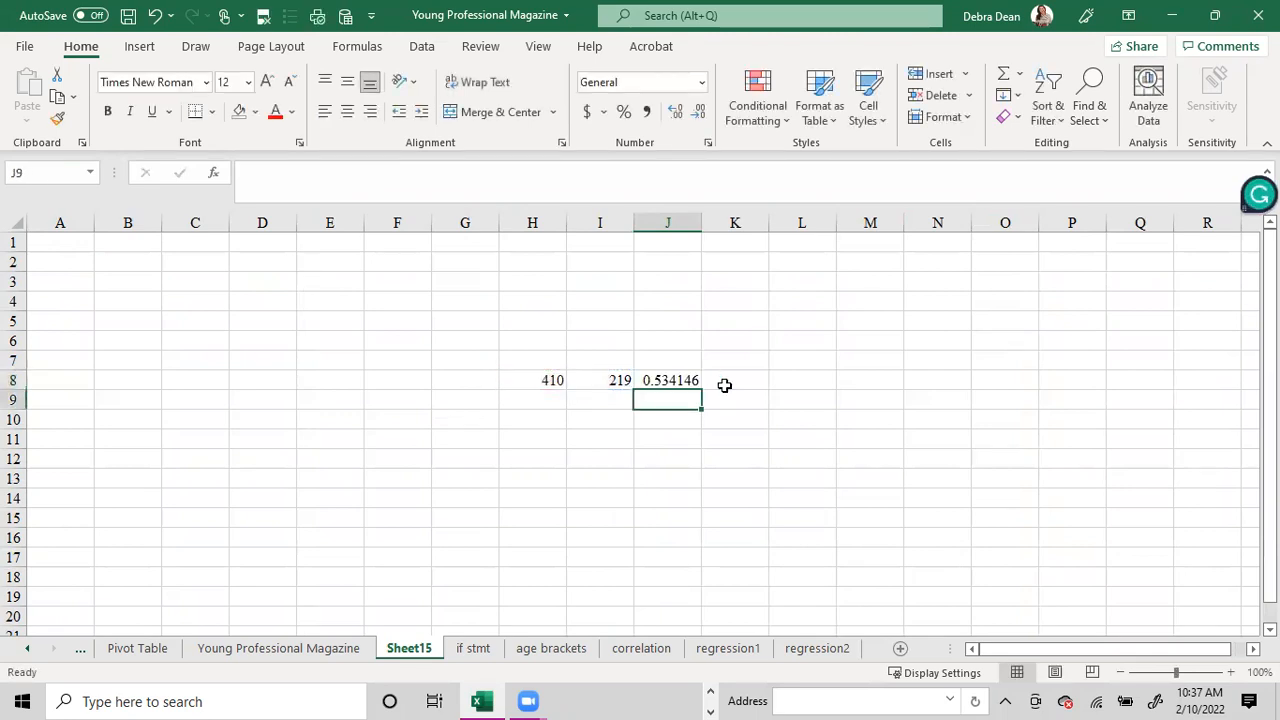
left_click(685, 381)
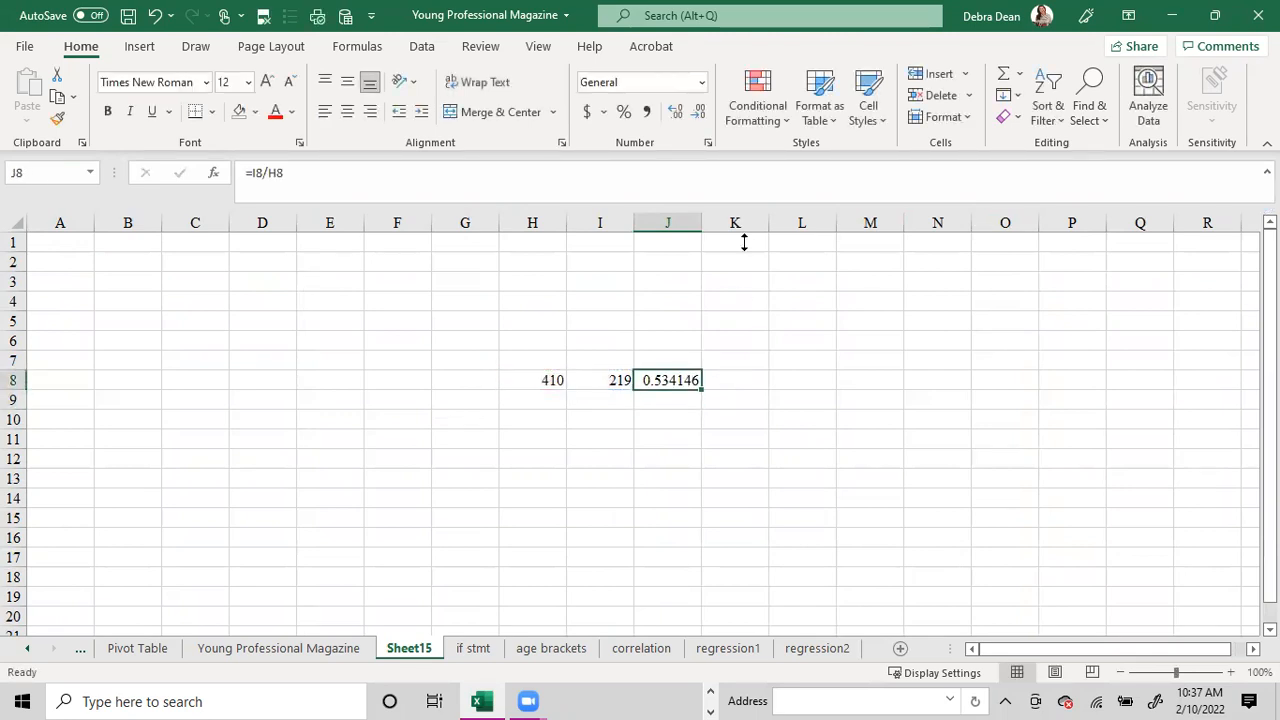
left_click(622, 113)
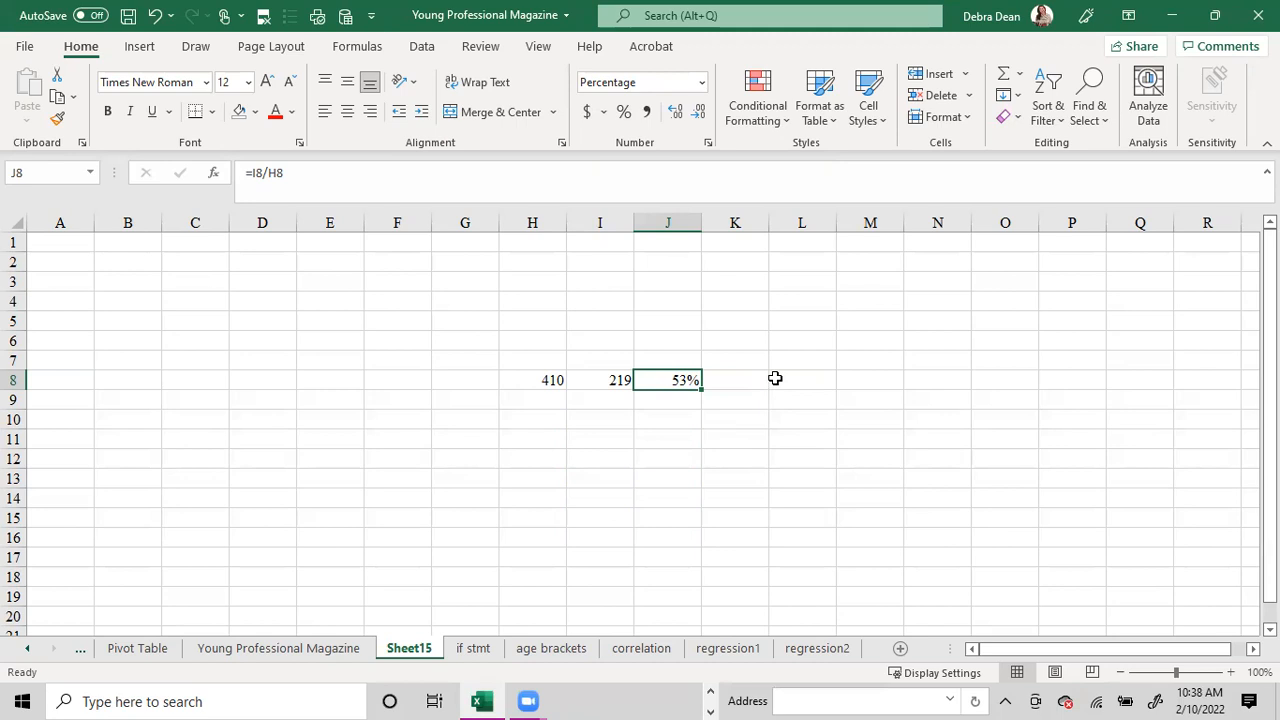
left_click(741, 378)
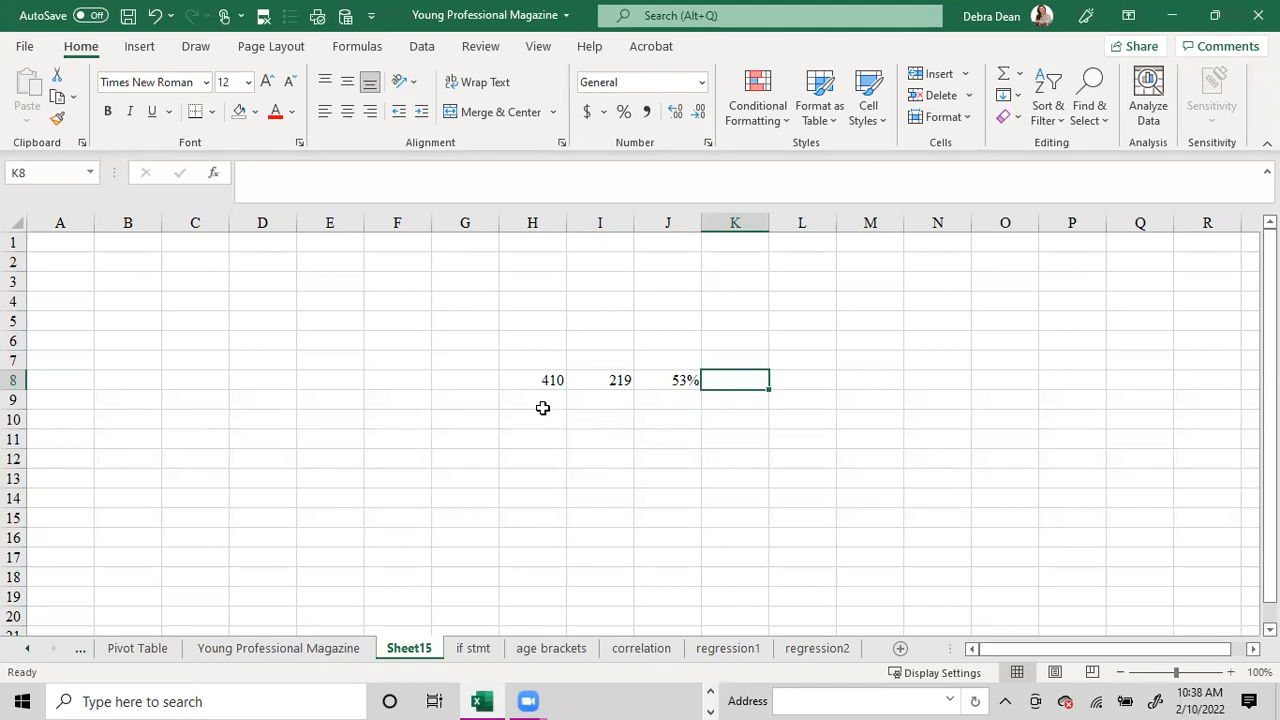
Label the rows in G8, G9 and G10 as sample, male and female.
left_click(455, 381)
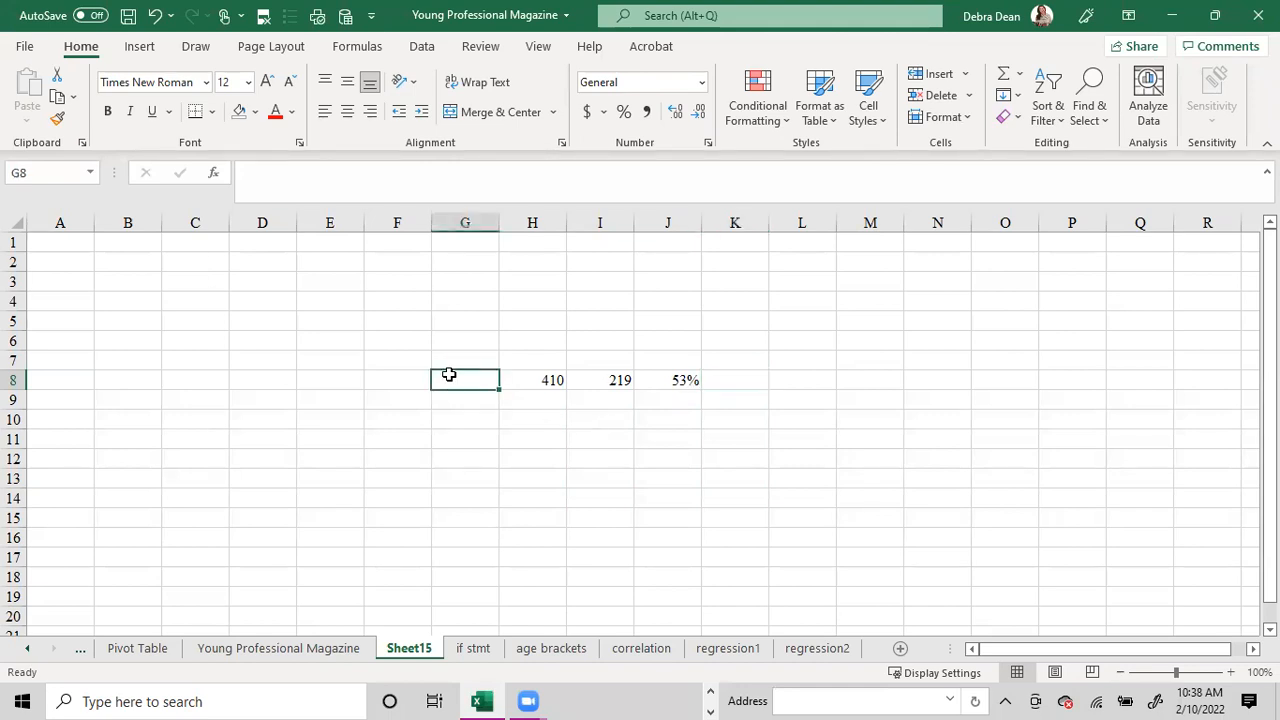
type("sample")
key("Return")
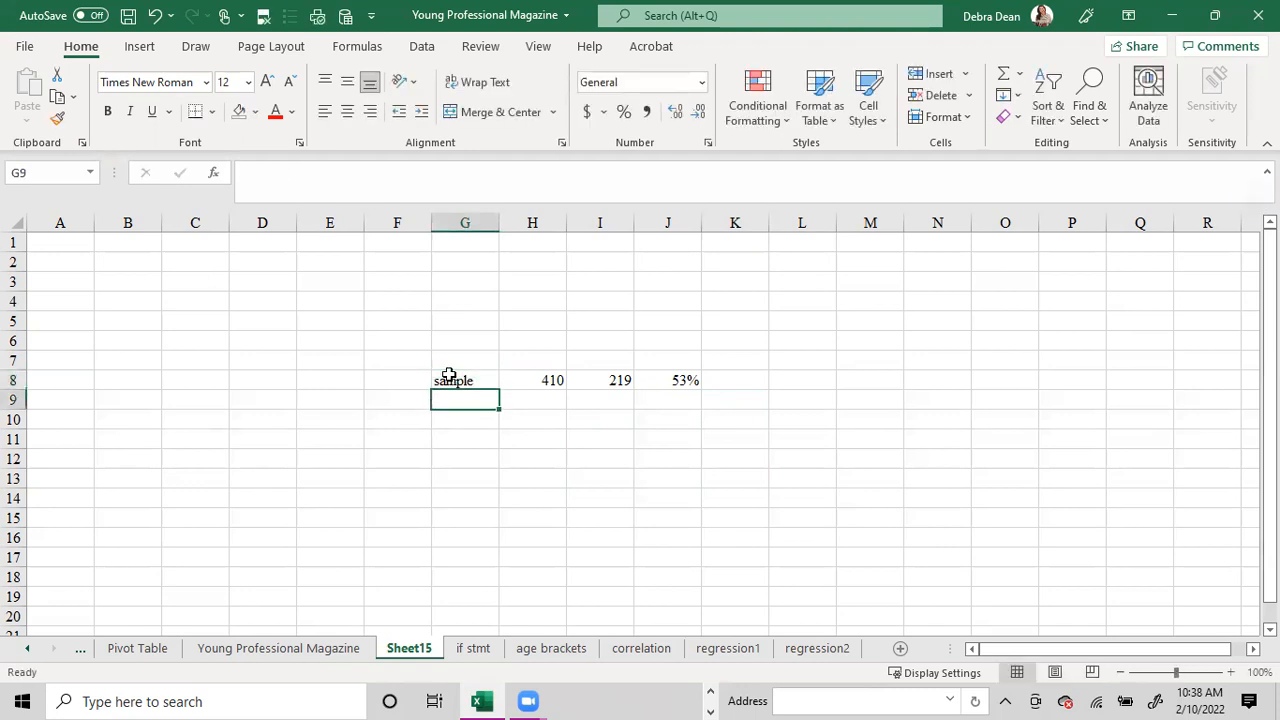
type("male")
key("Return")
type("fal")
key("BackSpace")
key("BackSpace")
type("emale")
key("Return")
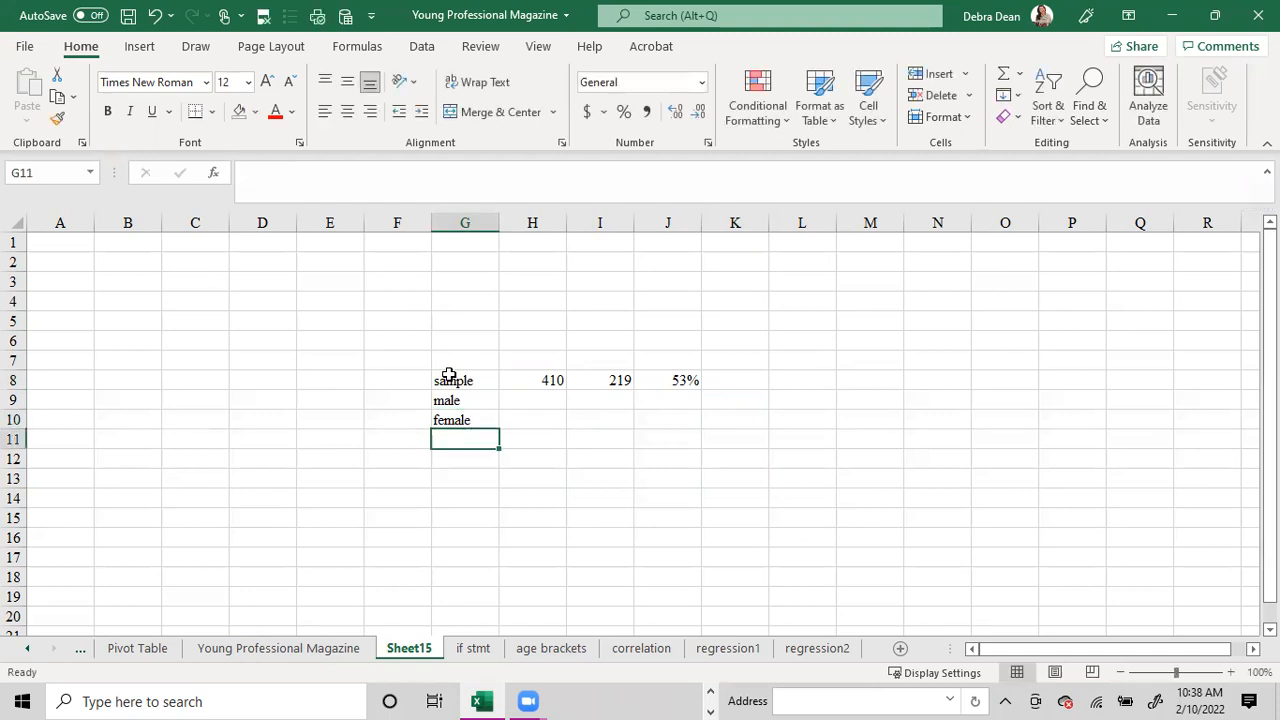
Clear the filter on the Young Professional Magazine sheet and filter Have Children? to Yes again.
left_click(297, 652)
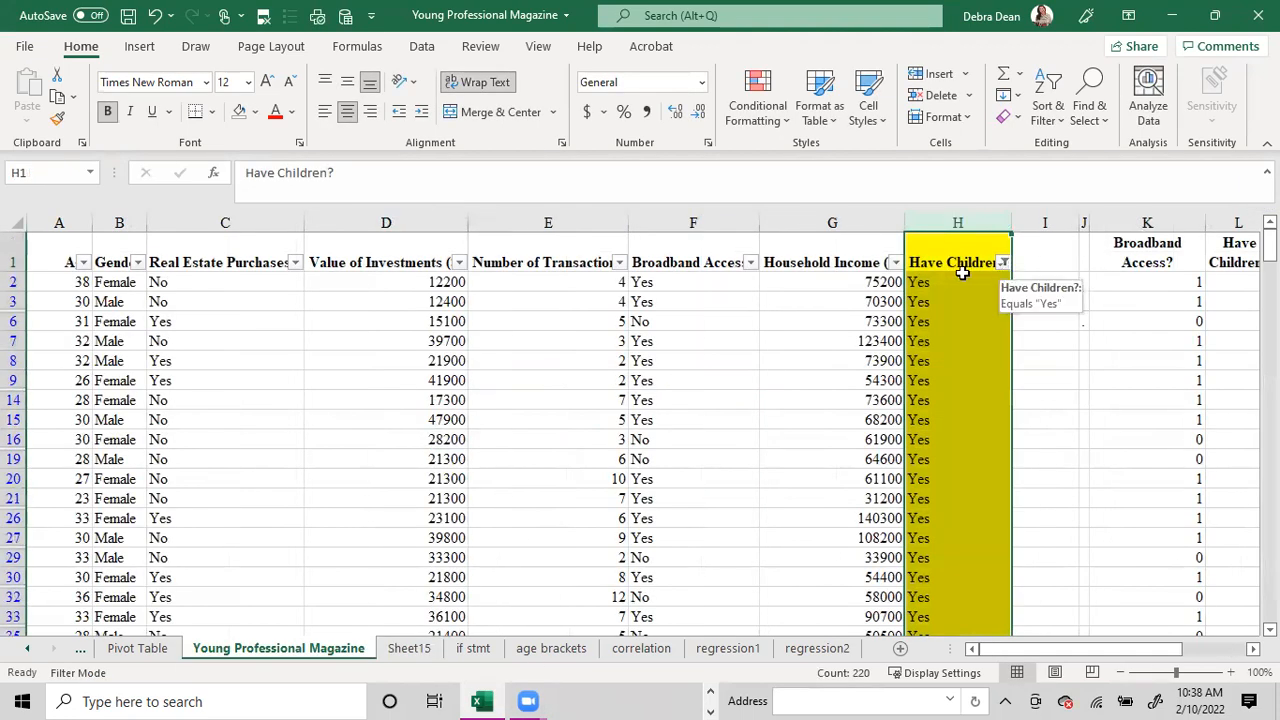
left_click(423, 48)
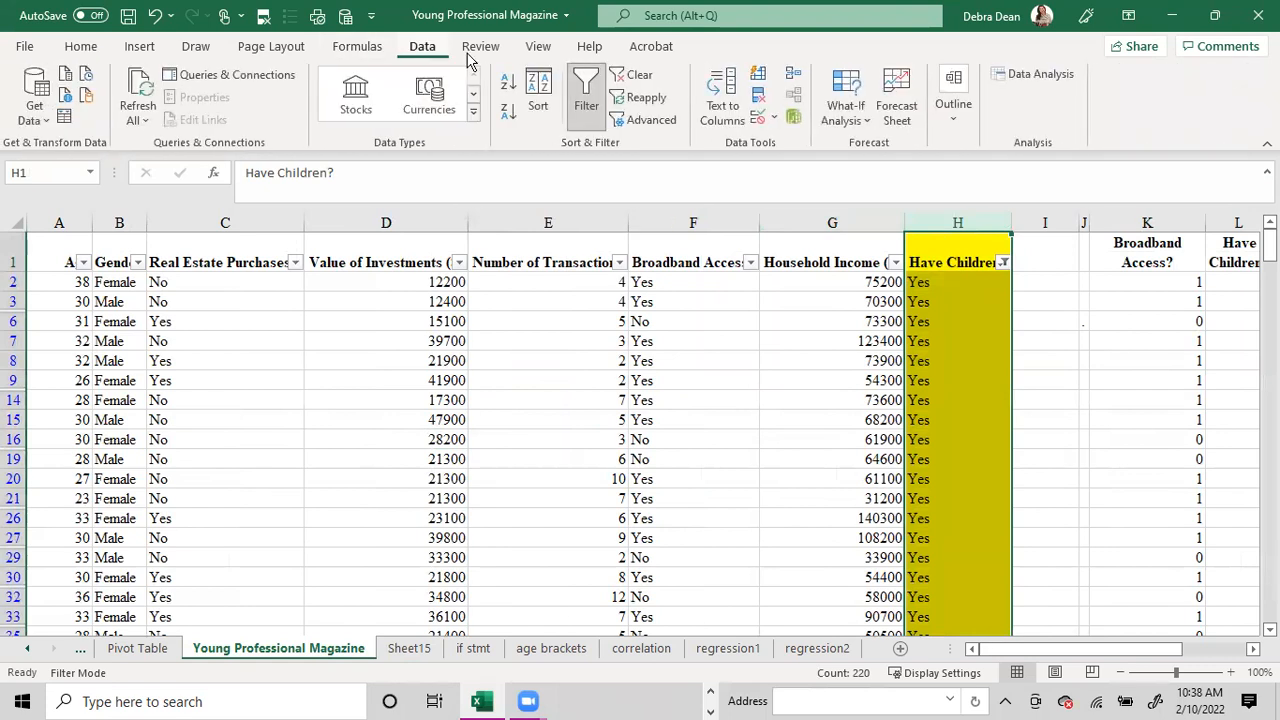
left_click(636, 75)
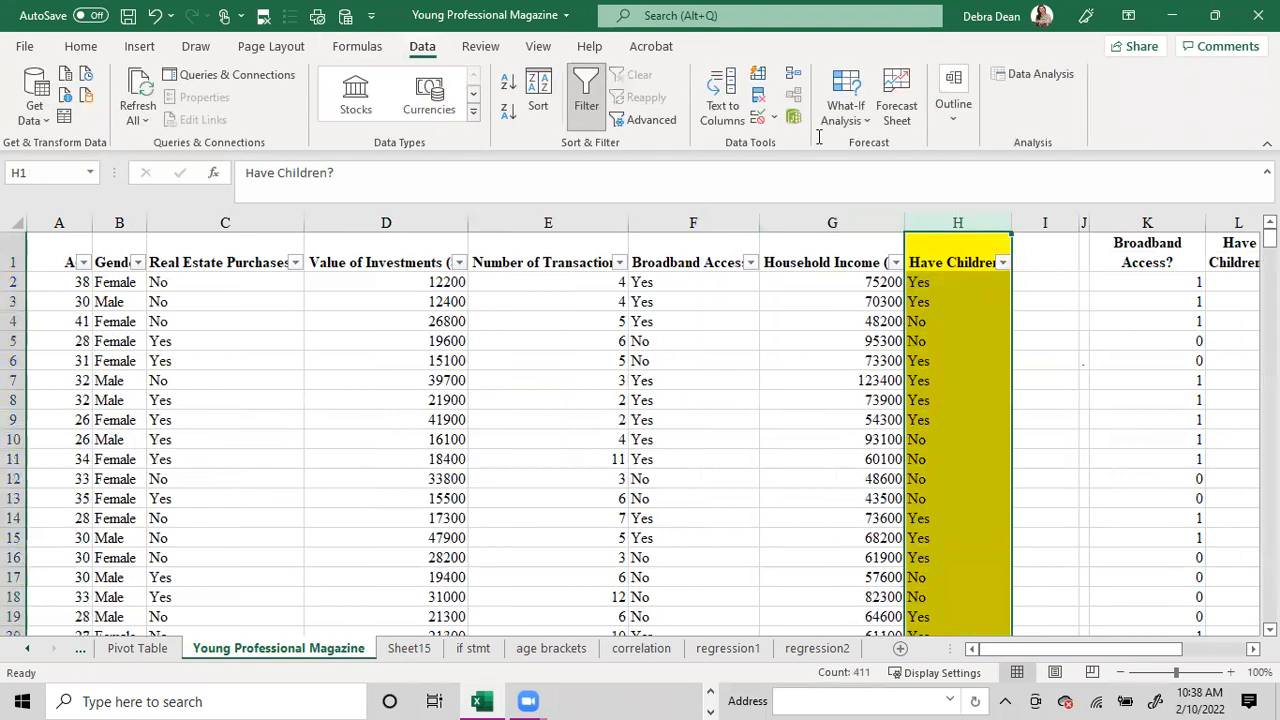
left_click(1002, 263)
left_click(800, 468)
left_click(800, 501)
left_click(888, 641)
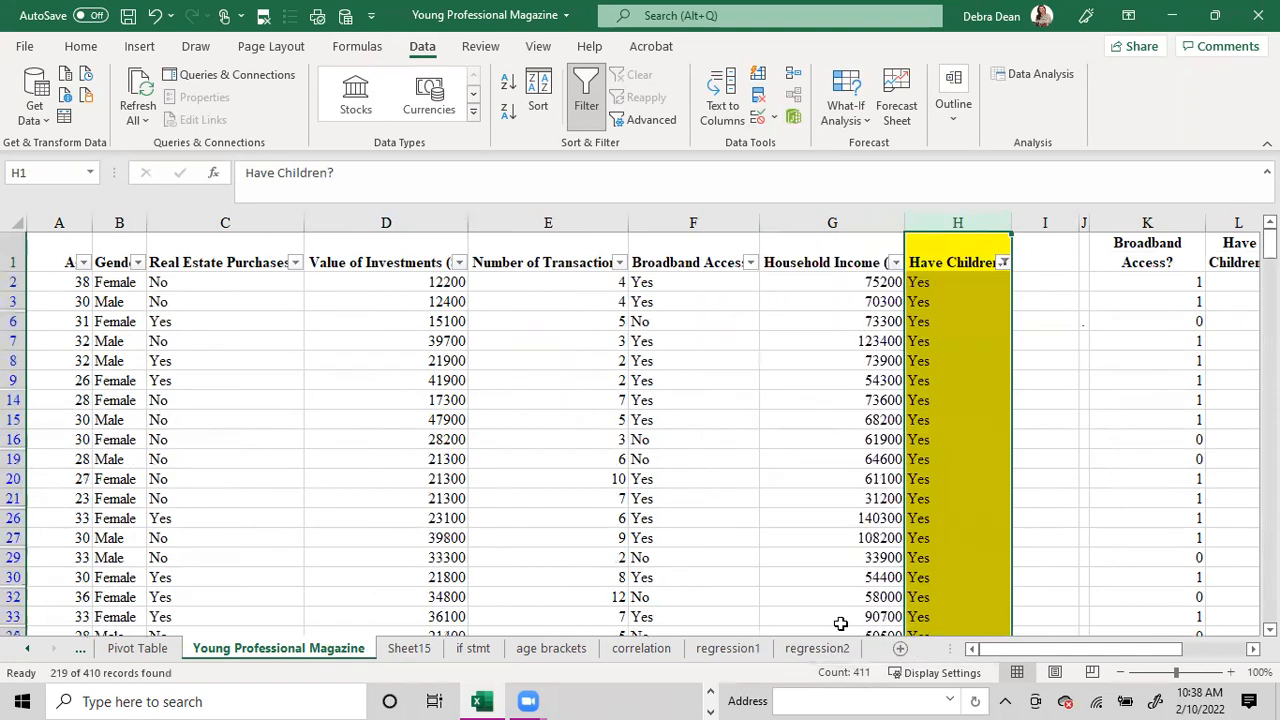
Filter the Gender column to show only Female alongside the Have Children? filter.
left_click(137, 262)
left_click(212, 468)
left_click(212, 484)
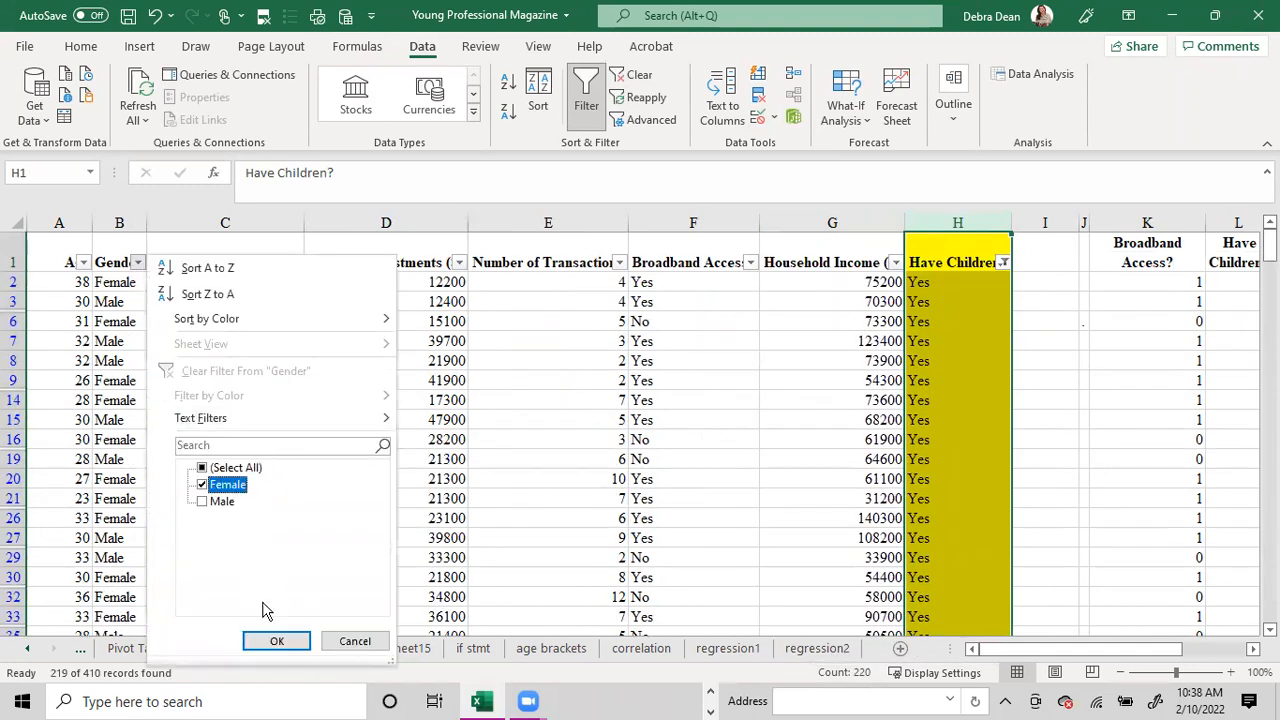
left_click(266, 640)
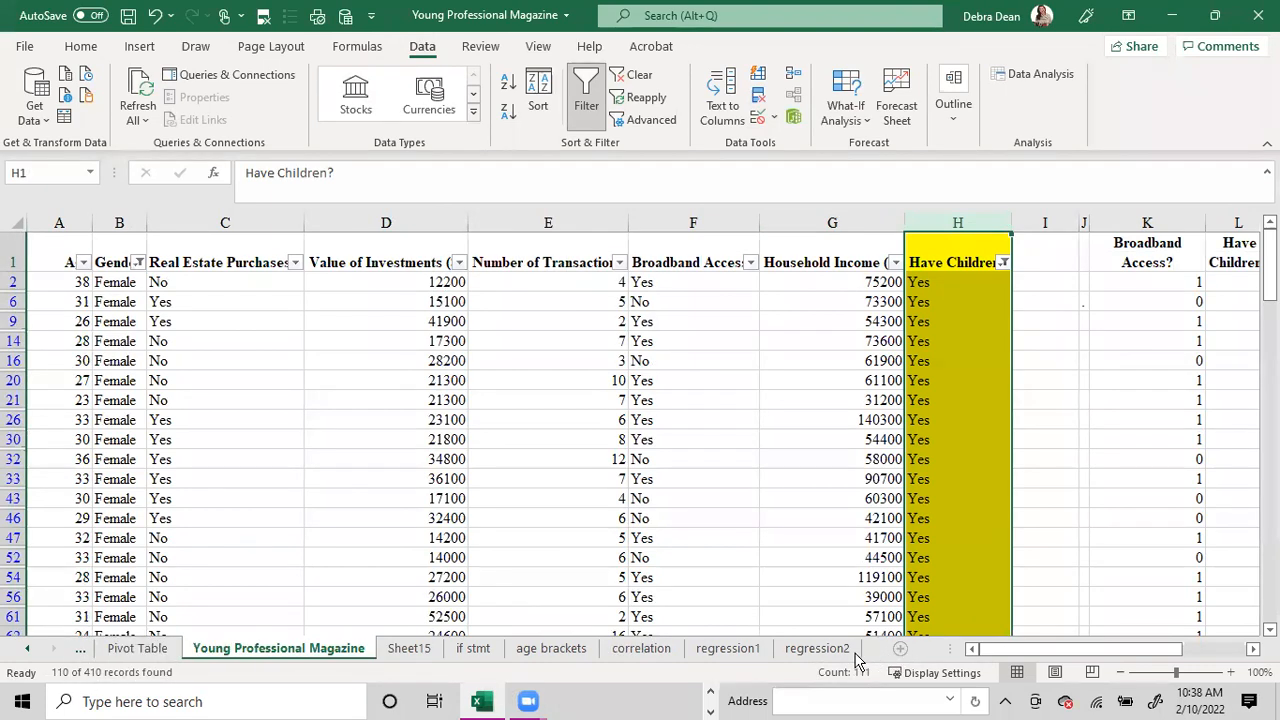
Change the Gender column's filter to show only Male instead of Female.
left_click(138, 262)
left_click(202, 484)
left_click(204, 501)
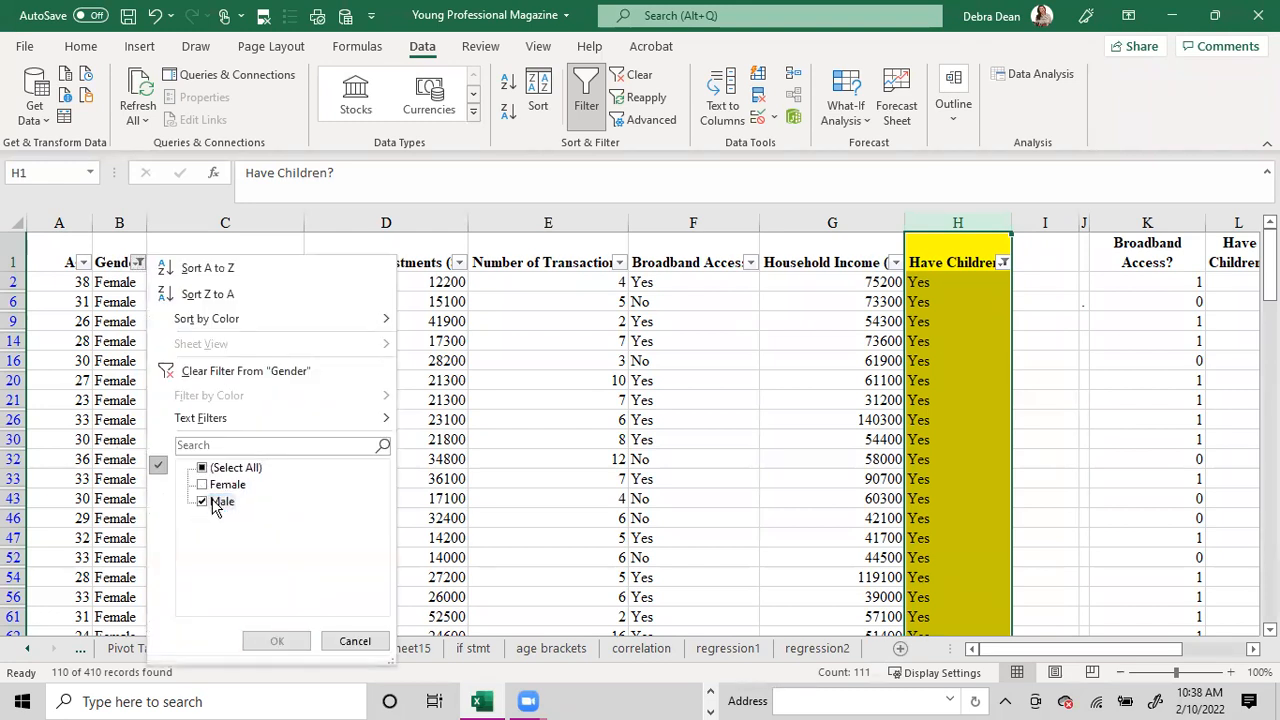
left_click(276, 641)
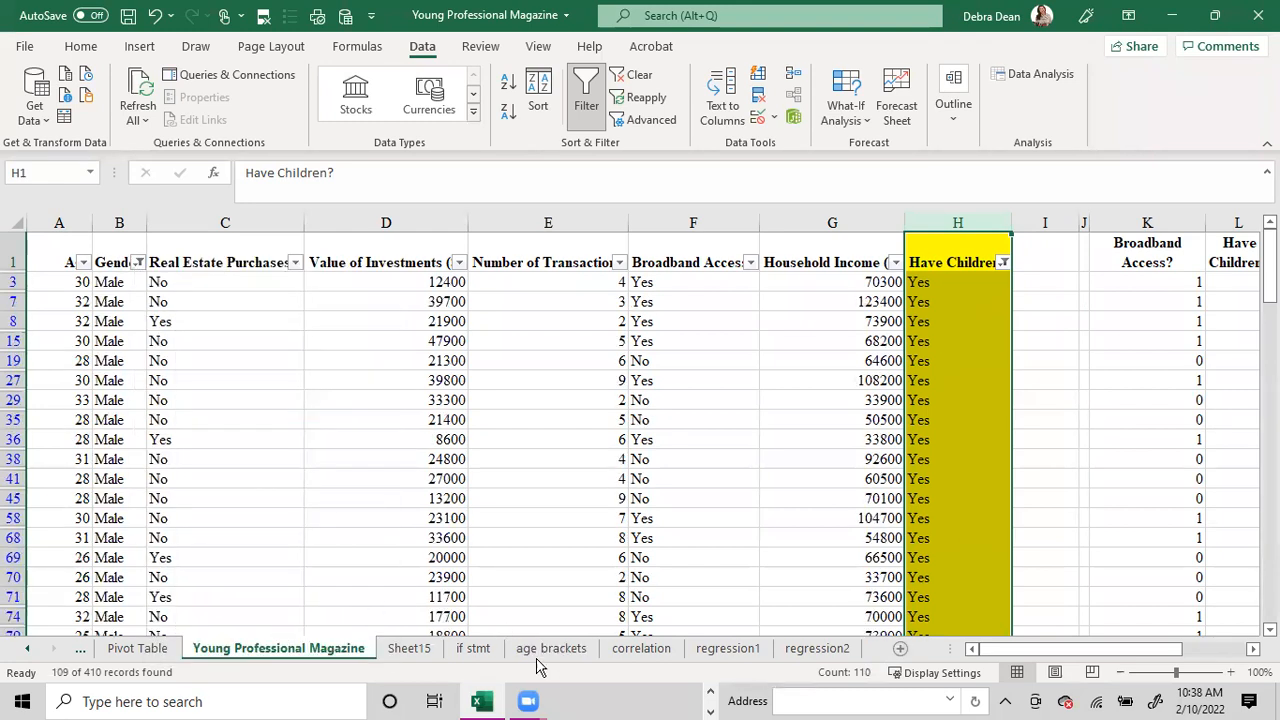
On Sheet15, enter 109 in I9 for male and 110 in I10 for female.
left_click(409, 648)
left_click(535, 402)
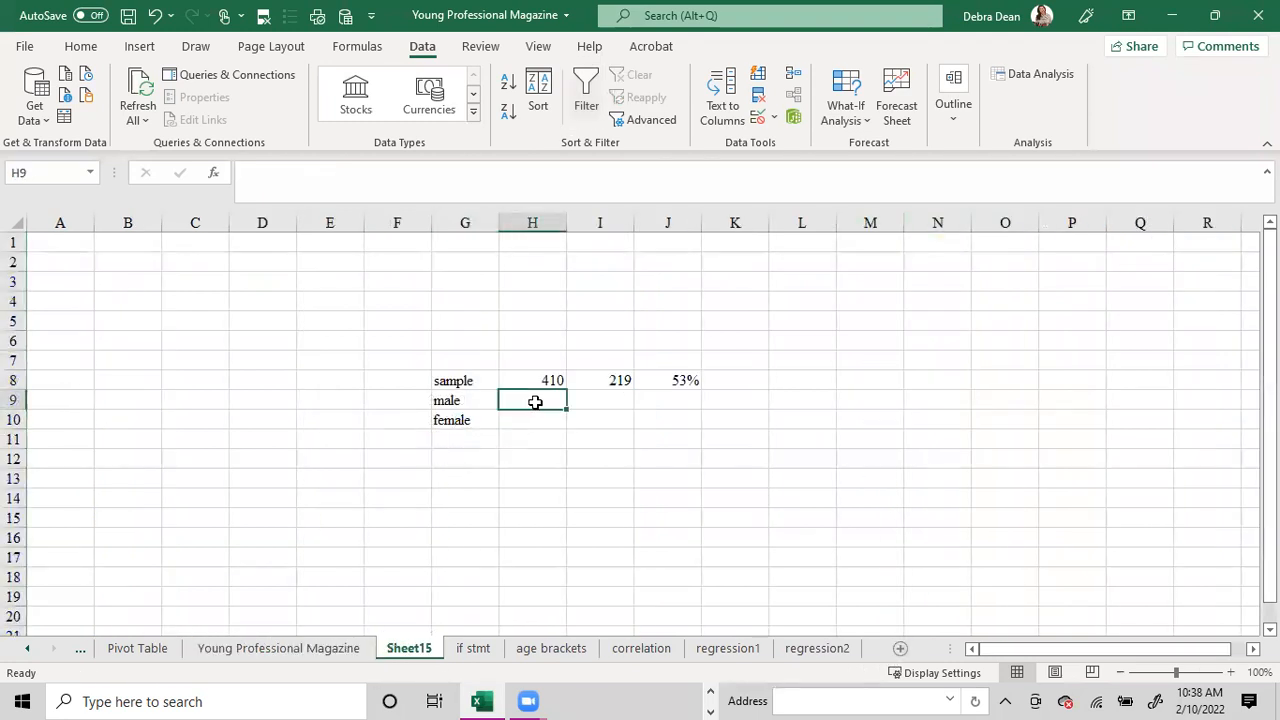
key("Right")
type("109")
key("Return")
type("110")
Enter the sample size 410 in H9 and H10 for the male and female rows.
key("Right")
key("Left")
key("Left")
key("Up")
type("410")
key("Return")
type("410")
key("Return")
Copy the percentage formula from J8 down to the male and female rows through J10.
key("Right")
key("Right")
key("Up")
key("Up")
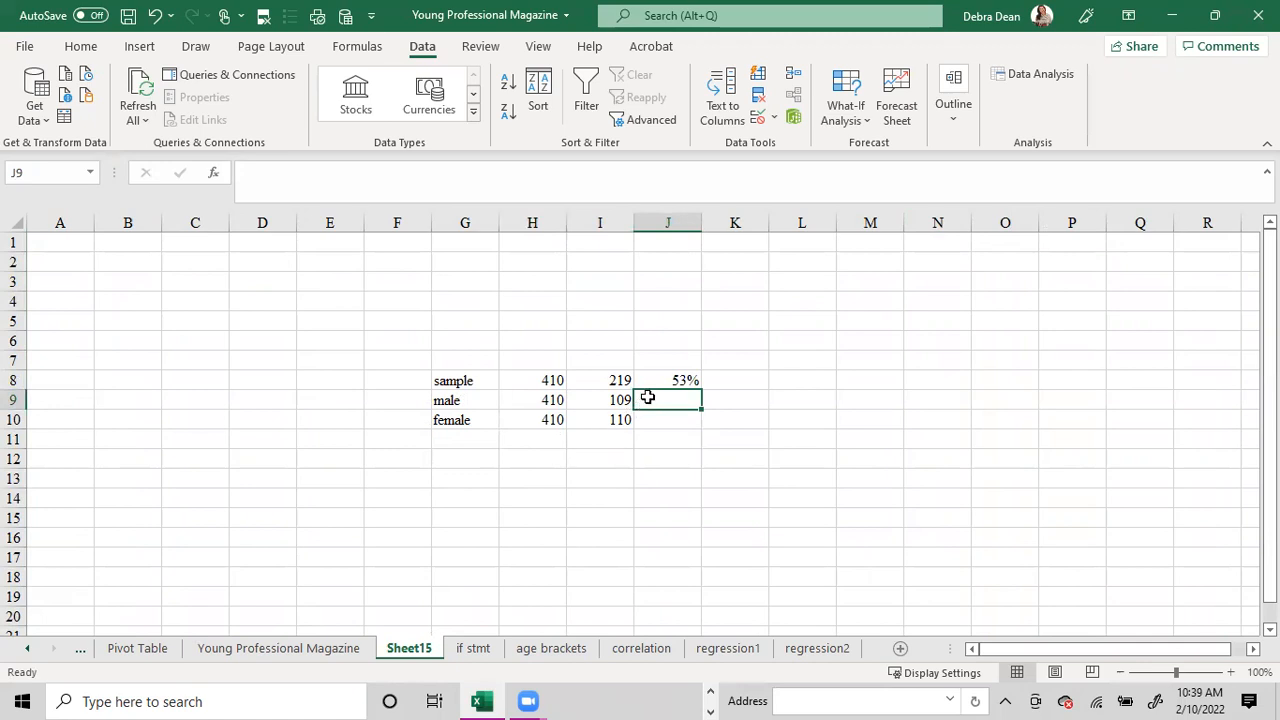
left_click(679, 378)
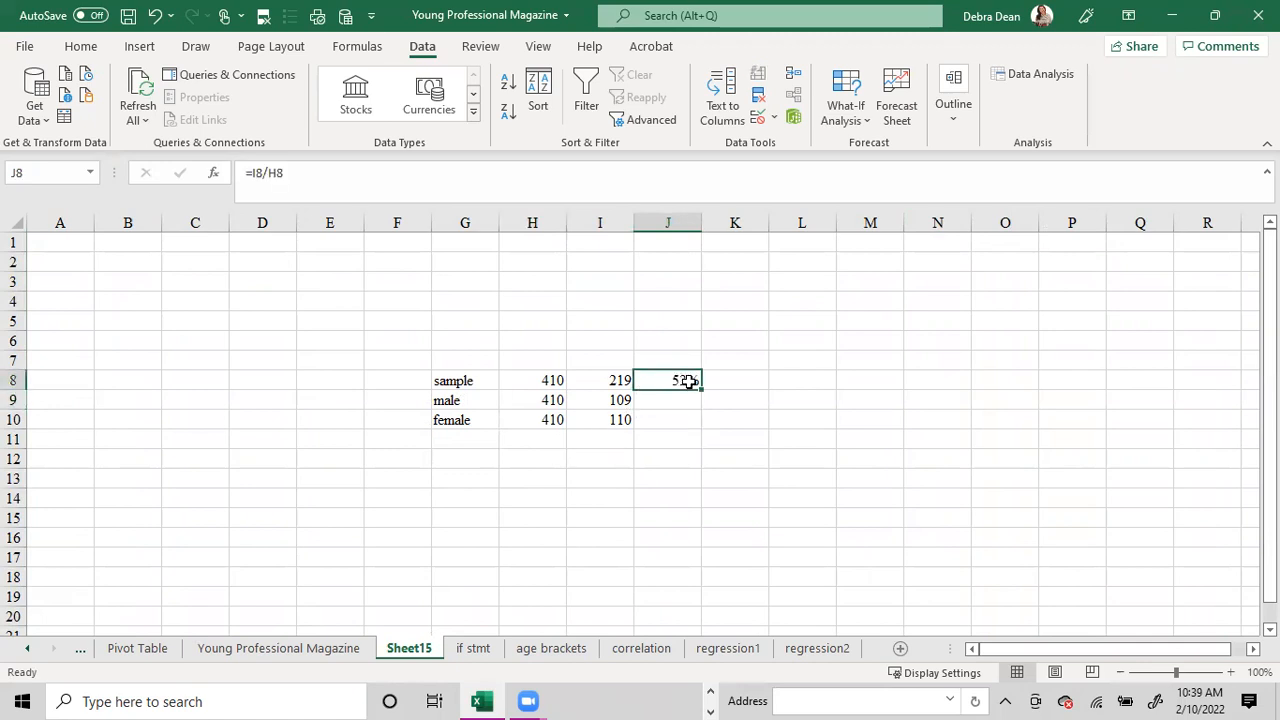
left_click_drag(699, 388, 697, 428)
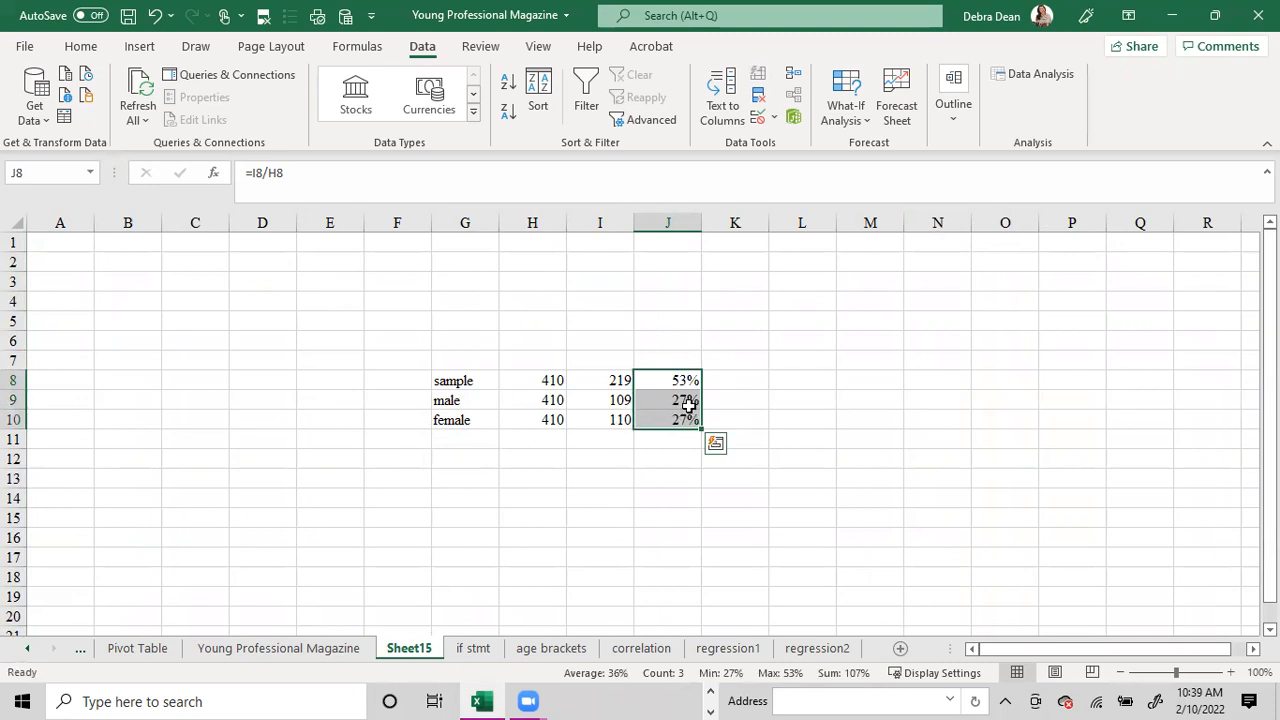
Show the percentages in J8:J10 with one decimal place.
left_click(84, 47)
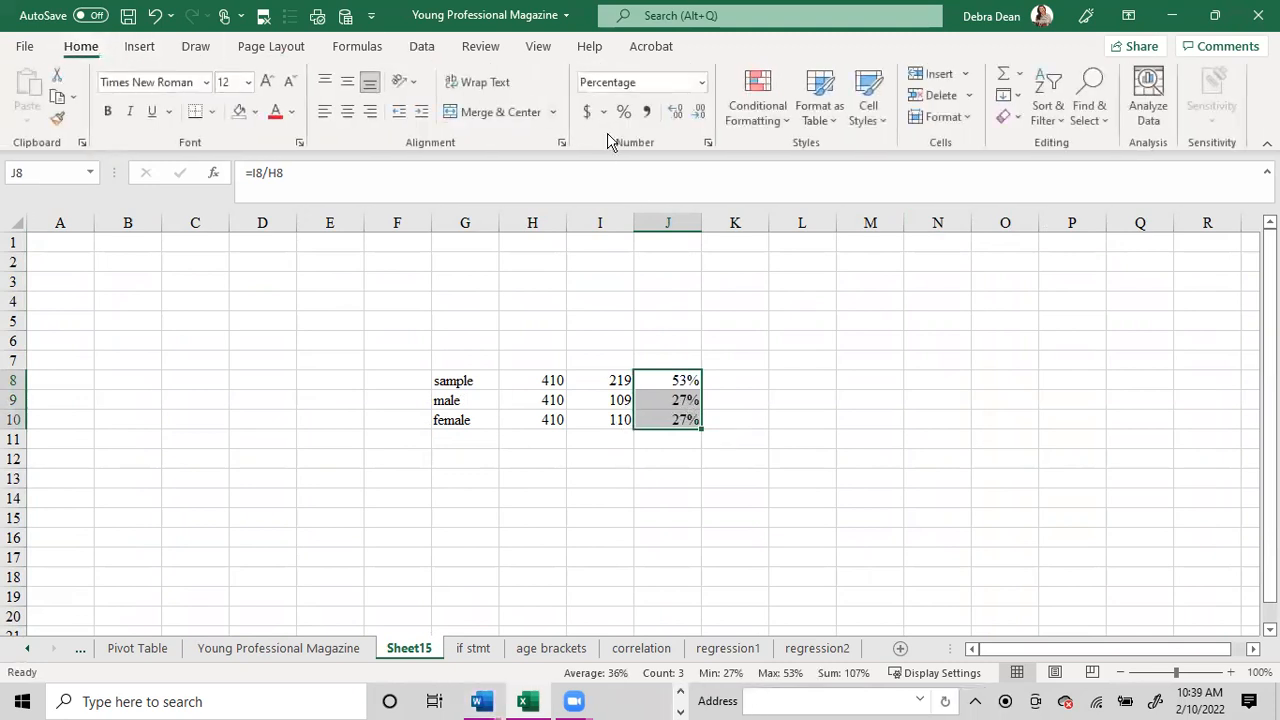
left_click(676, 112)
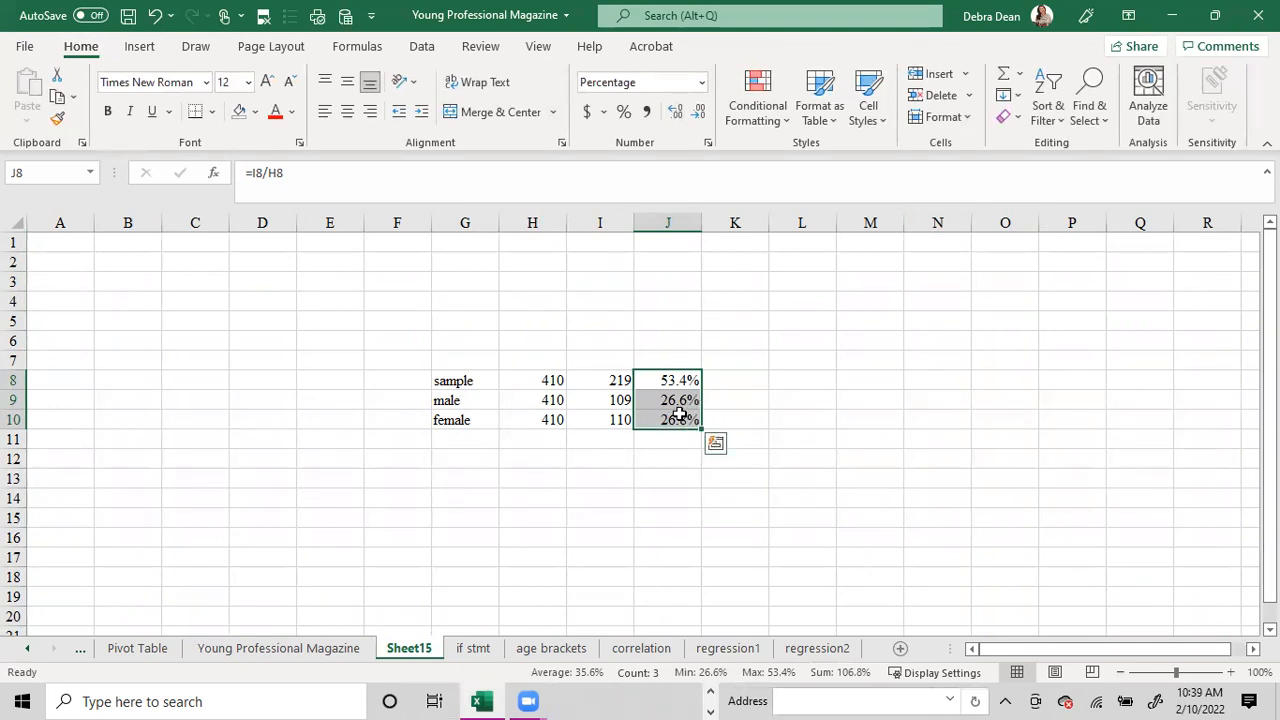
left_click(466, 439)
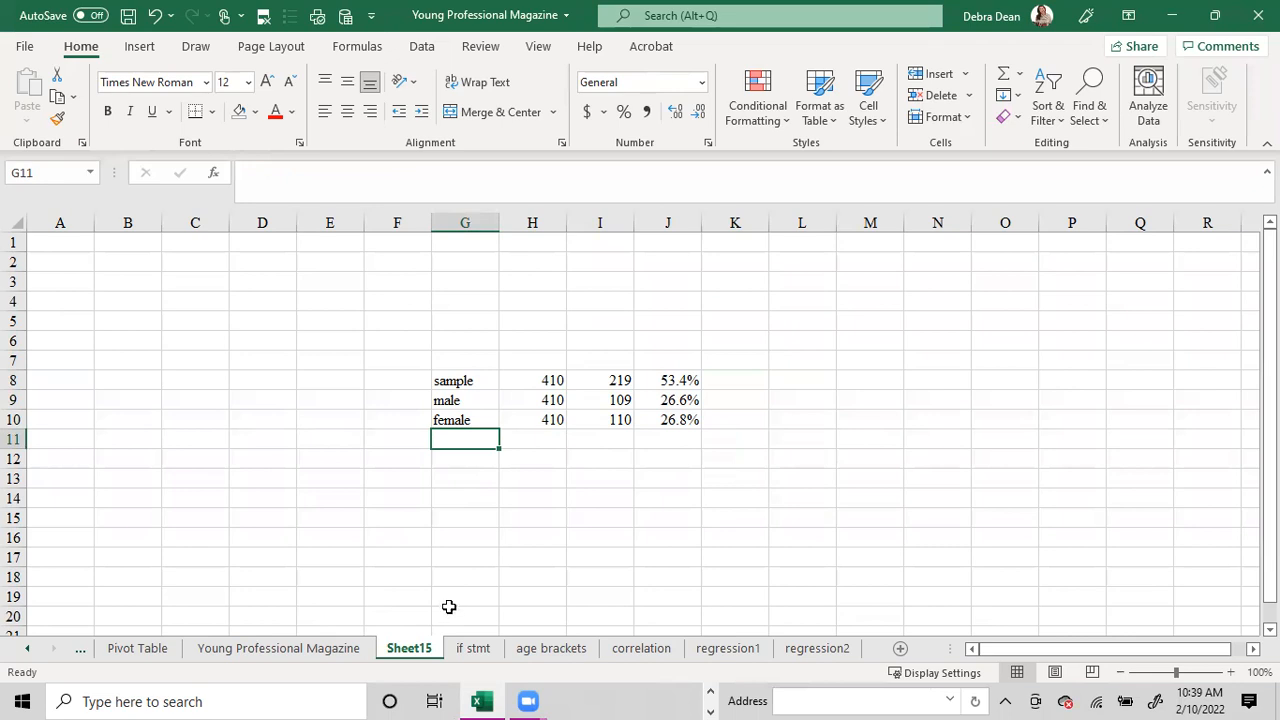
Clear the Gender and Have Children? filters on the Young Professional Magazine sheet.
left_click(548, 649)
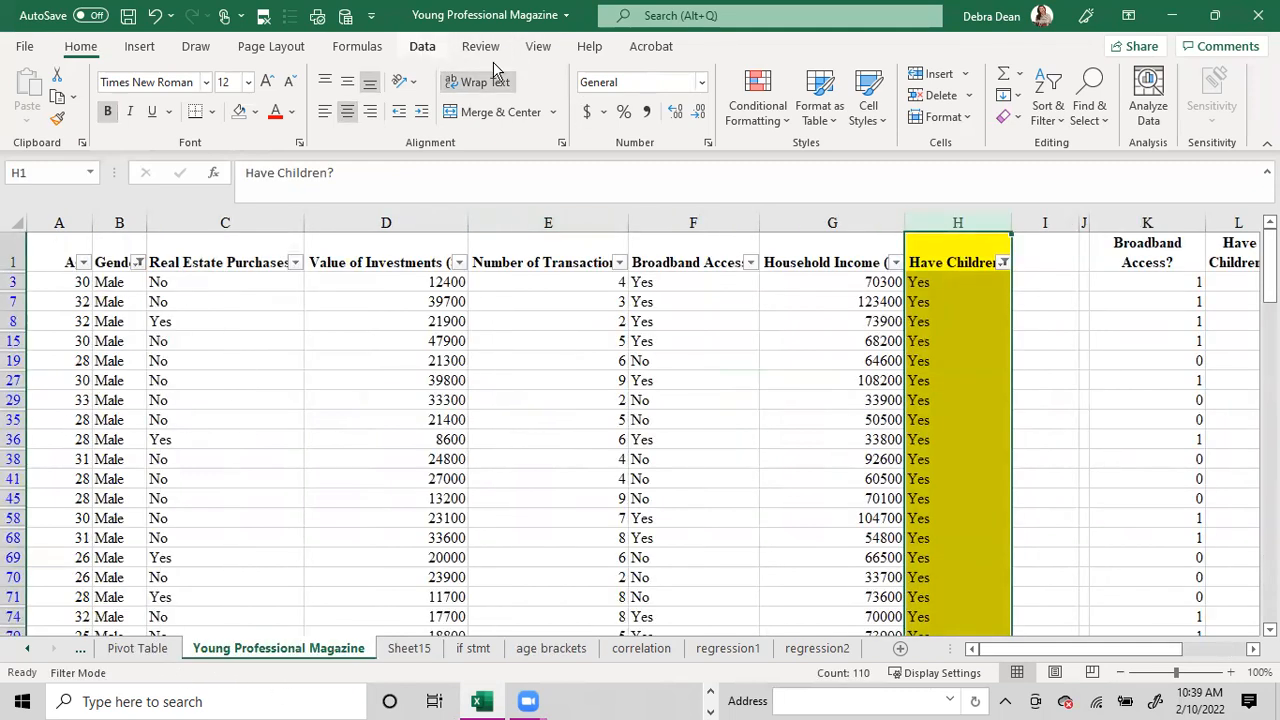
left_click(422, 46)
left_click(632, 75)
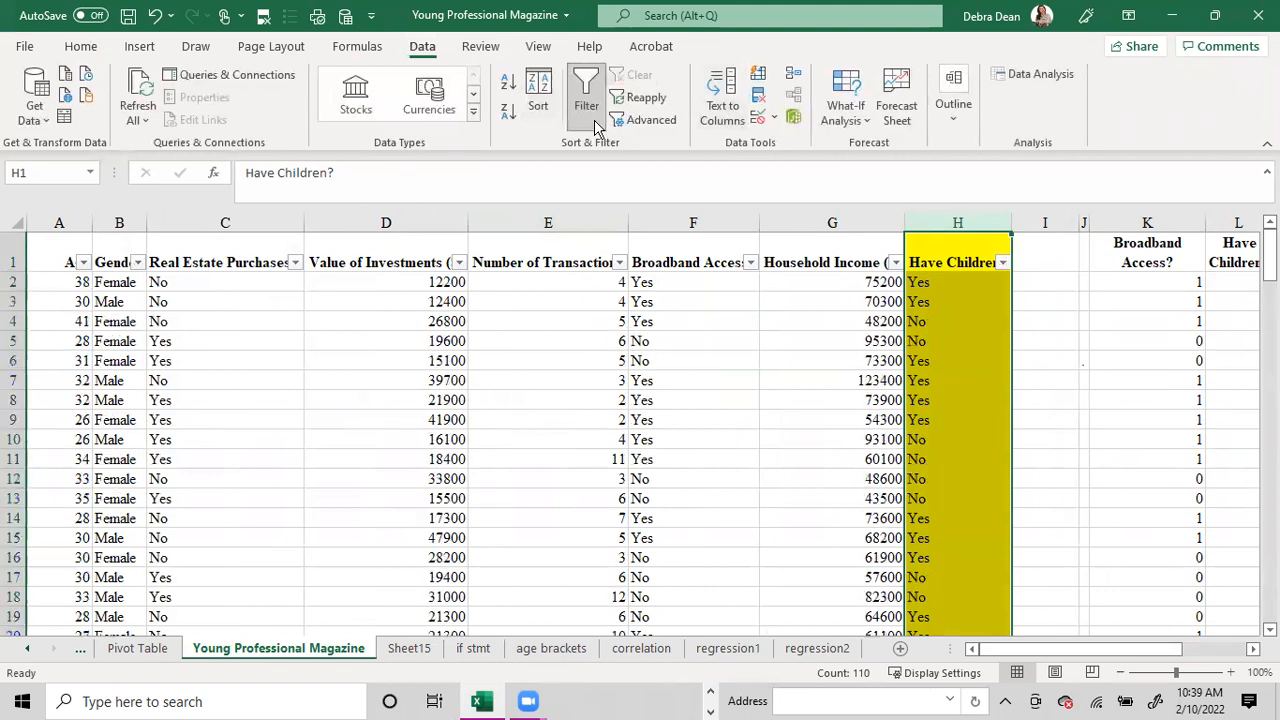
Look through the ages in the Age column's filter list without filtering, and open the age brackets sheet.
left_click(83, 262)
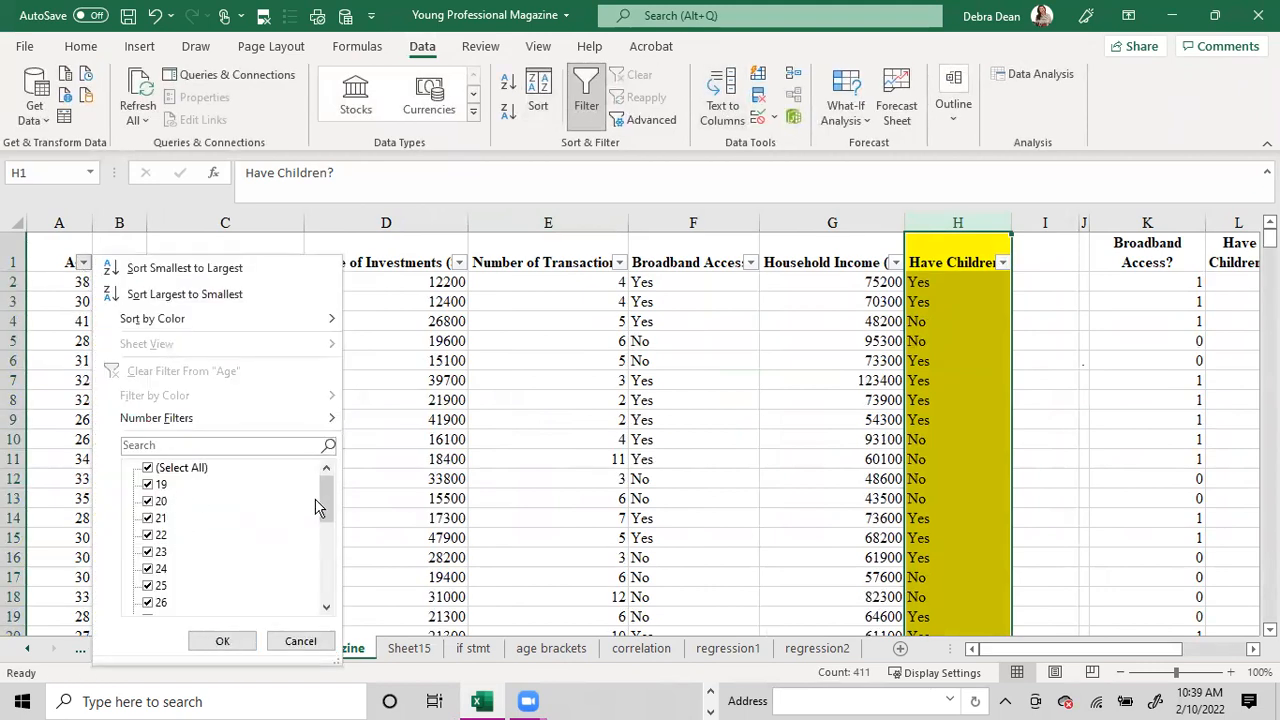
left_click_drag(332, 499, 346, 620)
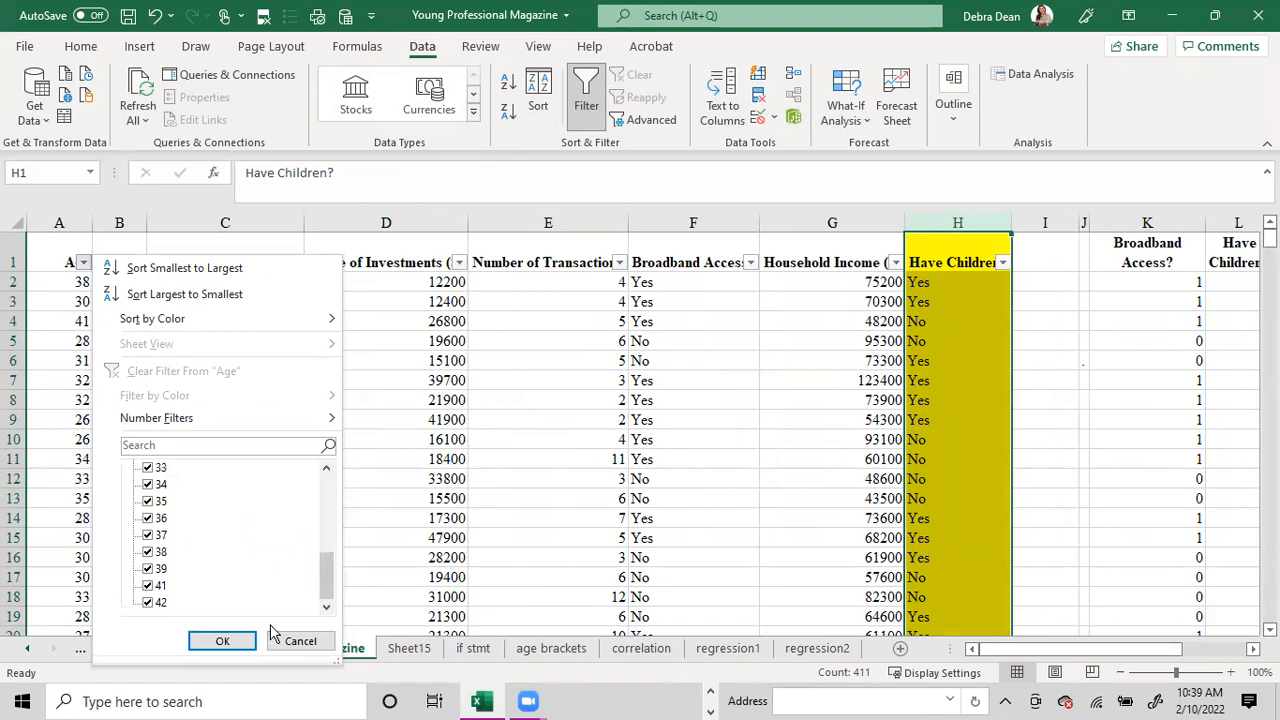
left_click(298, 645)
left_click(560, 652)
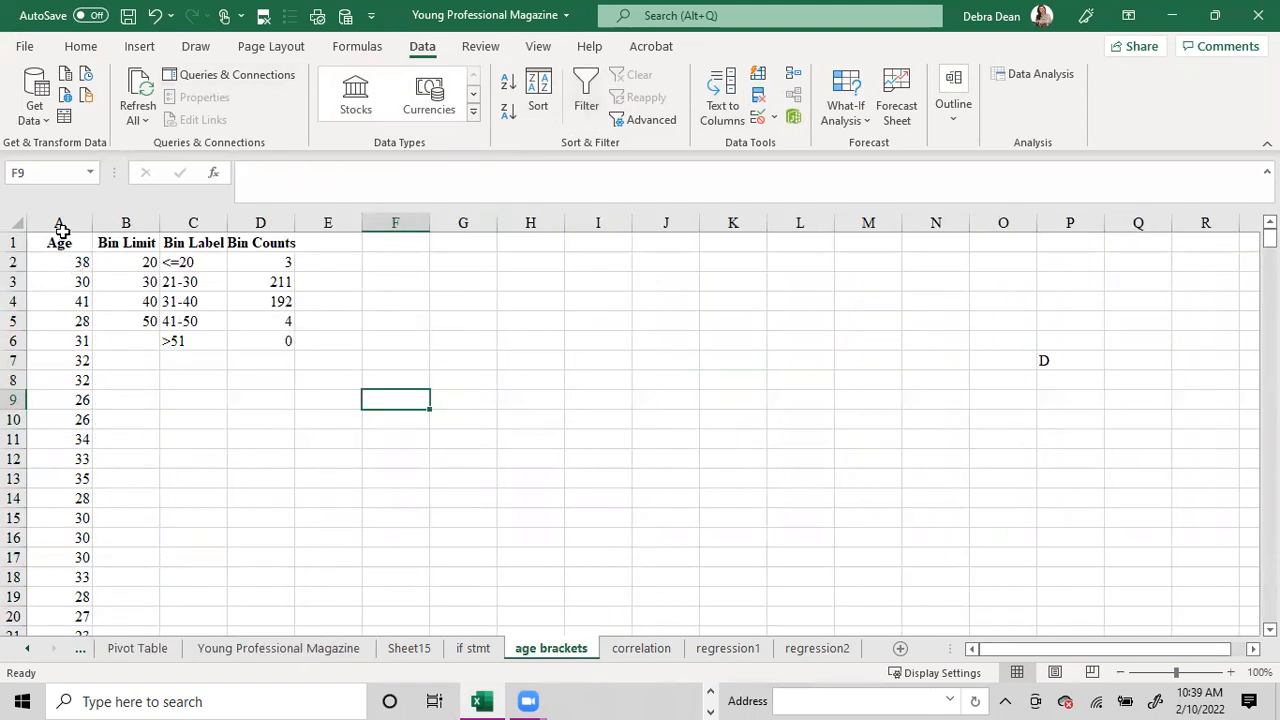
Copy the Age column from the Young Professional Magazine sheet into column A of the age brackets sheet.
left_click(278, 648)
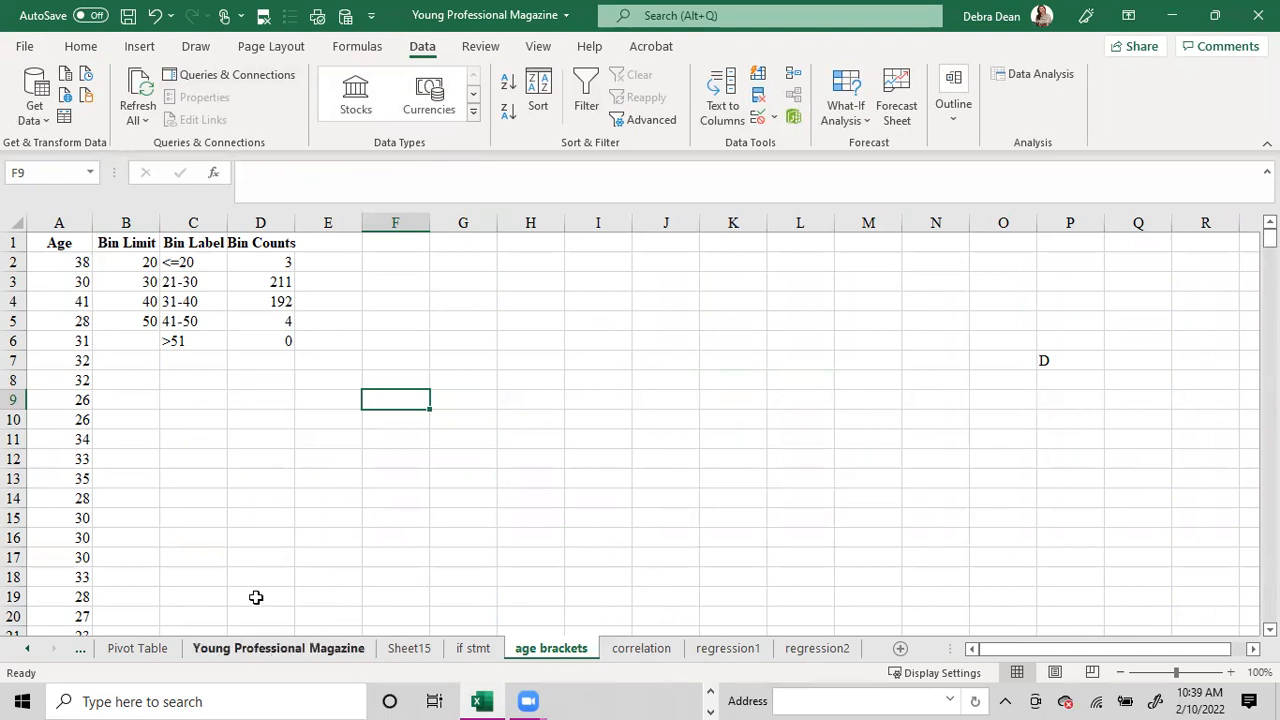
left_click(81, 222)
right_click(73, 222)
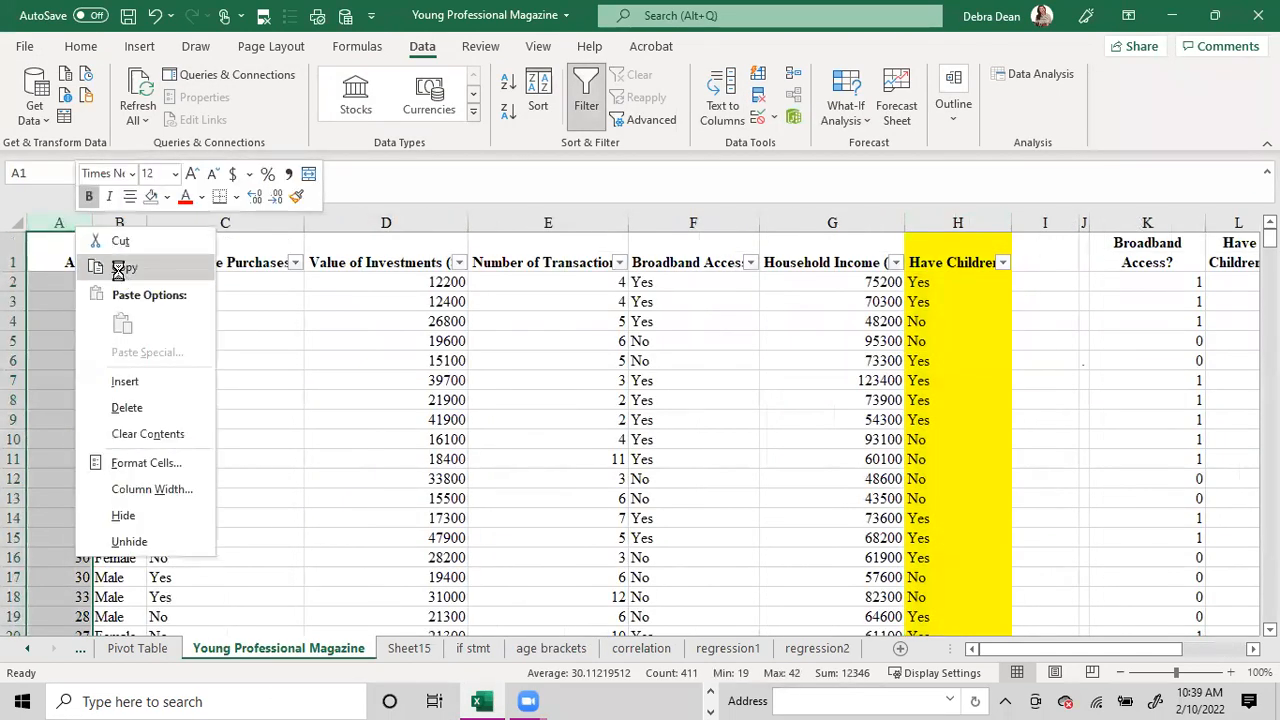
left_click(123, 186)
left_click(551, 648)
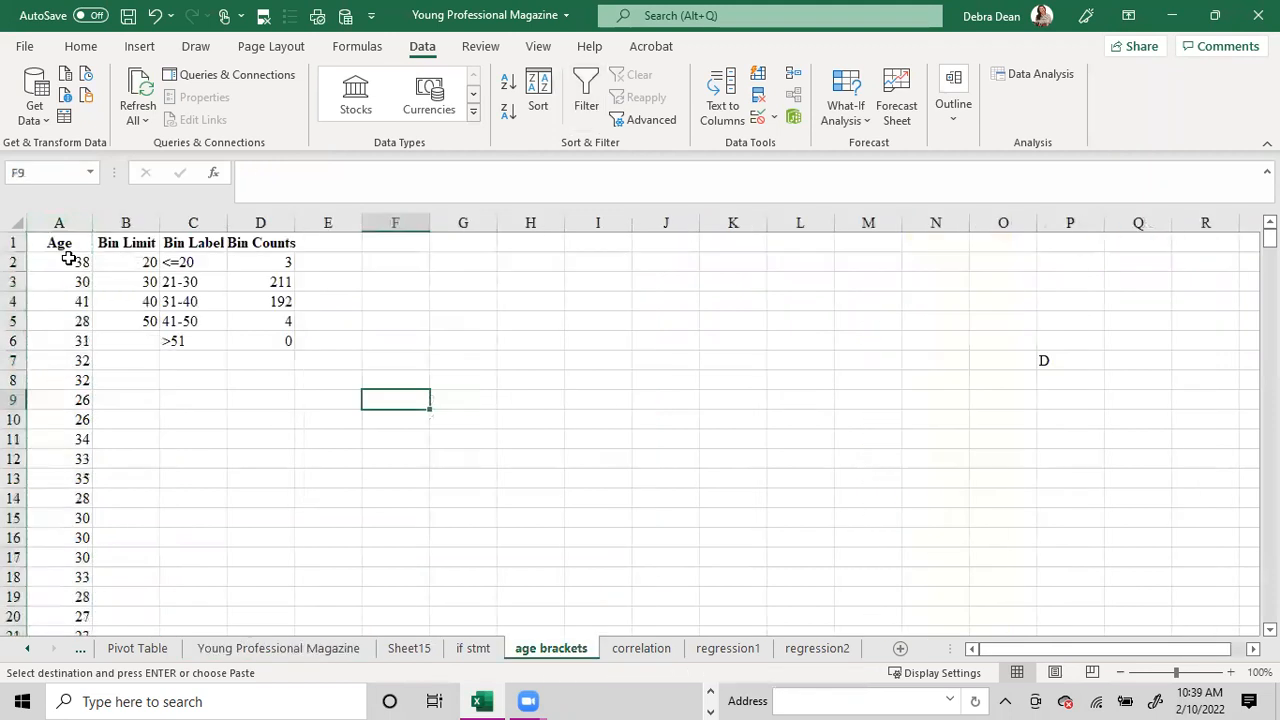
left_click(59, 222)
right_click(60, 222)
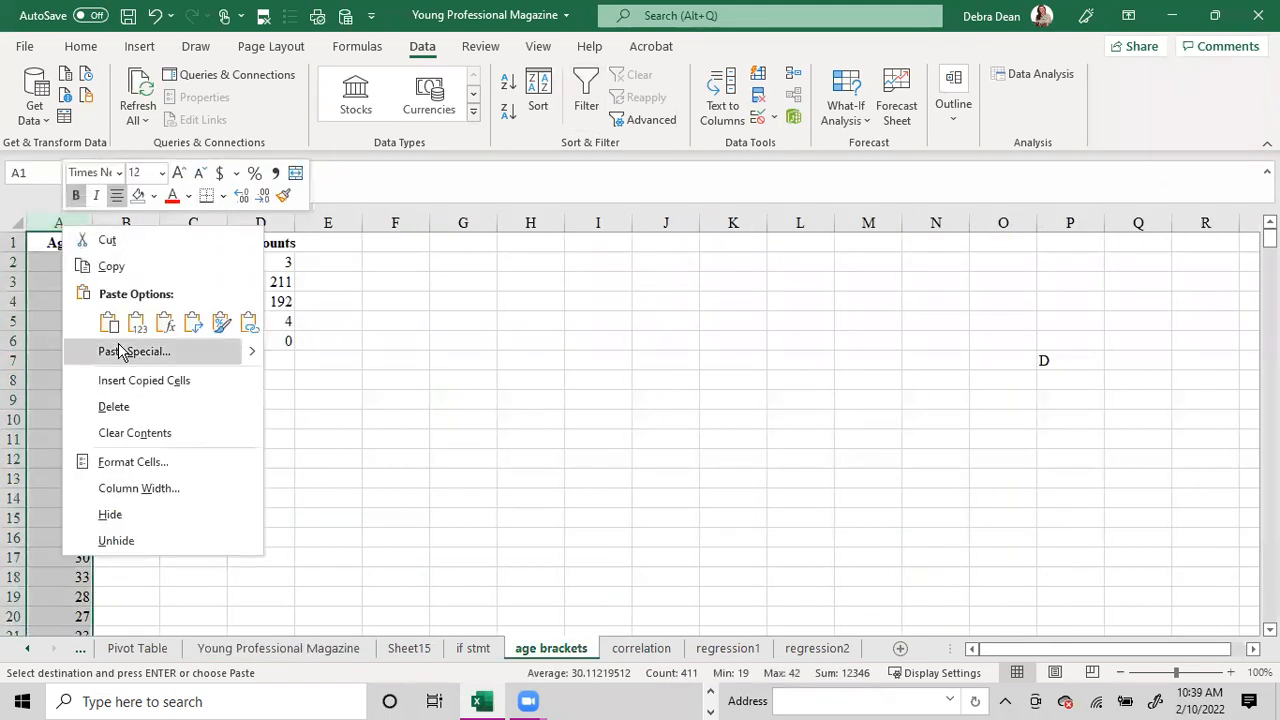
left_click(107, 325)
left_click(370, 357)
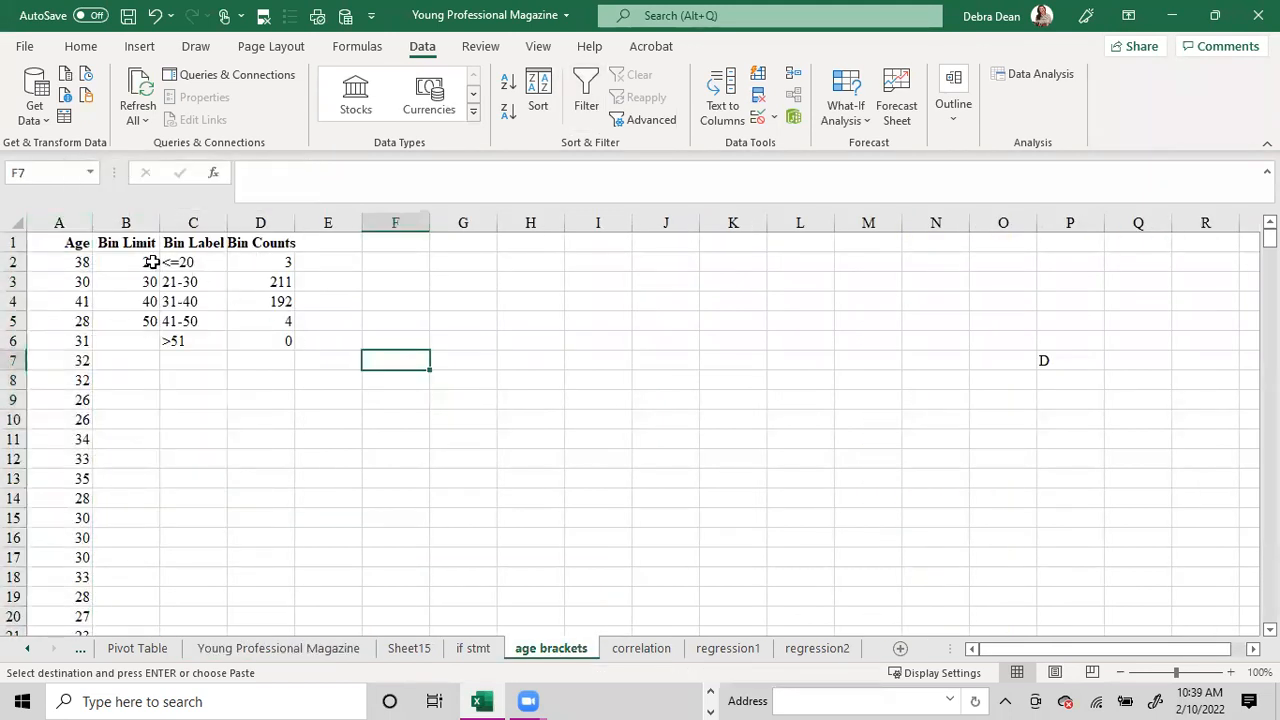
Center the Age heading in A1 of the age brackets sheet.
left_click(77, 244)
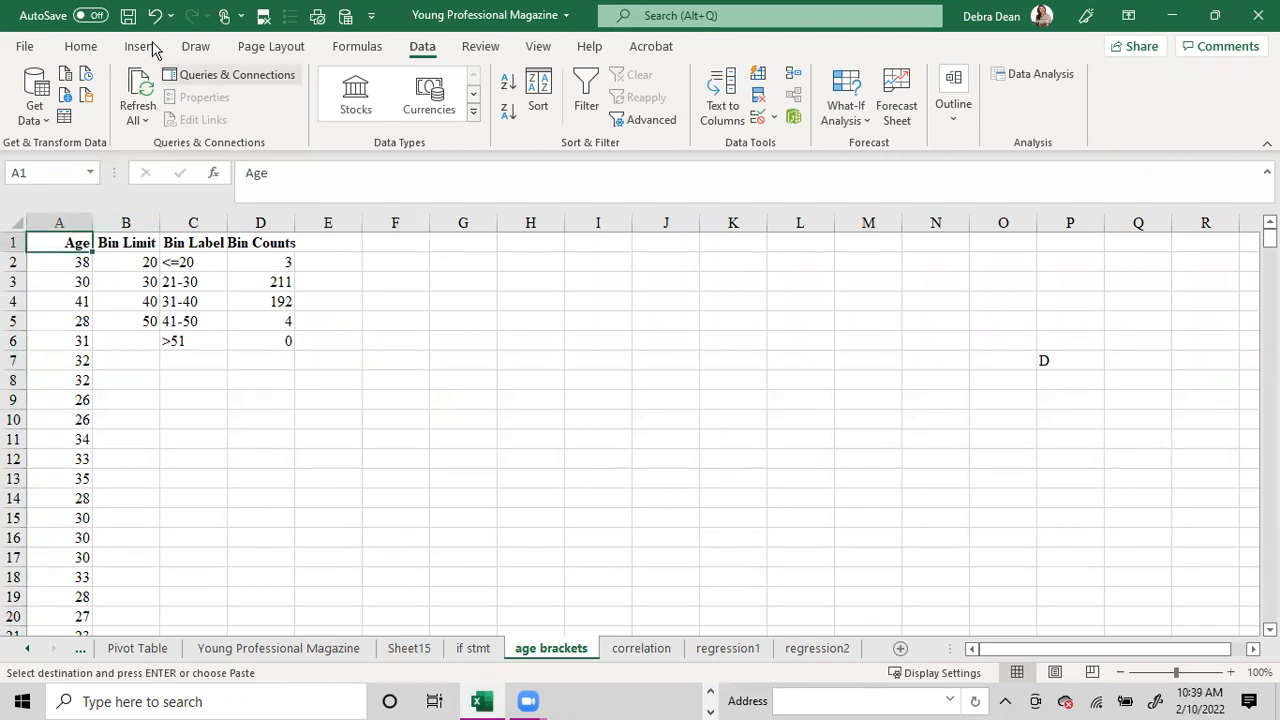
left_click(80, 46)
left_click(347, 112)
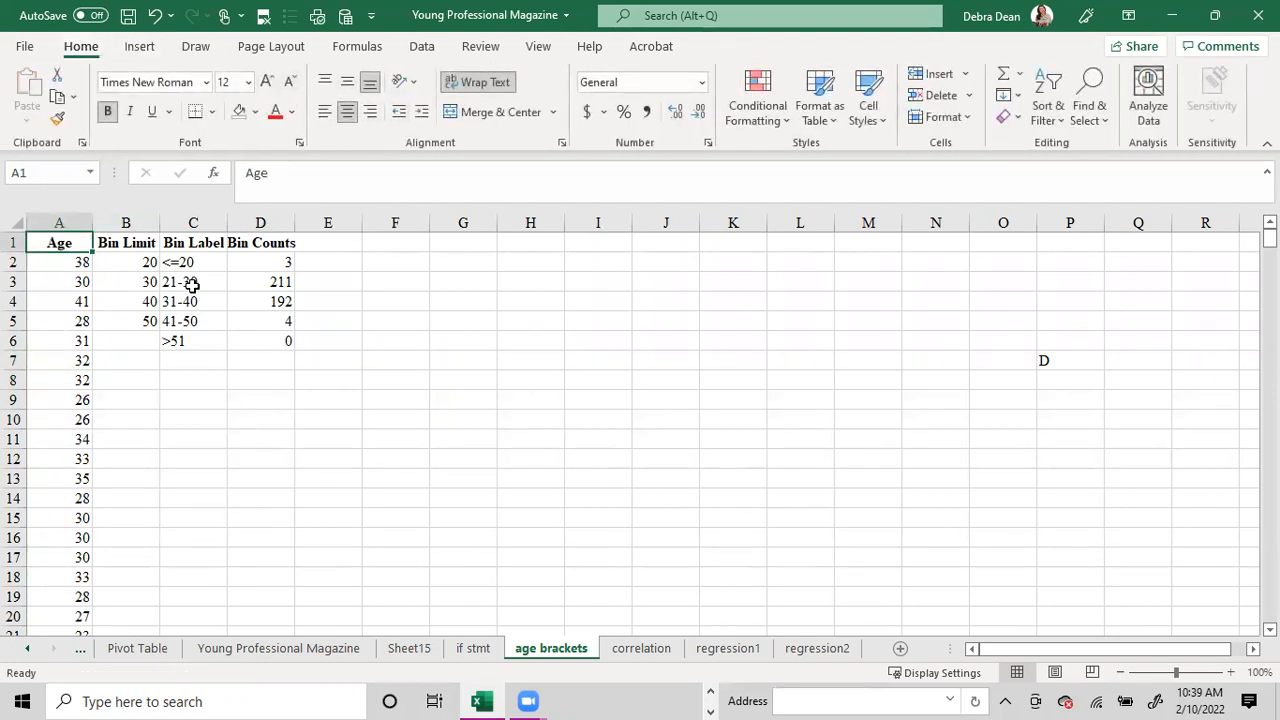
Examine the ages in the magazine sheet's Age filter list, then the age brackets sheet's bin limits, labels and the bin counts formula in D2.
left_click(140, 262)
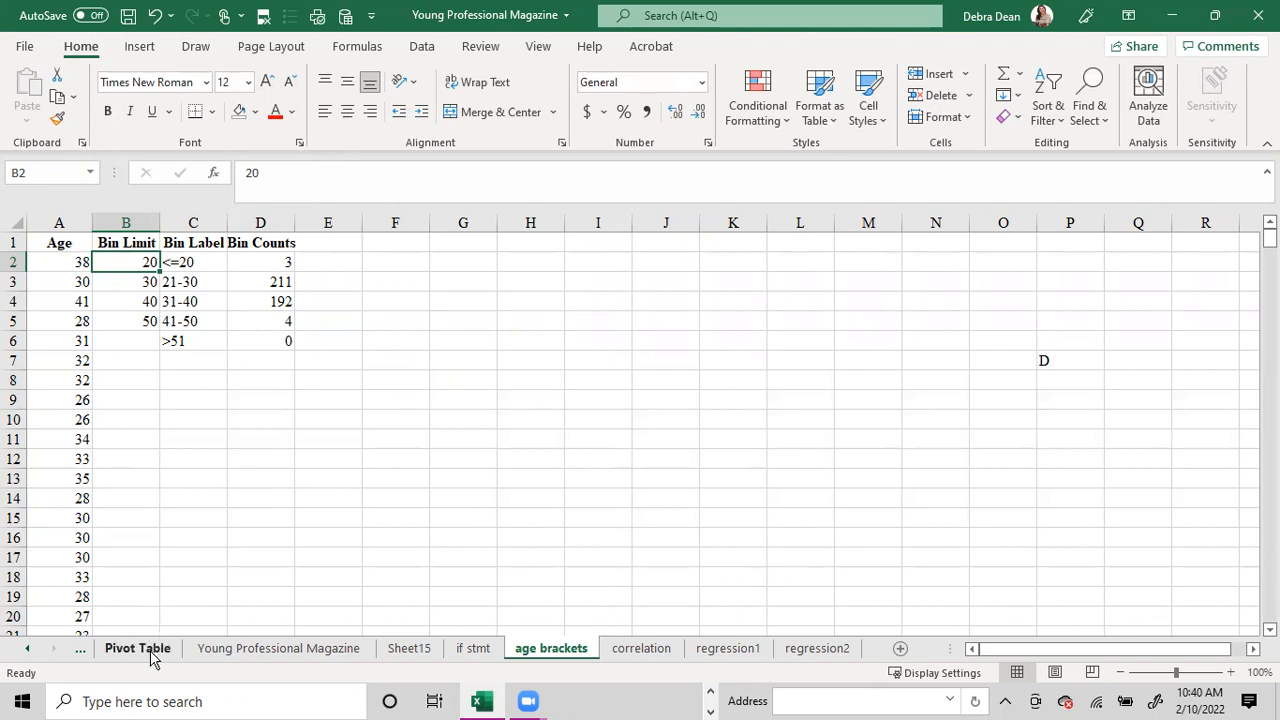
left_click(260, 648)
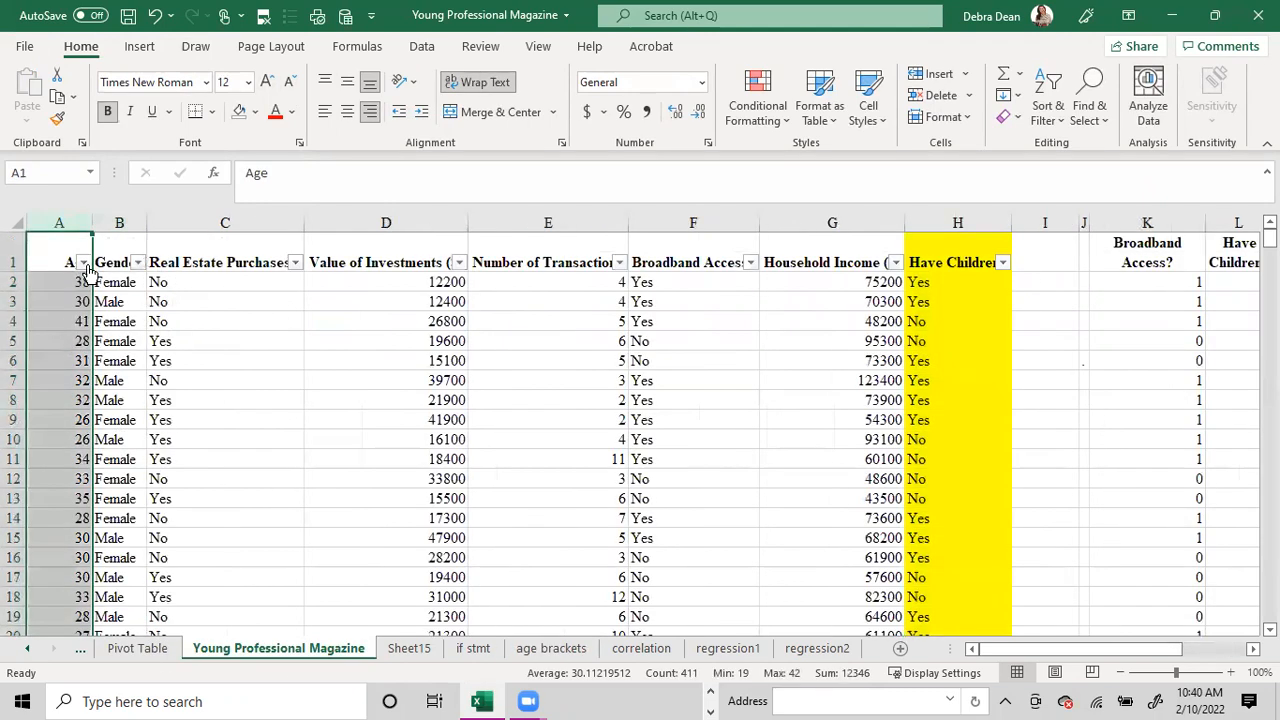
left_click(84, 262)
left_click_drag(323, 491, 340, 610)
left_click(300, 641)
left_click(528, 650)
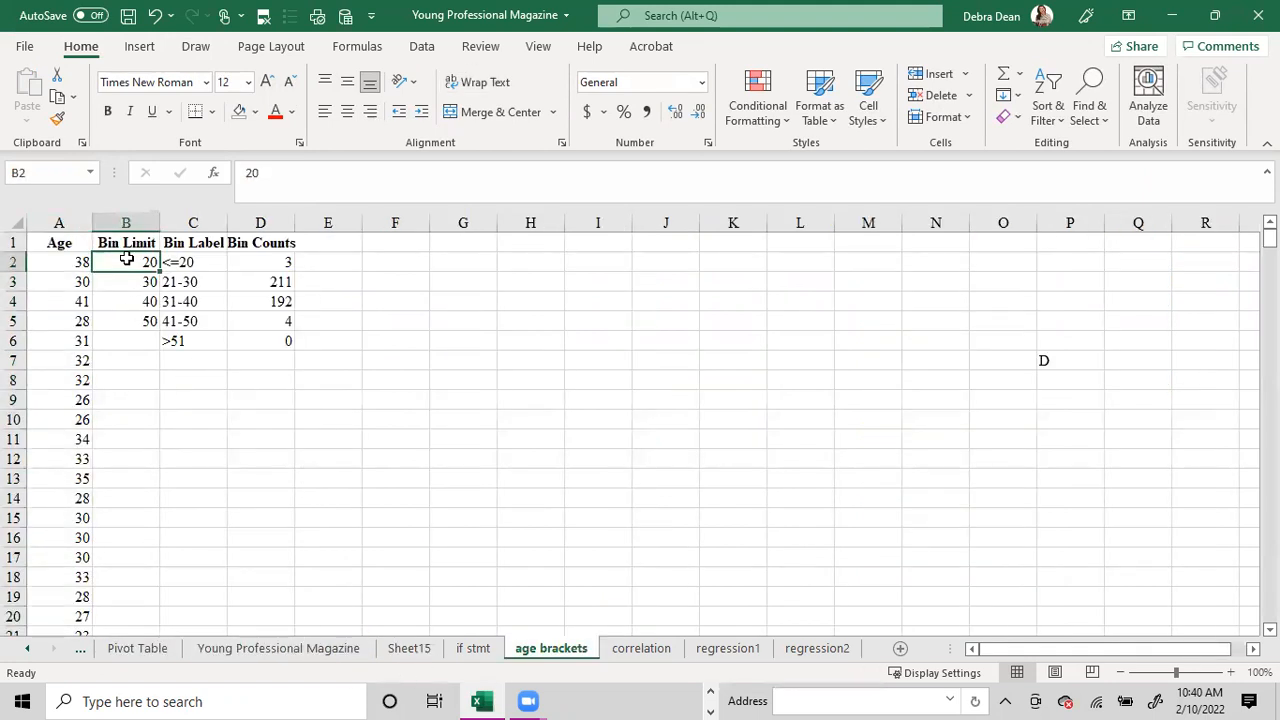
left_click_drag(127, 261, 132, 309)
left_click_drag(134, 327, 134, 327)
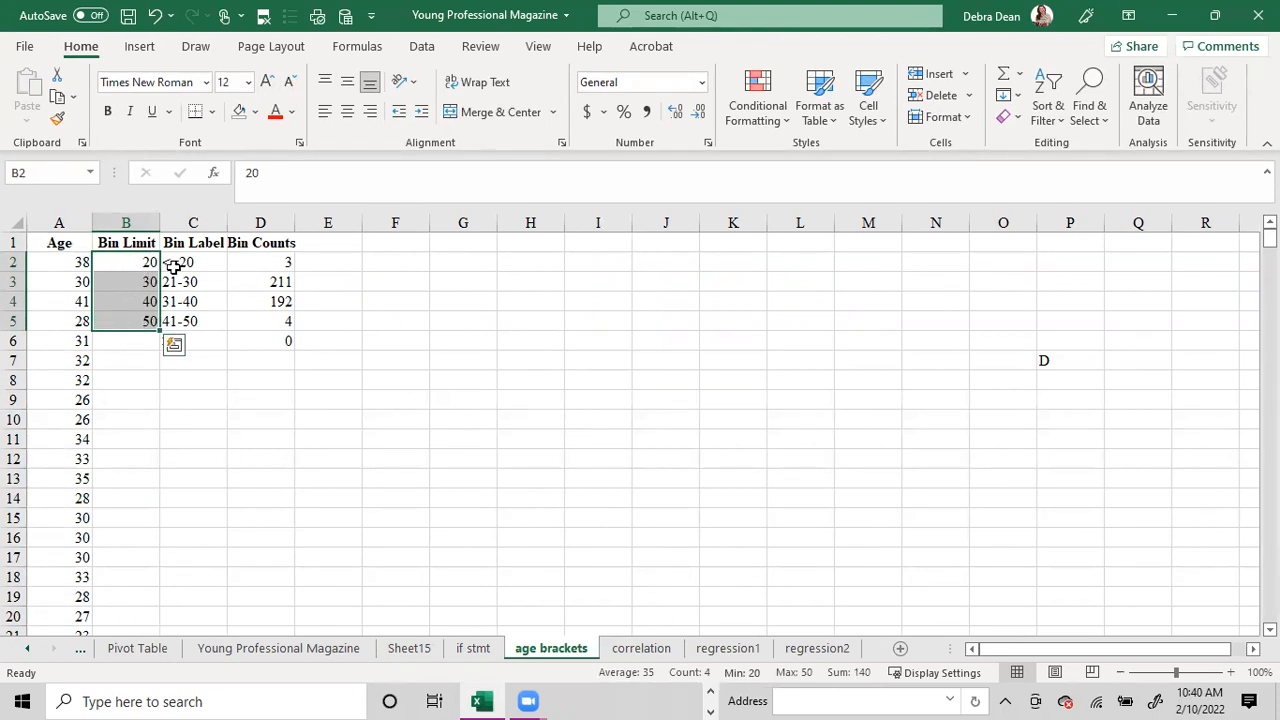
left_click(197, 224)
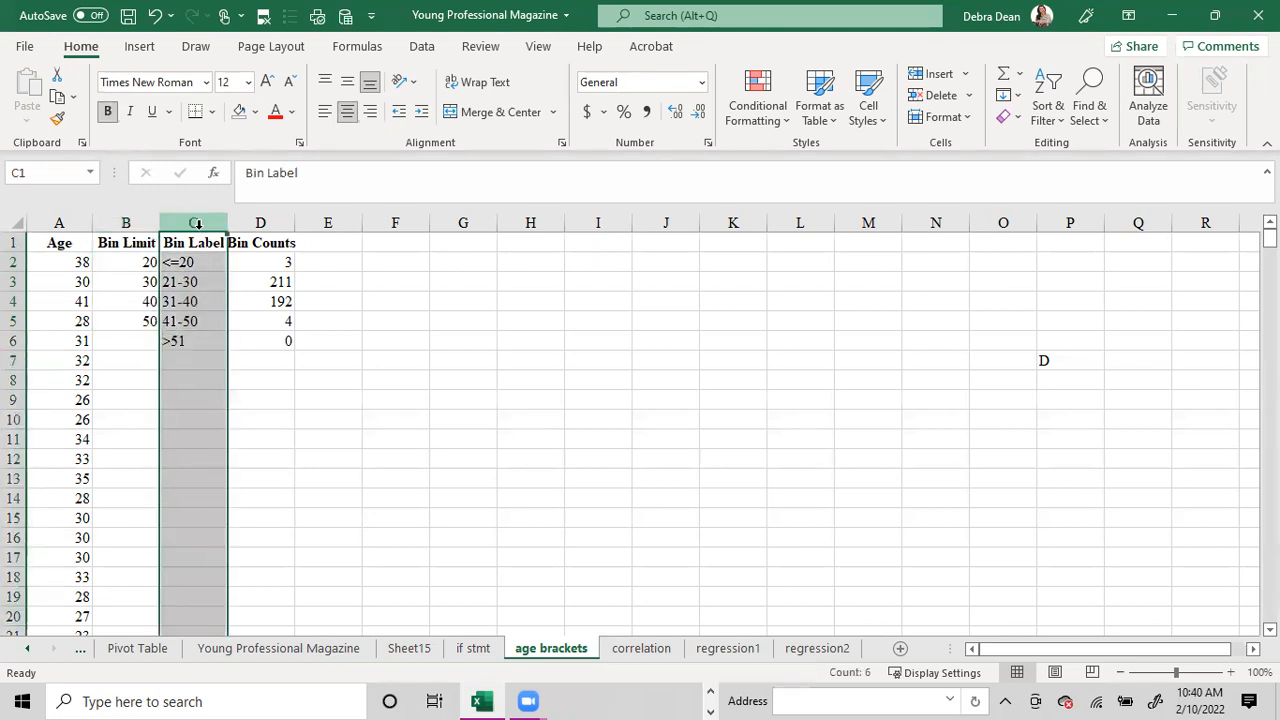
left_click(267, 262)
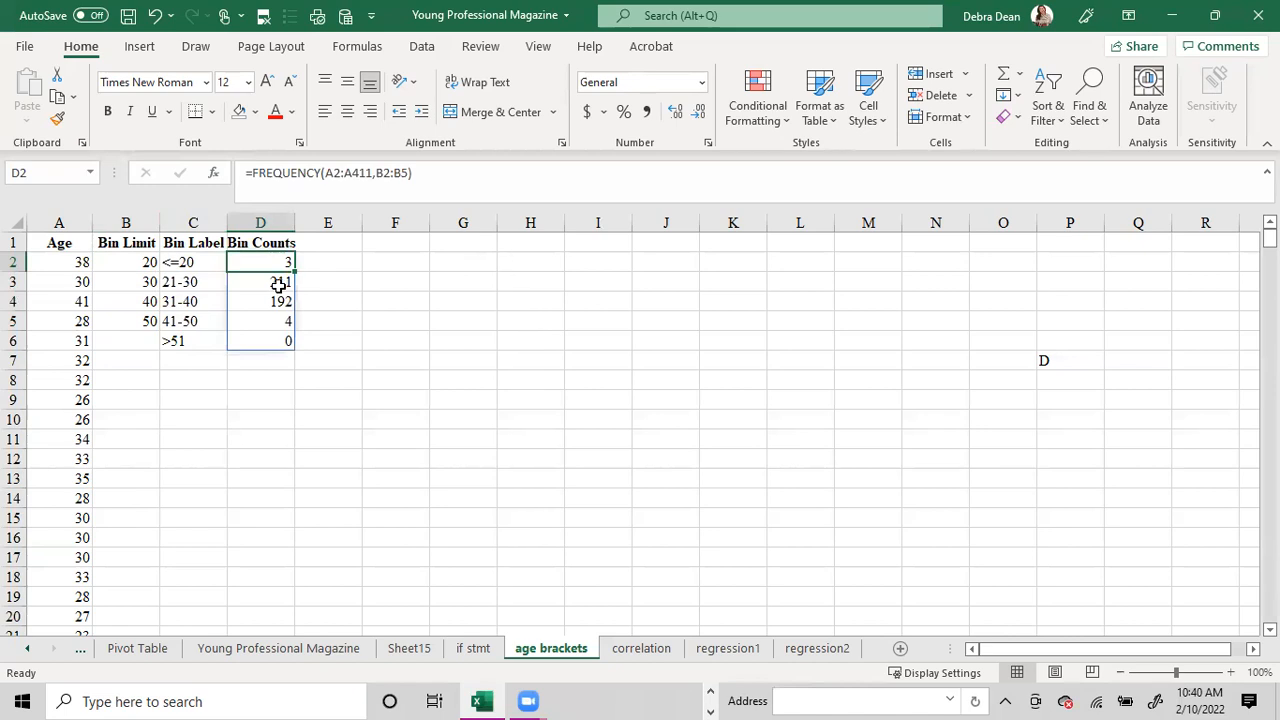
Enter the heading Bin Limit in G1 of the age brackets sheet.
left_click(458, 245)
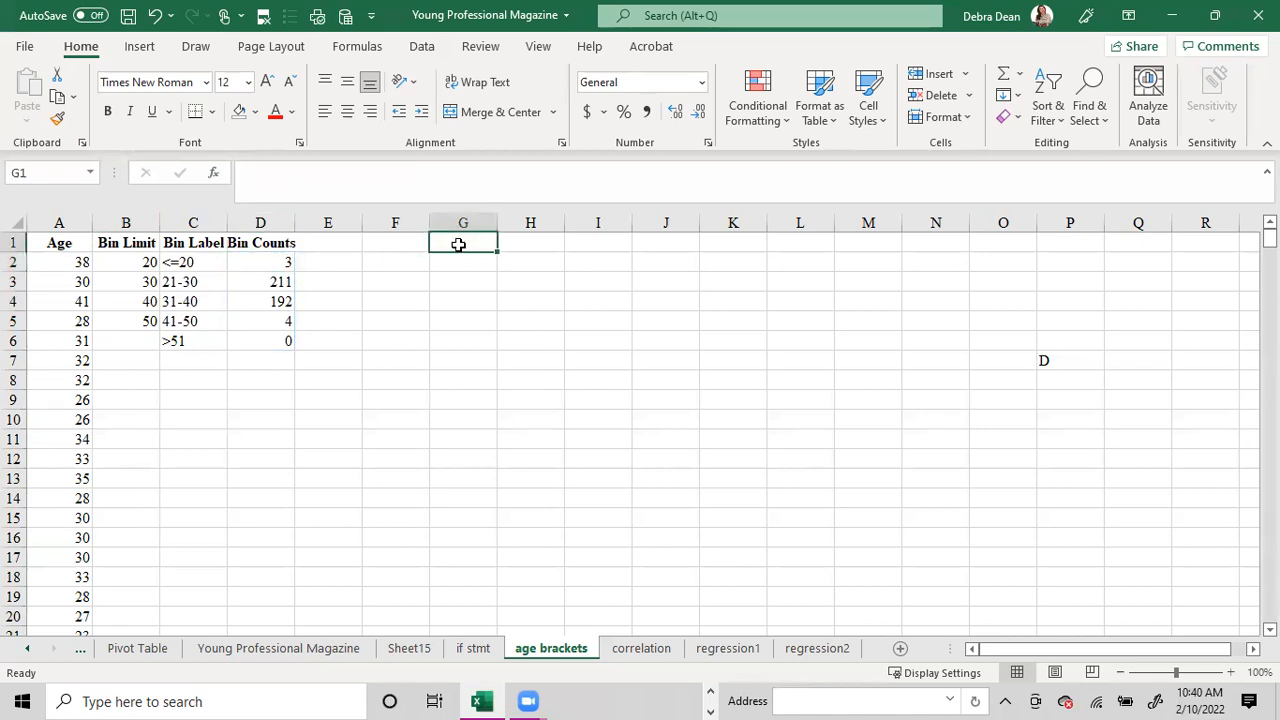
type("Bin ")
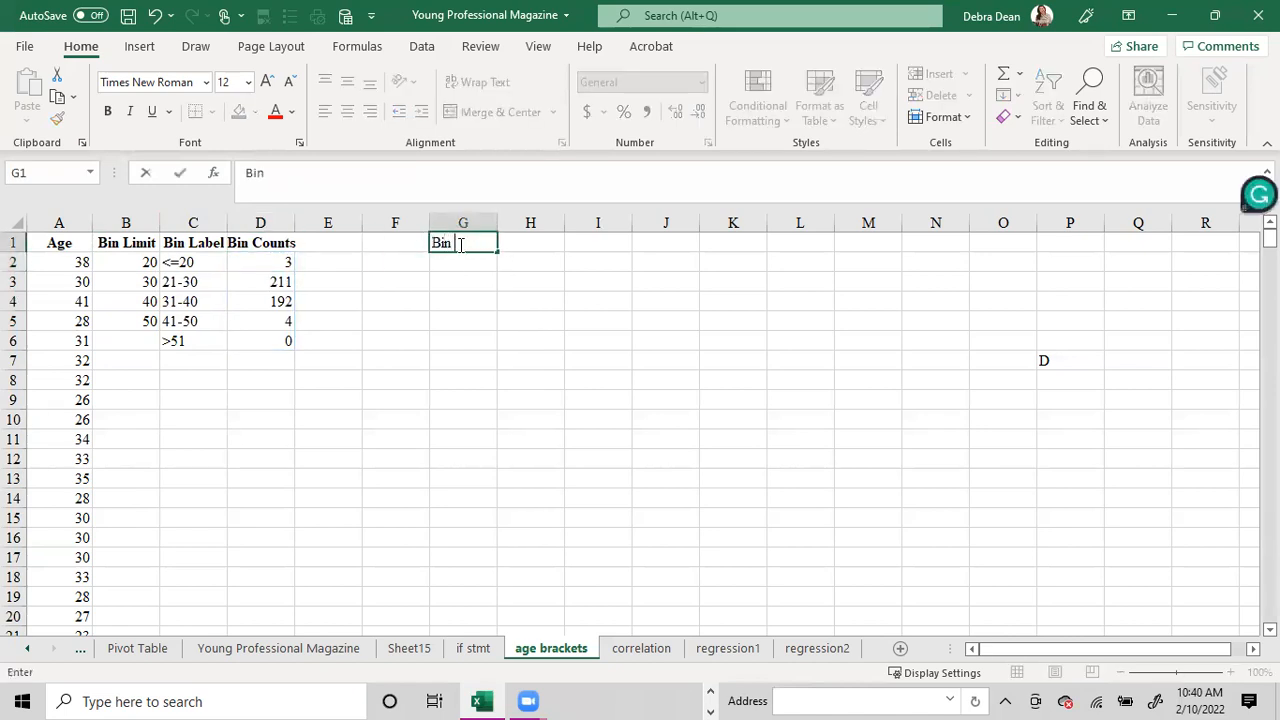
type("Limit")
key("Return")
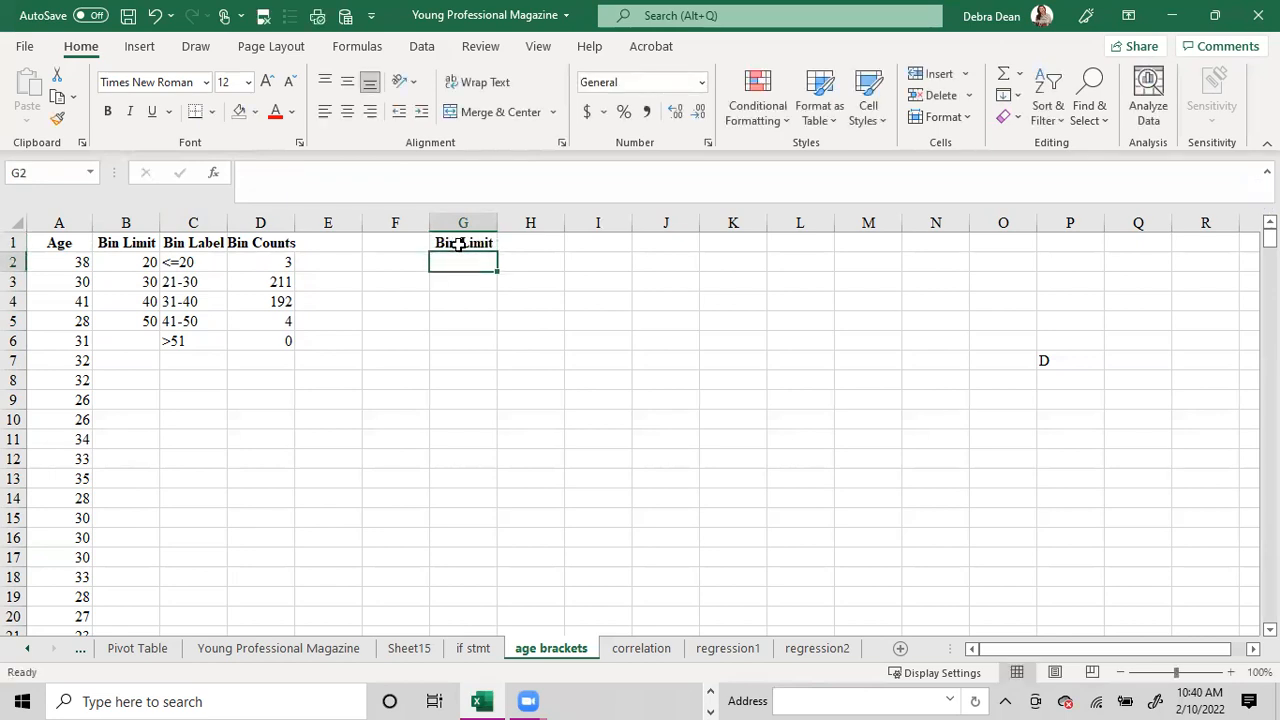
Enter the bin limits 20, 25, 30, 35, 40, 45 and 50 in G2:G8.
type("20")
key("Return")
type("25")
key("Return")
type("30")
key("Return")
type("35")
key("Return")
type("40")
key("Return")
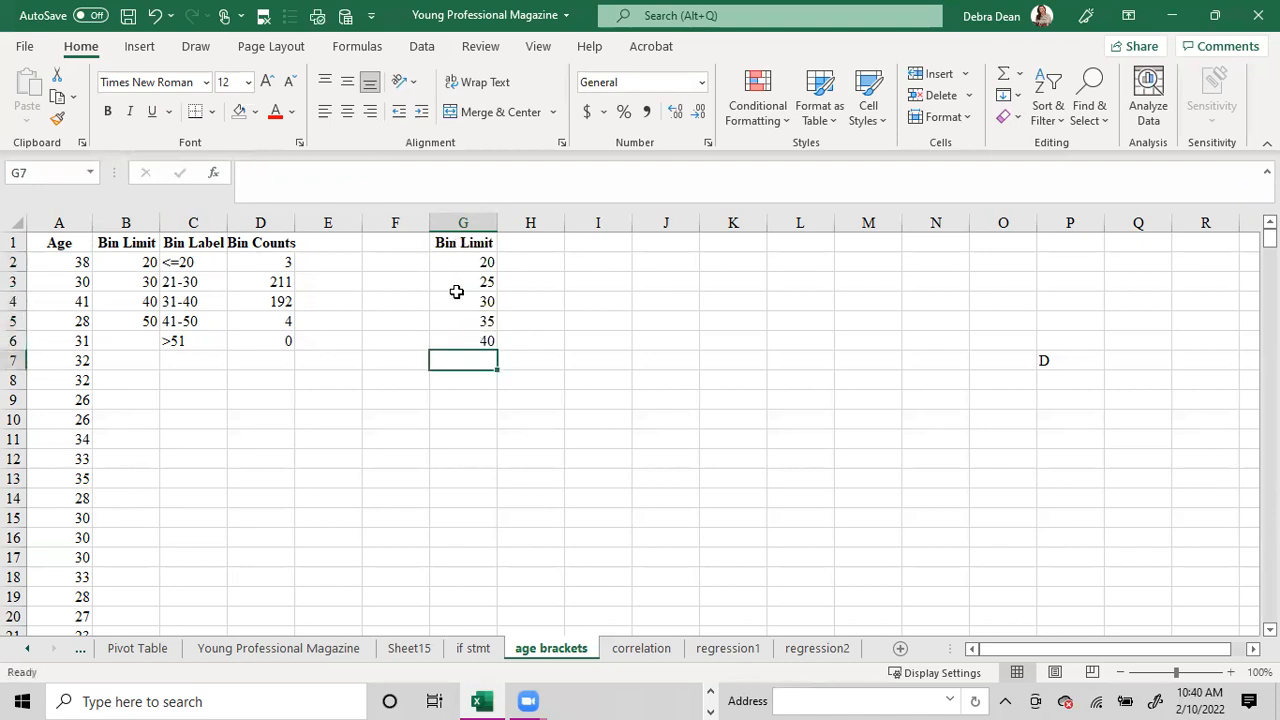
left_click_drag(477, 280, 497, 386)
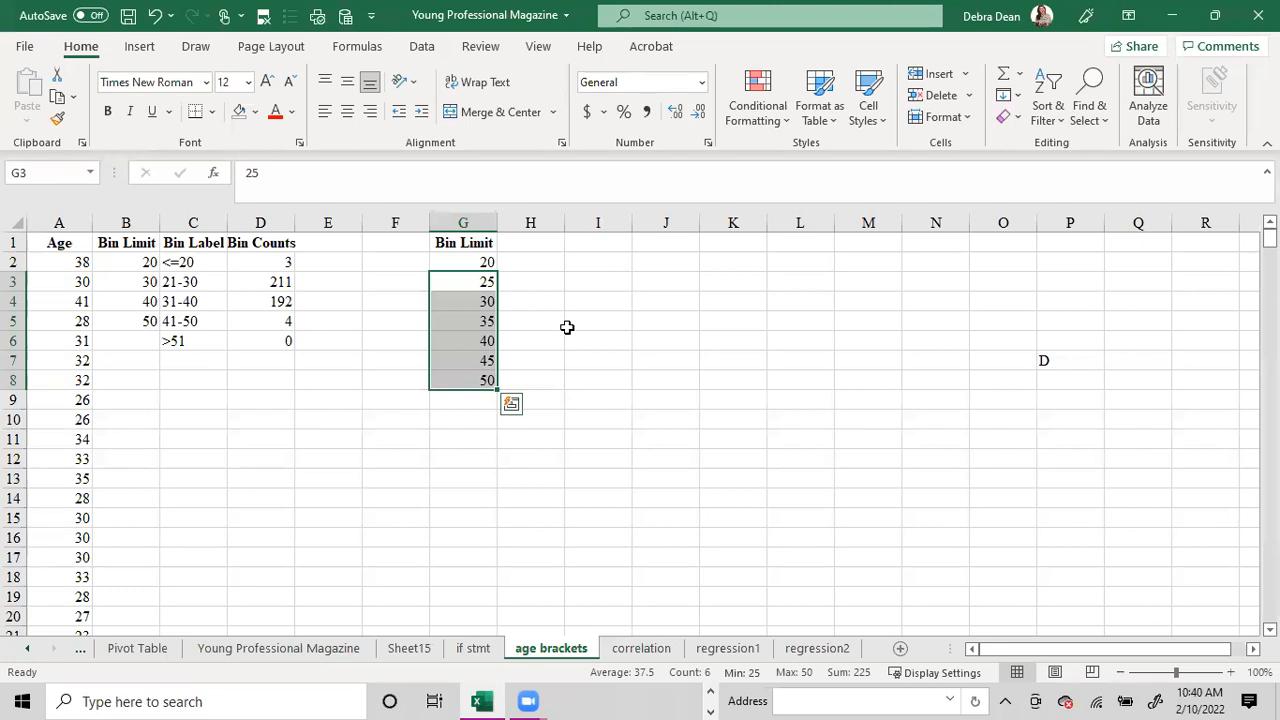
left_click(568, 325)
Add the headings Bin Label in H1 and Bin Counts in I1.
left_click(522, 250)
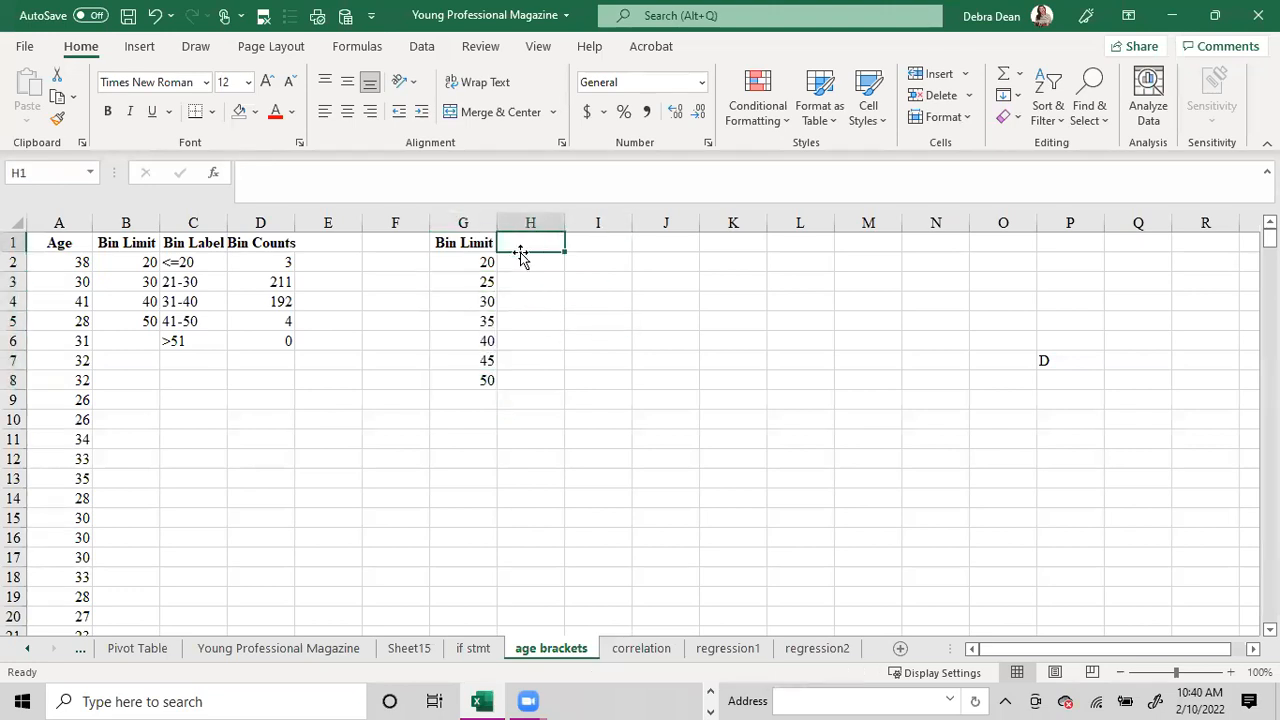
type("Bin Label")
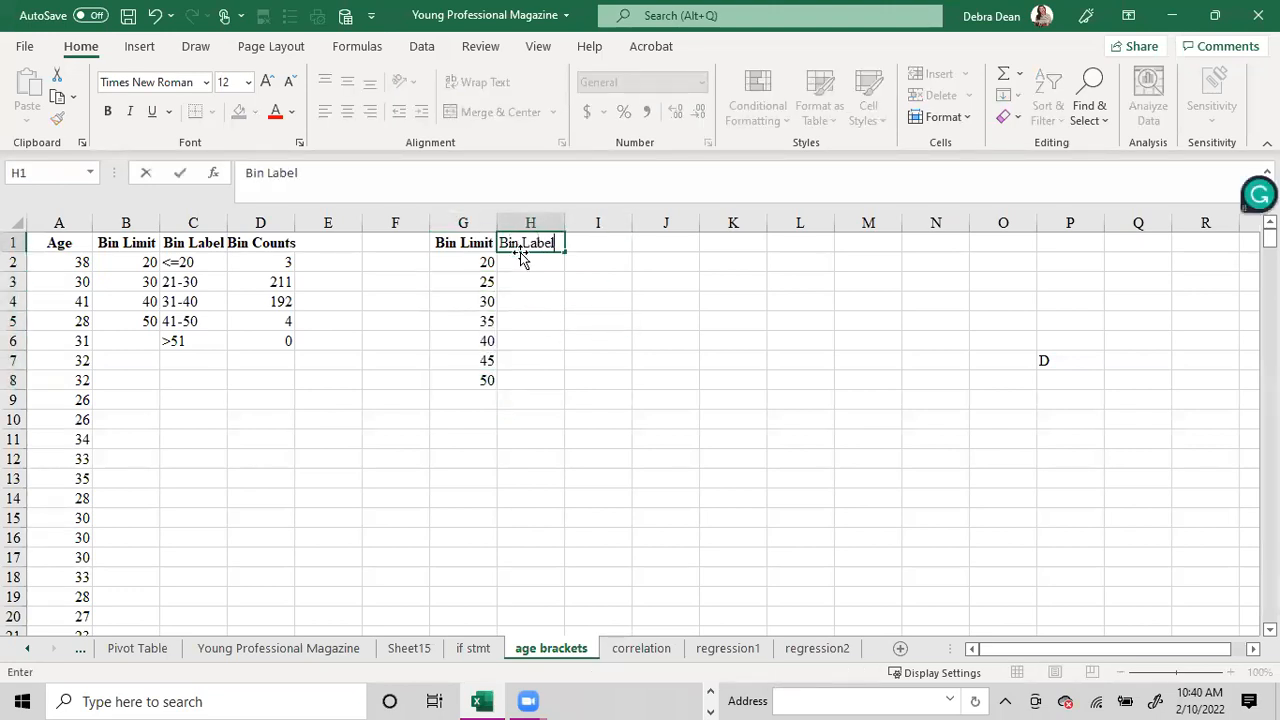
key("Tab")
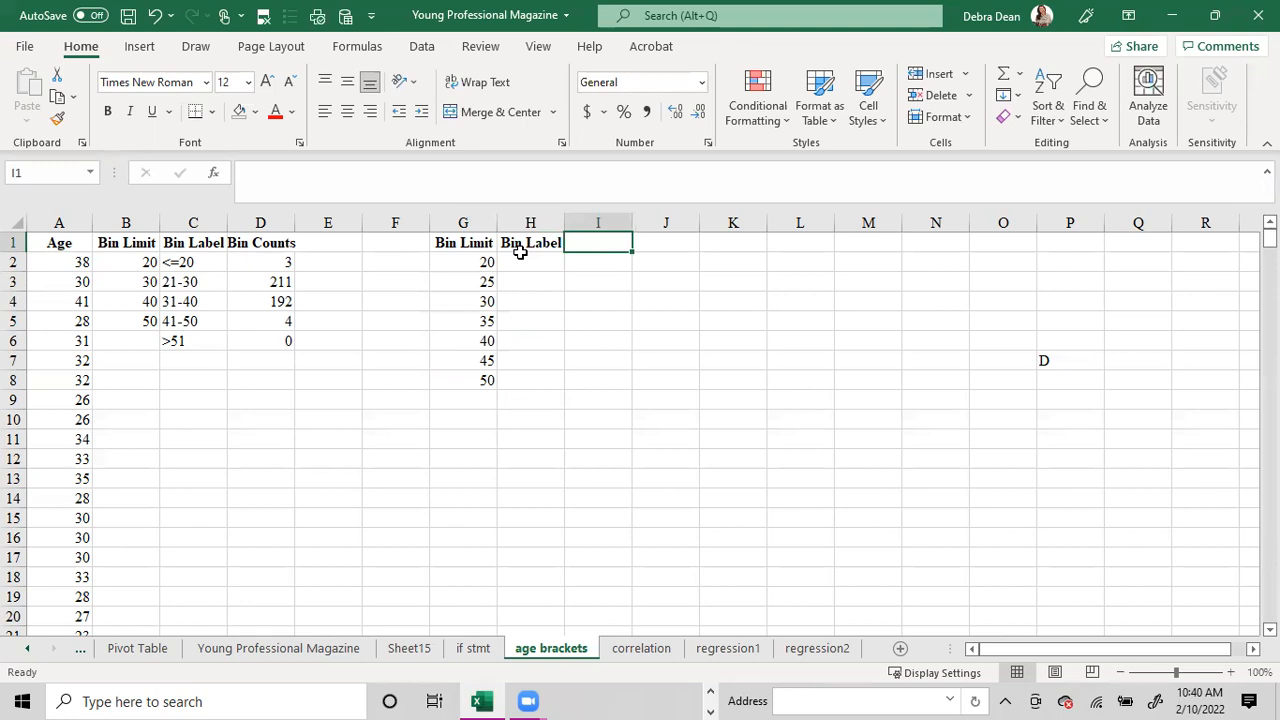
type("Bin Counts")
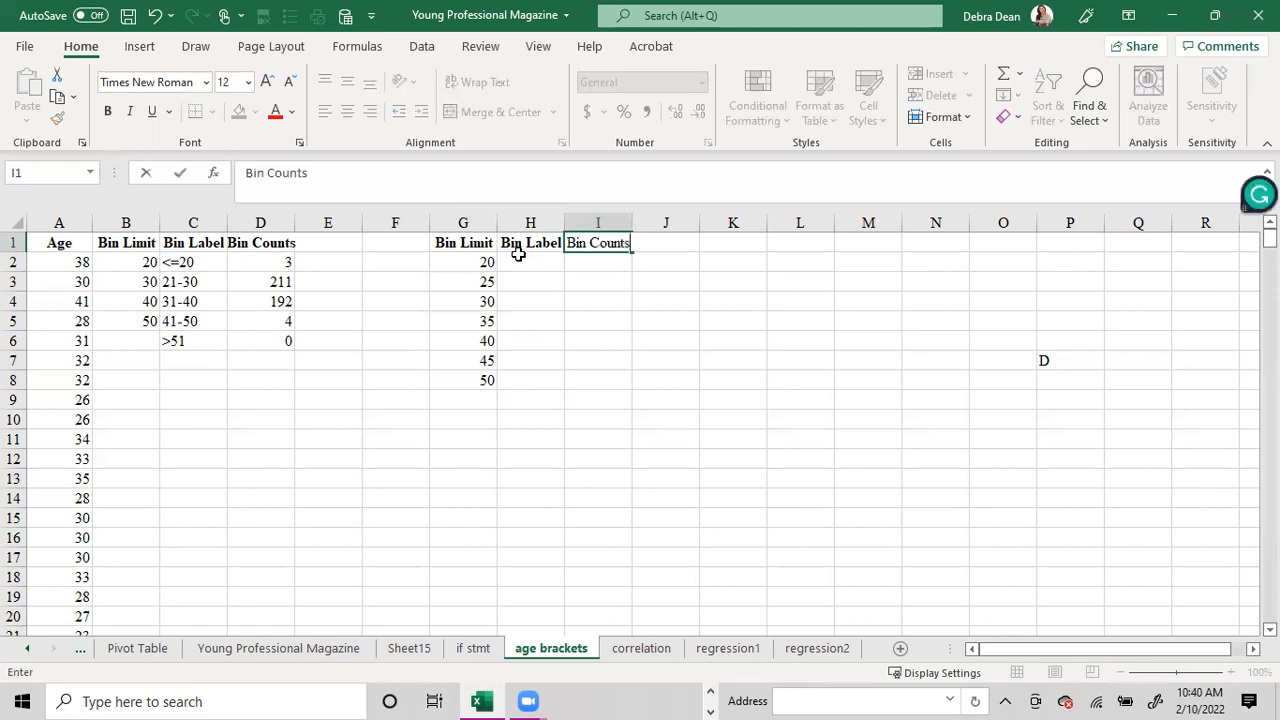
key("Tab")
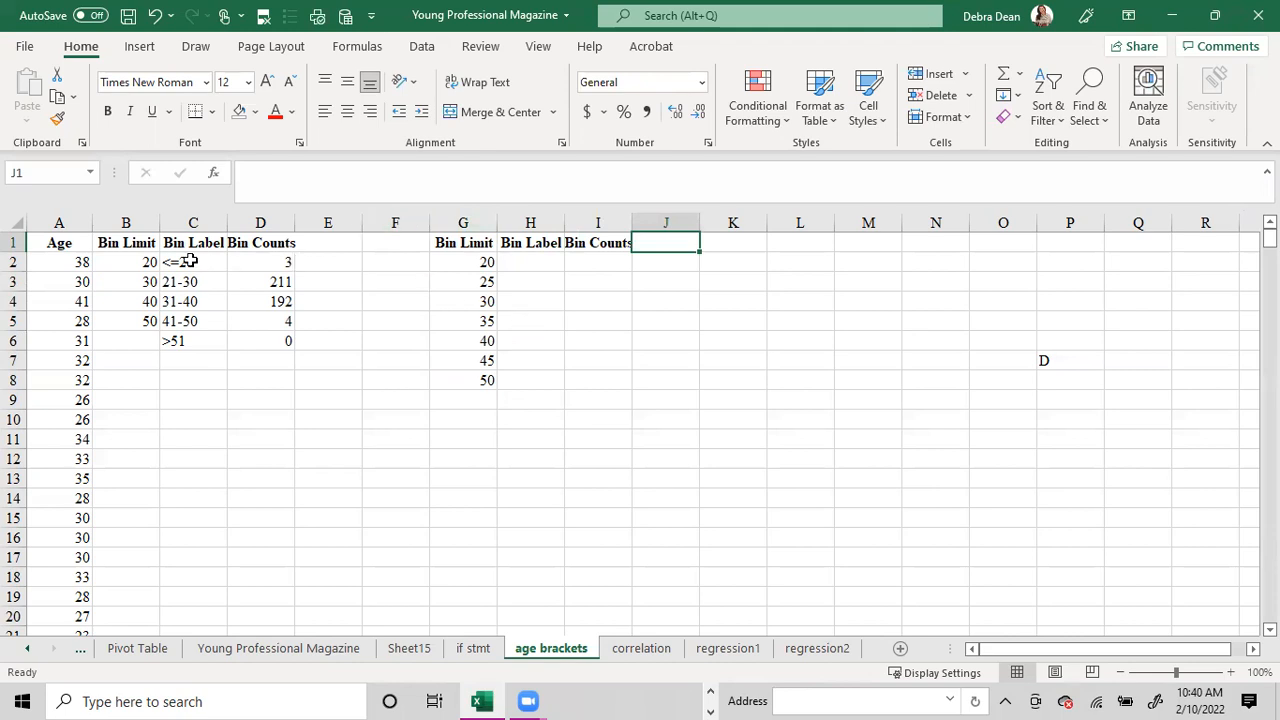
Copy the text of the FREQUENCY formula from D2, leaving the cell's own formula intact.
left_click(241, 262)
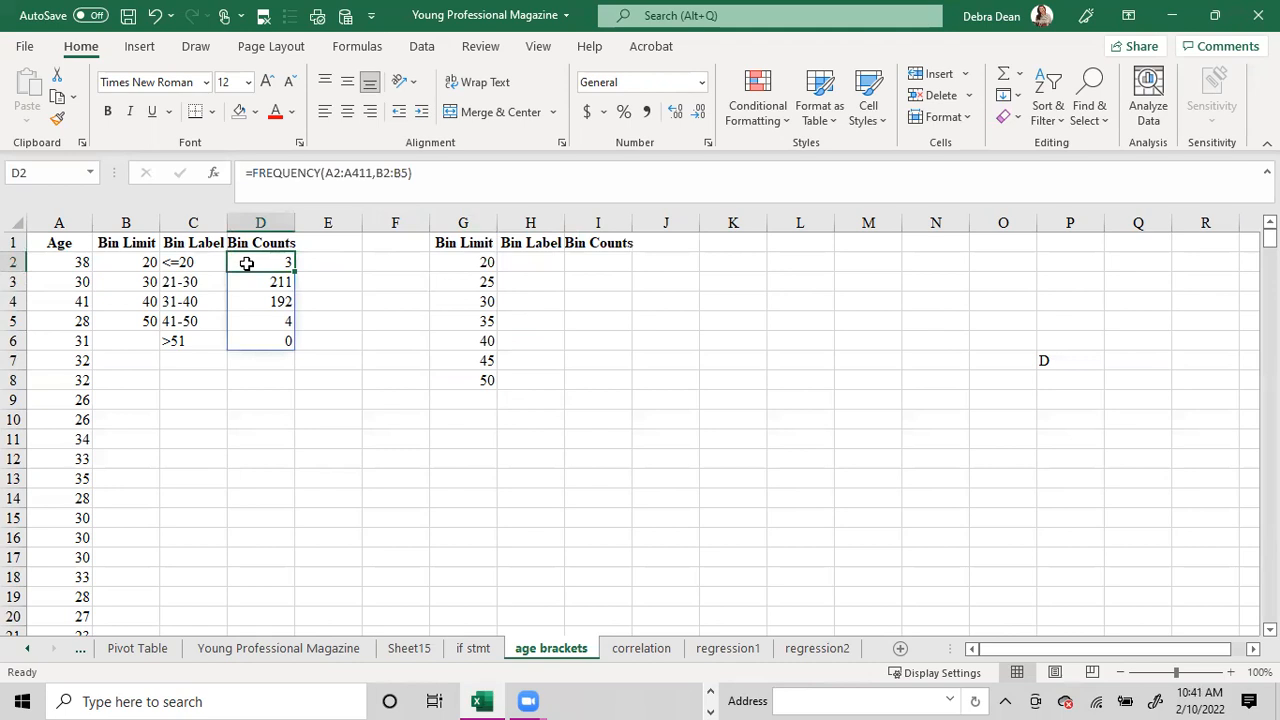
left_click_drag(595, 263, 584, 404)
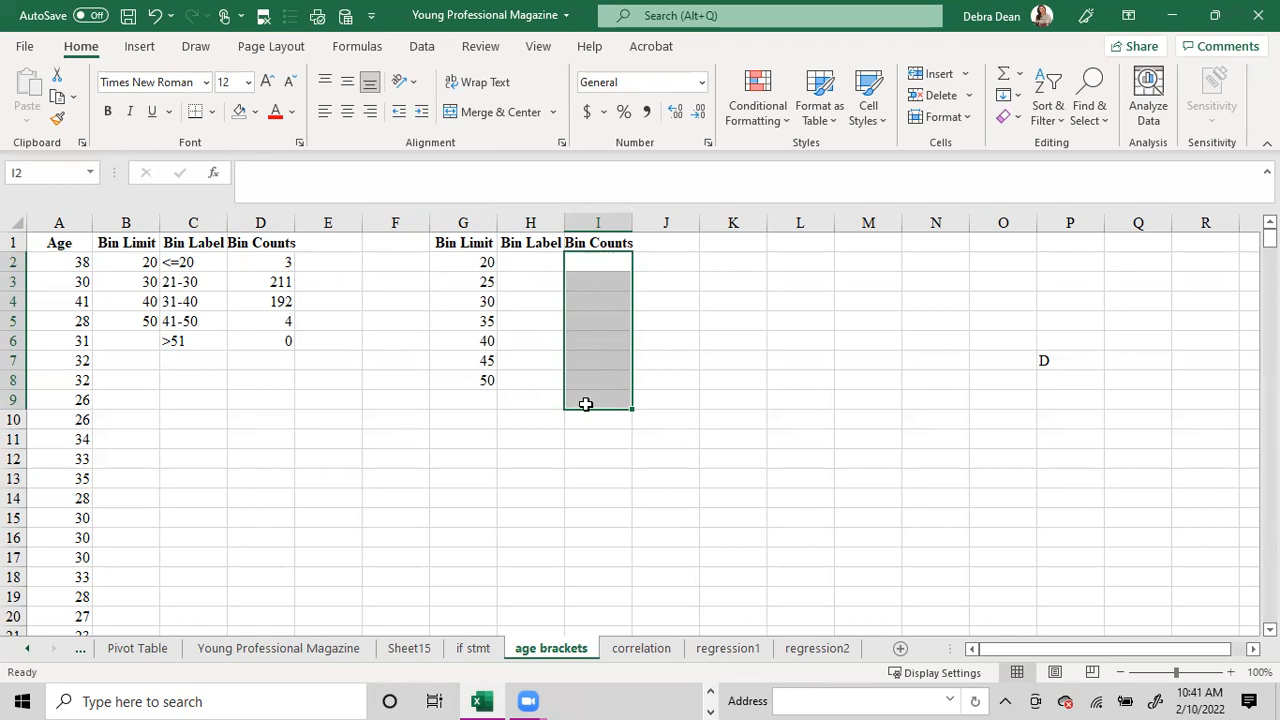
left_click(258, 262)
left_click_drag(457, 172, 247, 173)
right_click(250, 175)
left_click(302, 216)
left_click(906, 362)
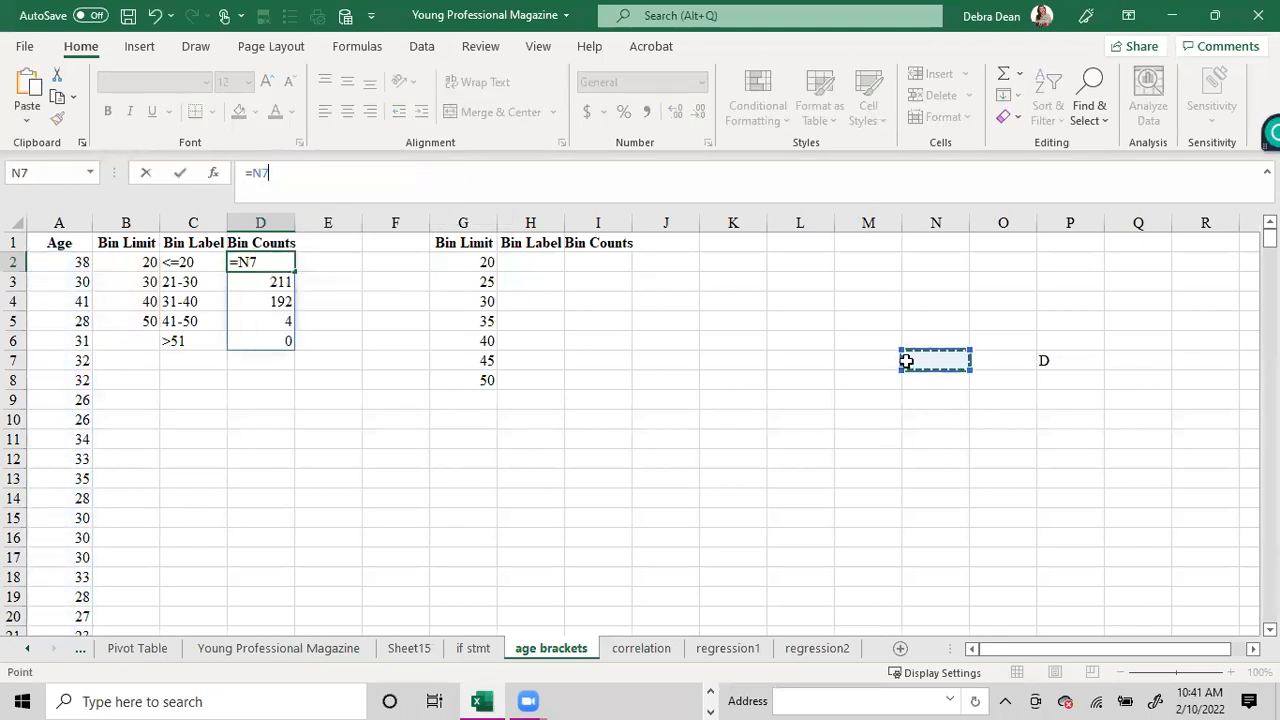
key("Escape")
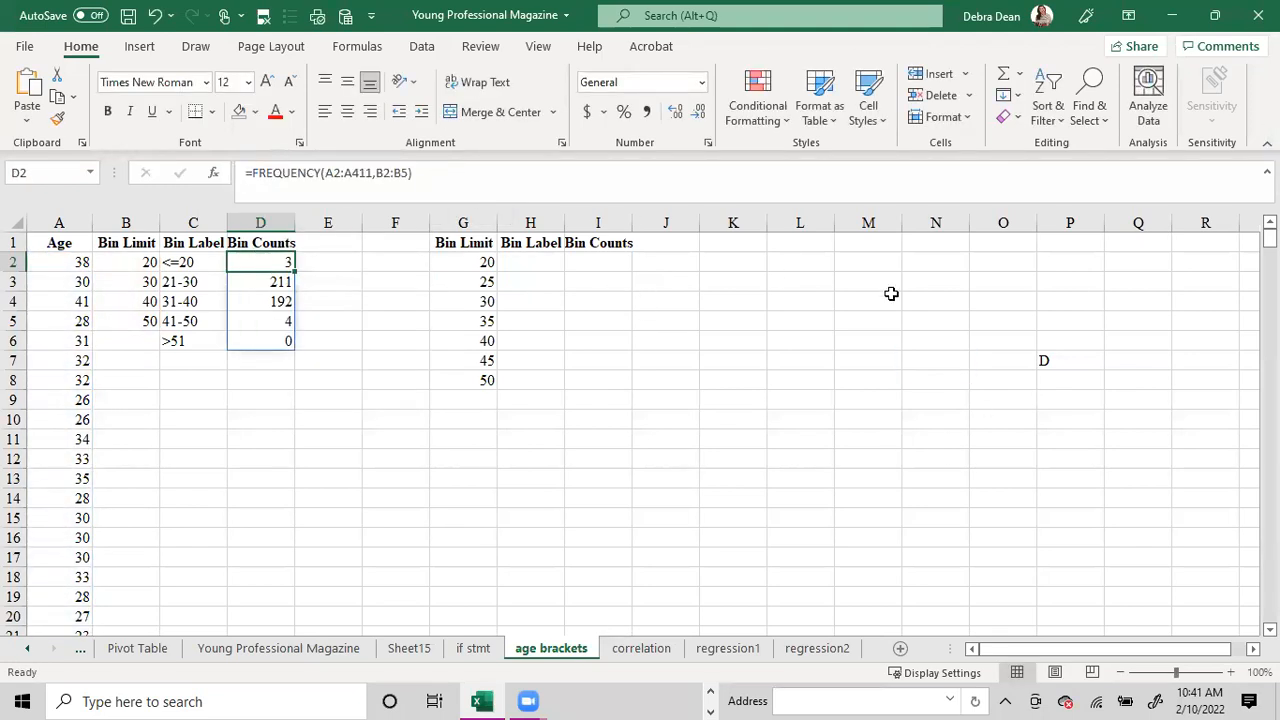
Paste the copied formula =FREQUENCY(A2:A411,B2:B5) into L7 as text with a leading apostrophe.
left_click(1069, 364)
left_click(780, 357)
type("'")
key("ctrl+v")
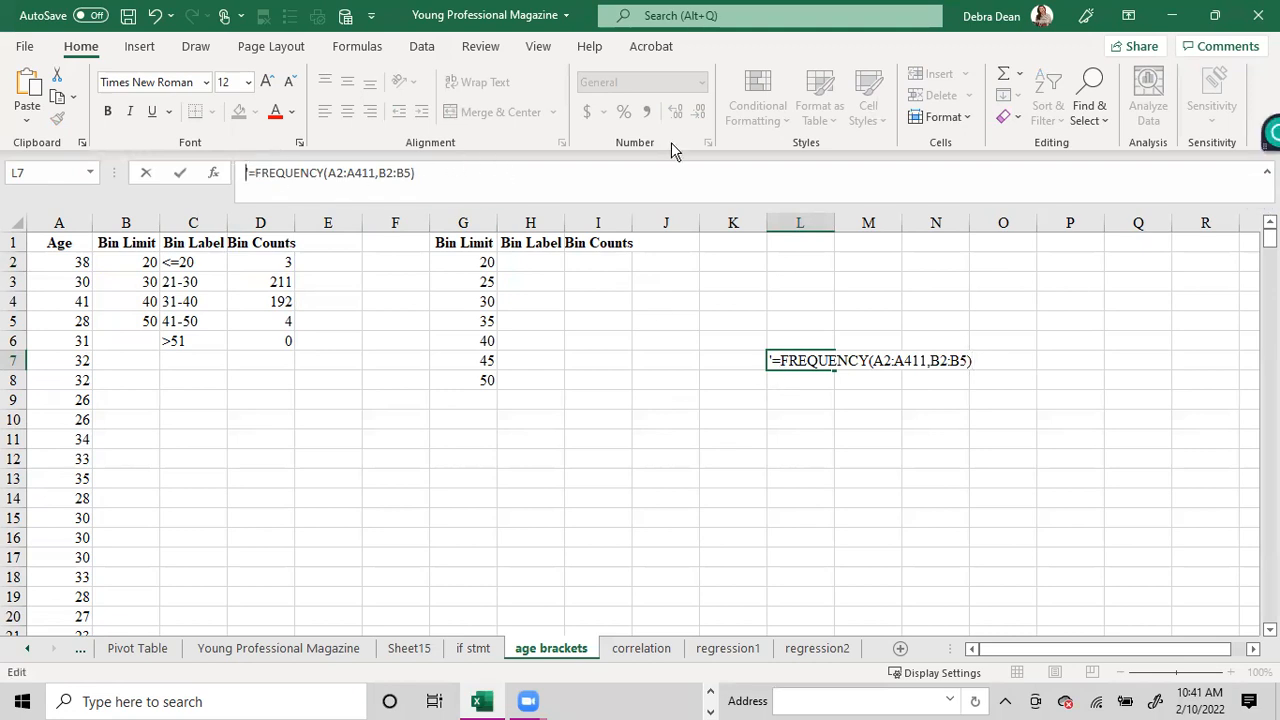
left_click(815, 430)
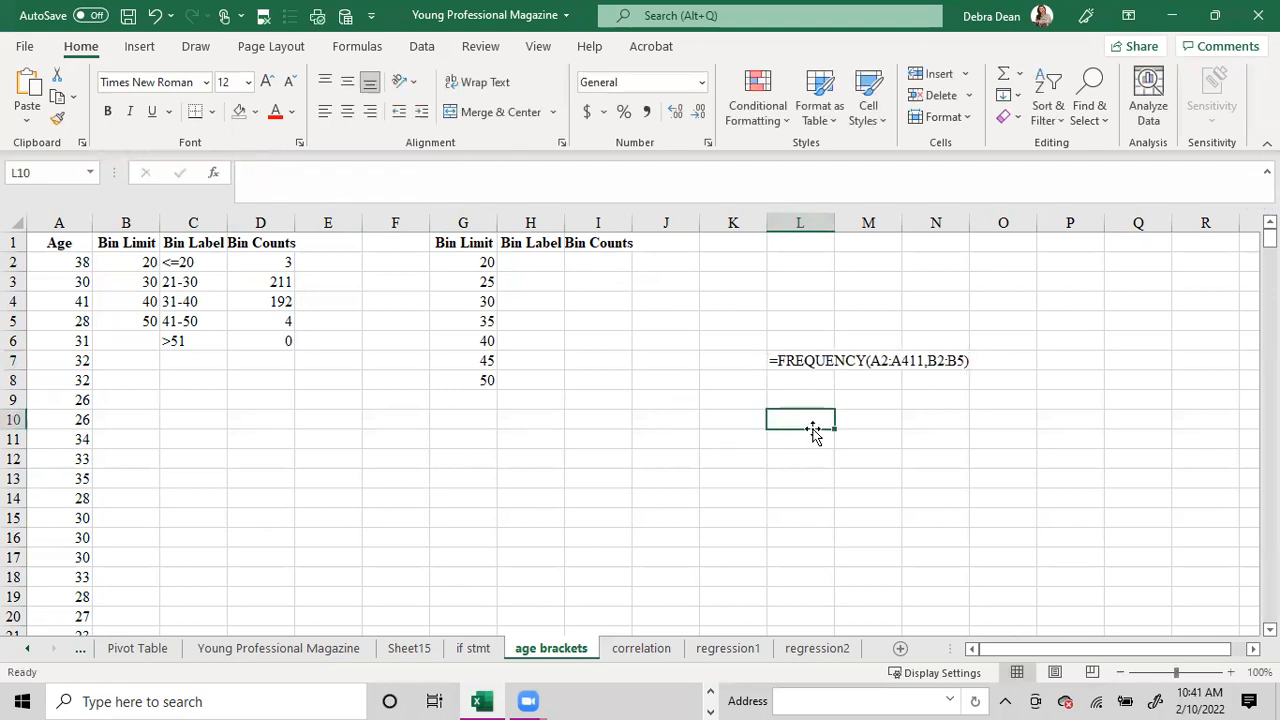
left_click(801, 362)
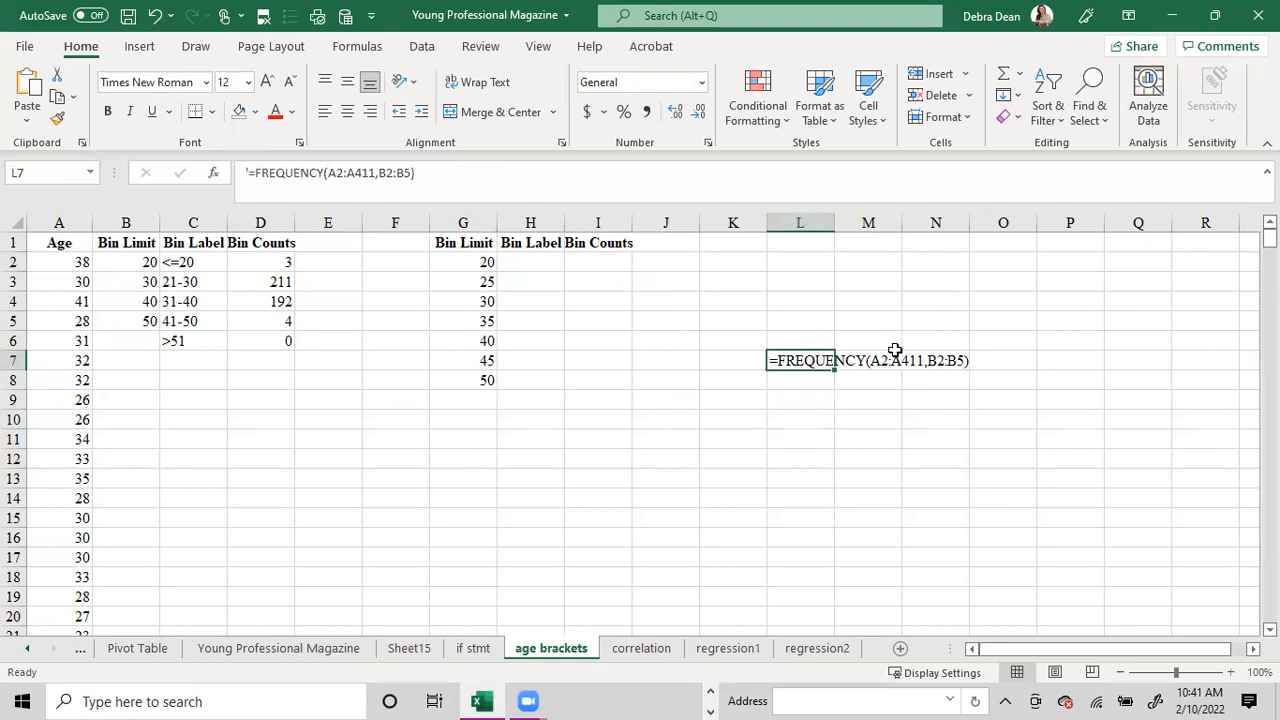
Paste a second text copy of the FREQUENCY formula with a leading apostrophe into L10, and select the first Bin Counts cell, I2.
left_click(811, 412)
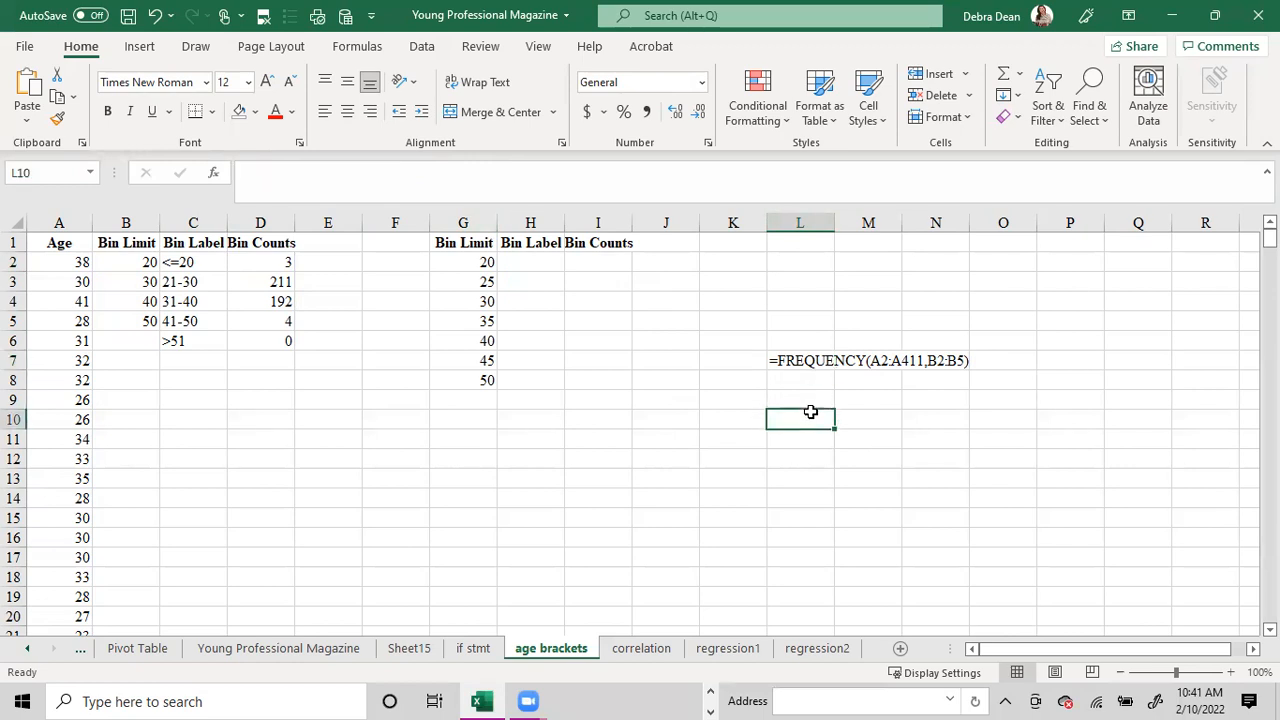
type("'")
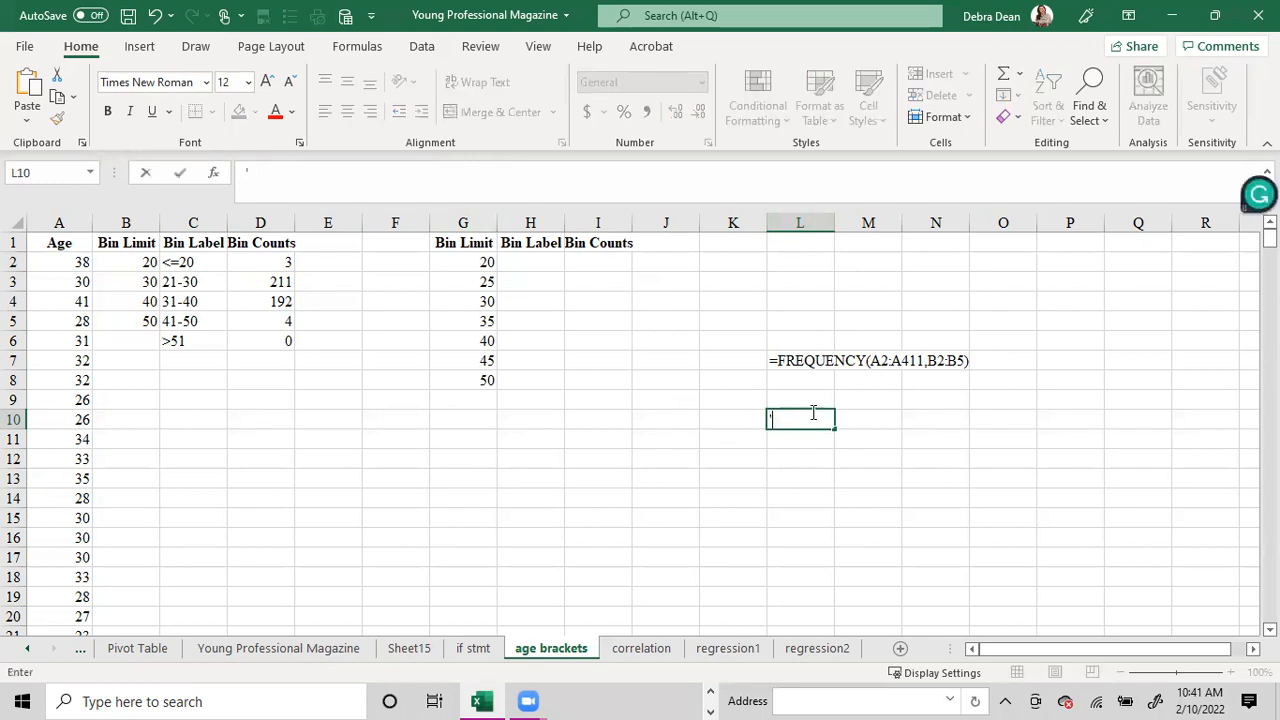
key("ctrl+v")
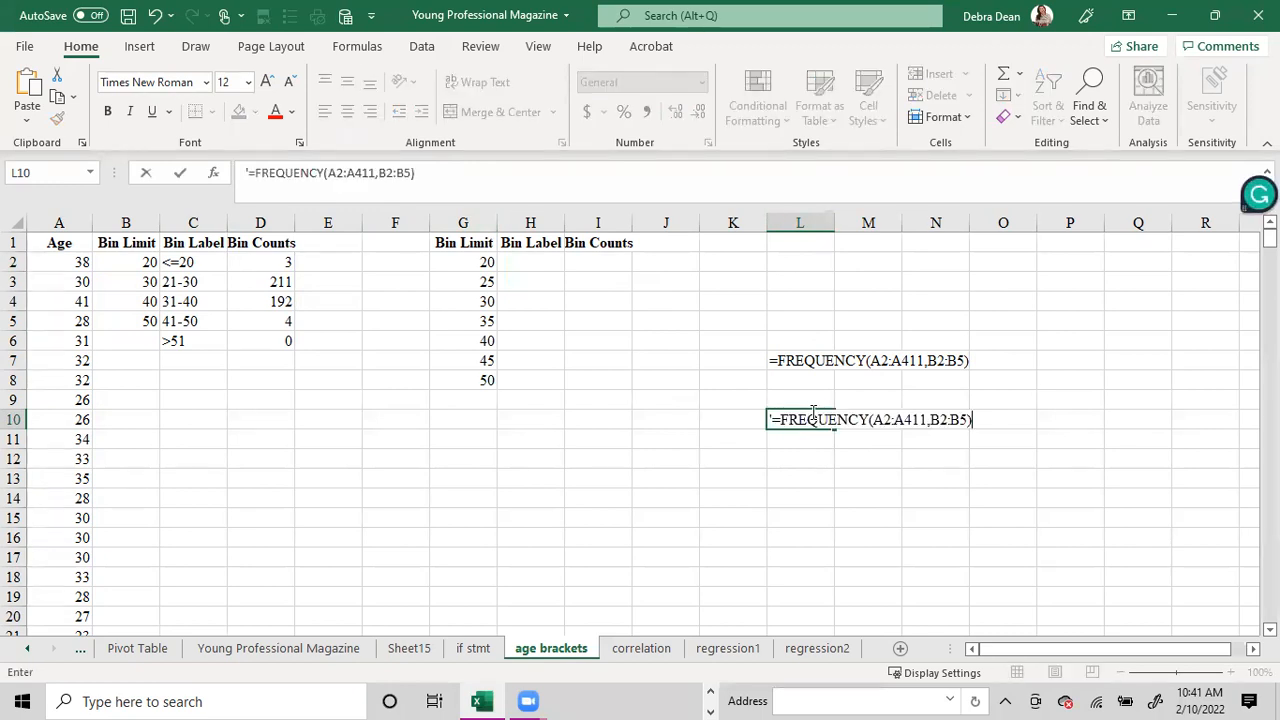
key("Return")
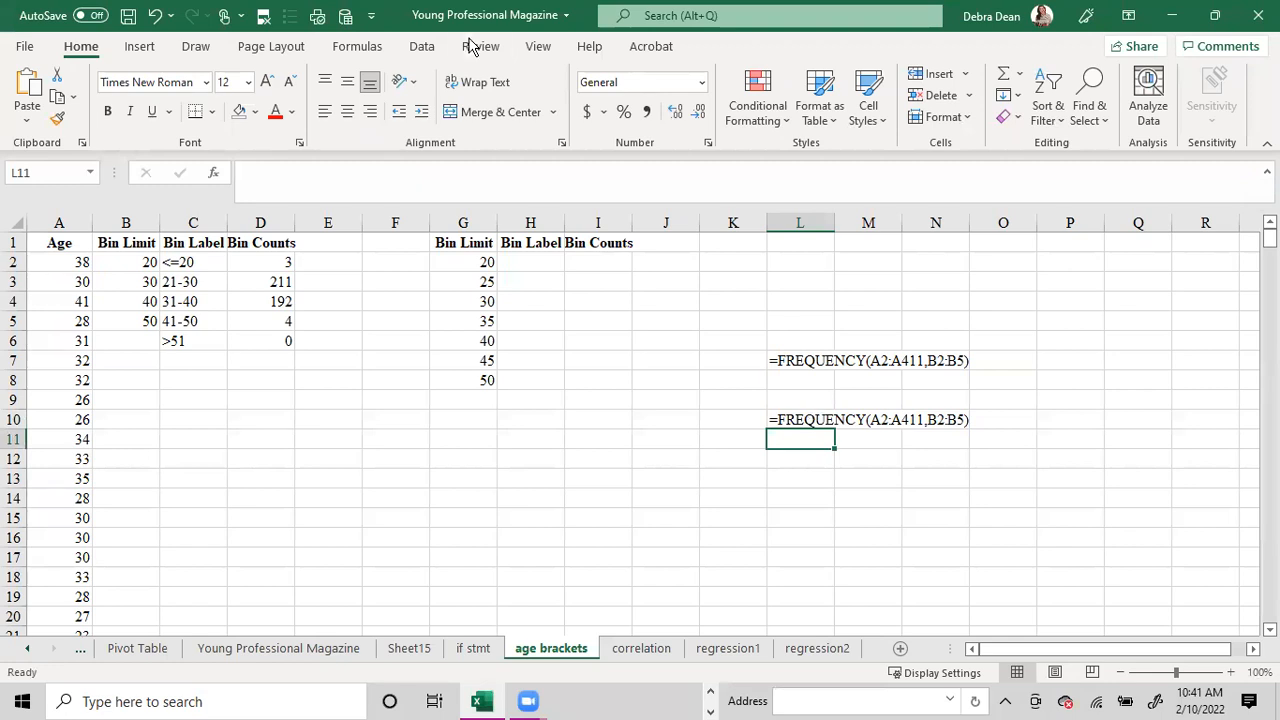
left_click(598, 256)
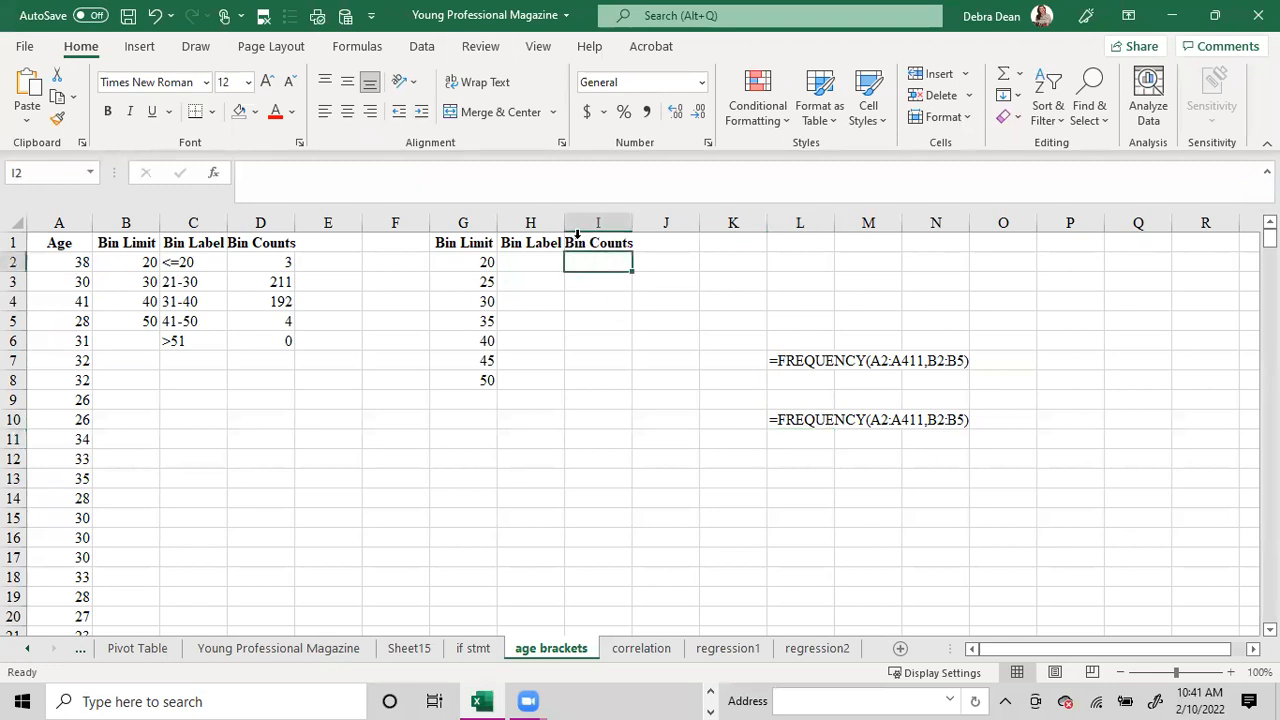
Start a FREQUENCY formula across the Bin Counts cells I2:I9, with the ages in A2:A411 as its data array.
left_click(344, 181)
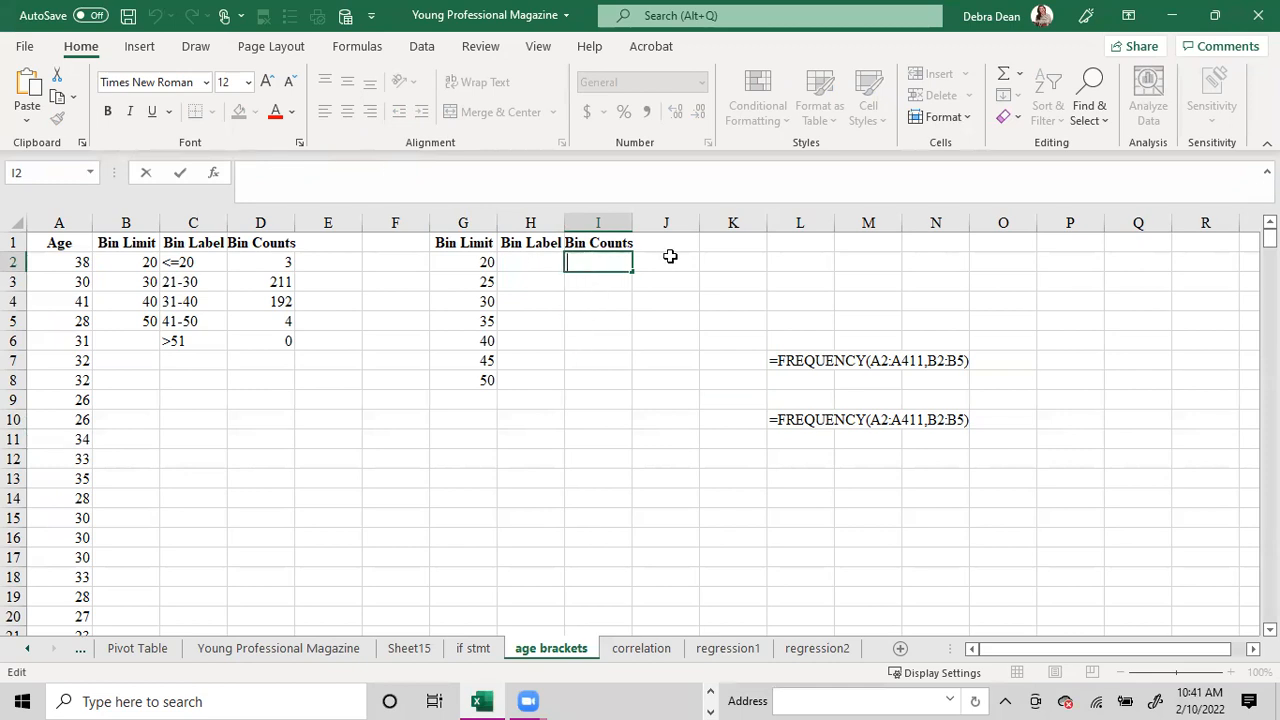
left_click(669, 259)
left_click_drag(606, 259, 604, 397)
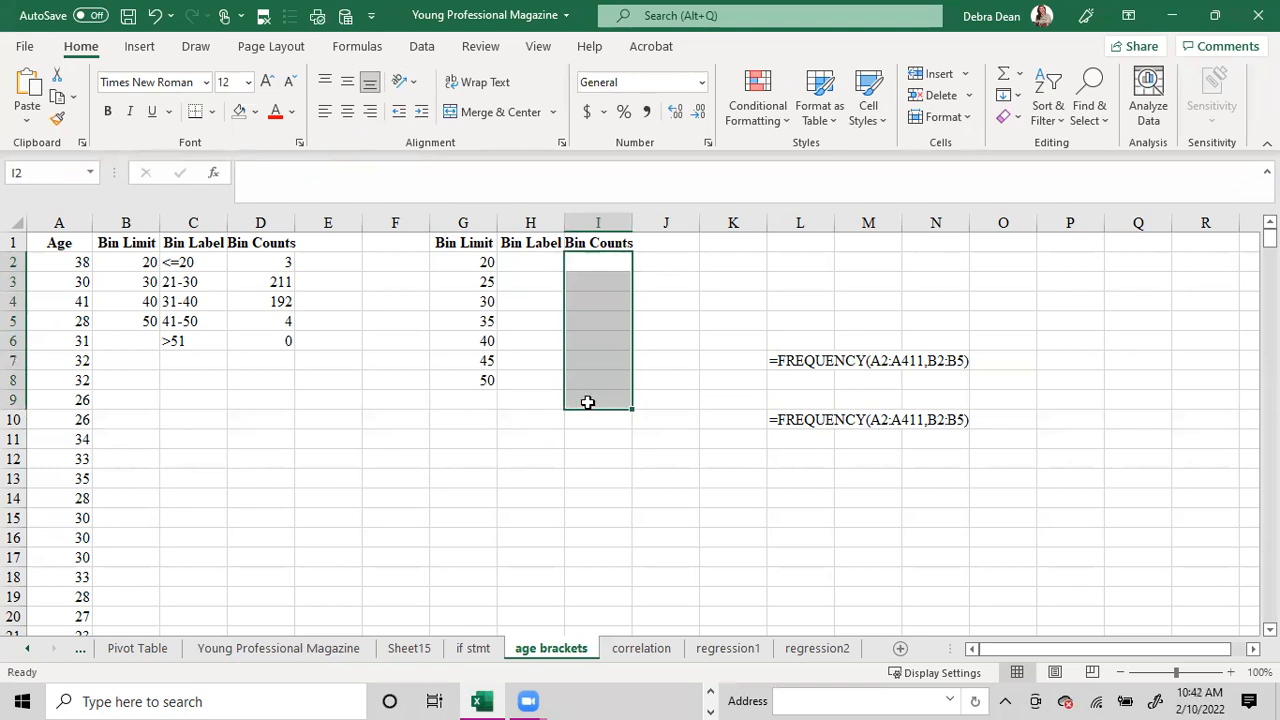
left_click(264, 172)
type("=")
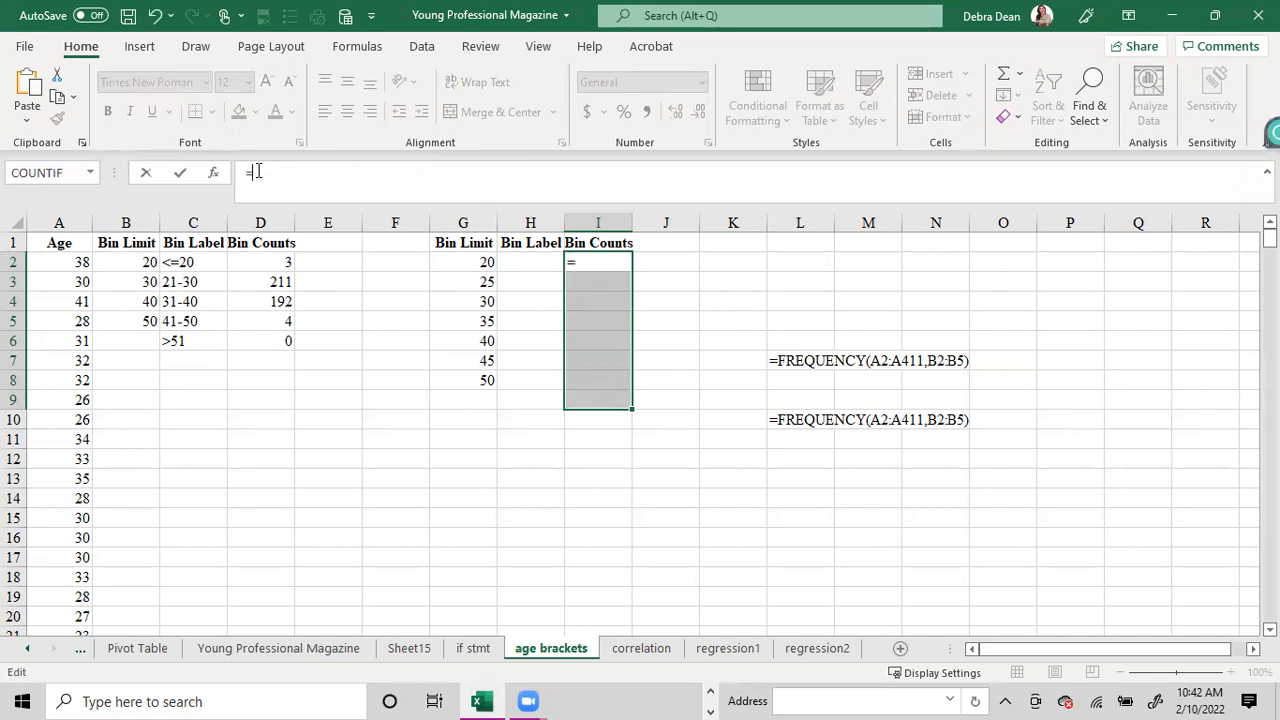
type("frequency")
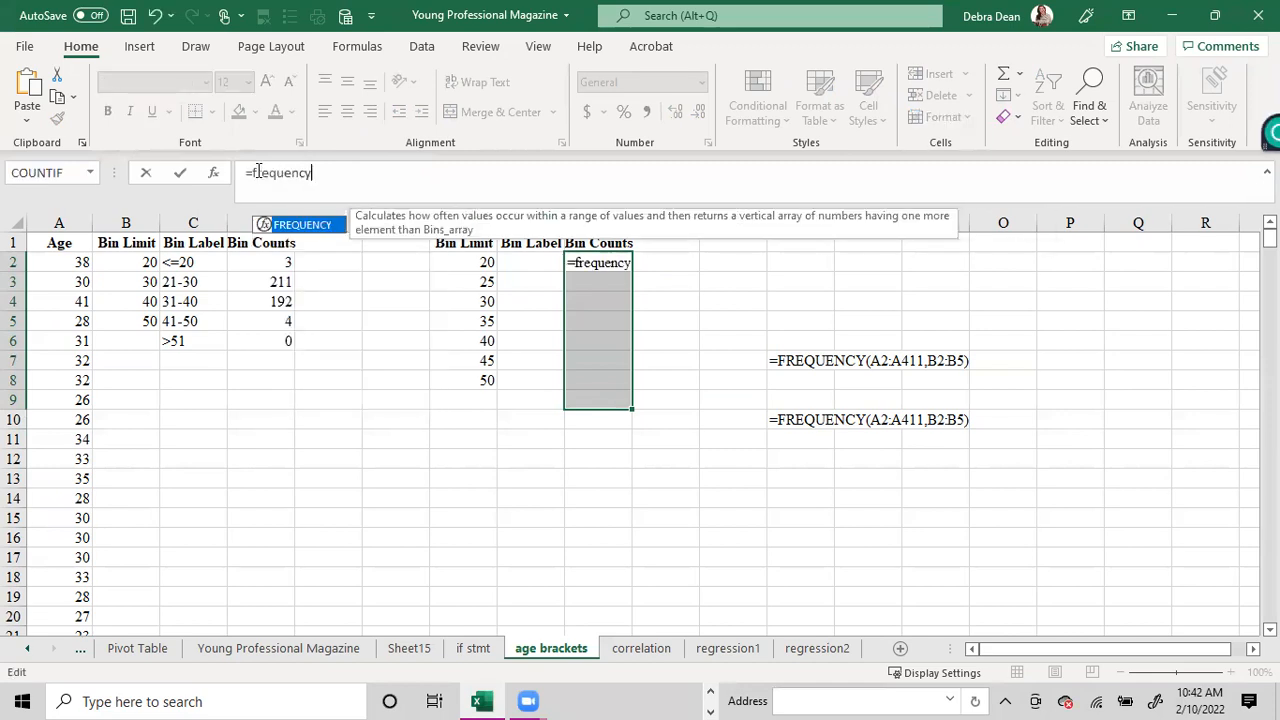
type(")")
key("BackSpace")
type("(")
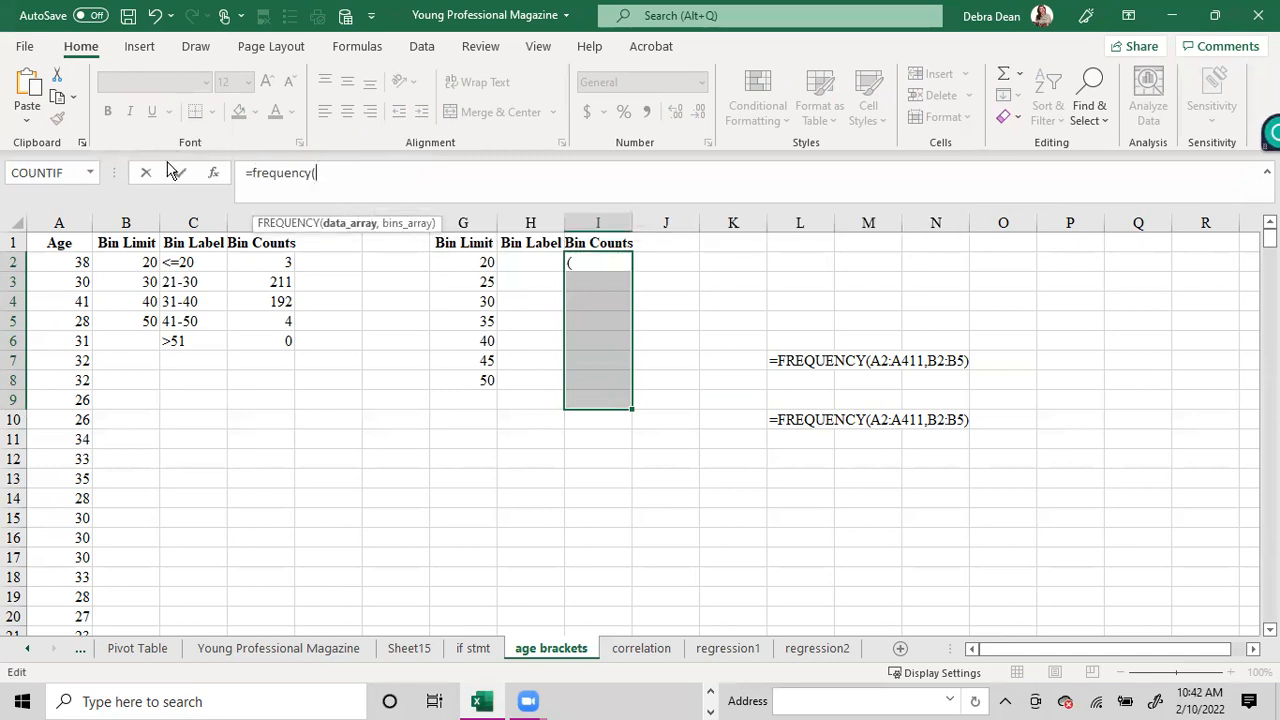
left_click(47, 259)
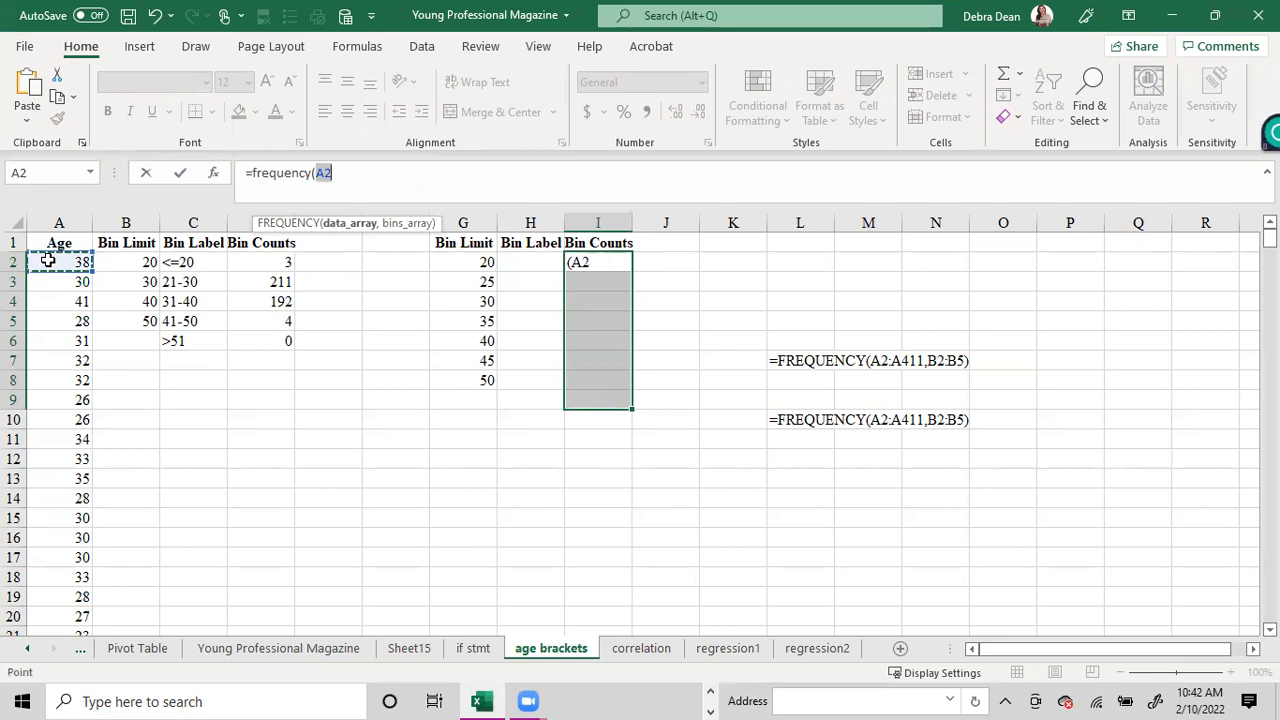
key("ctrl+shift+Down")
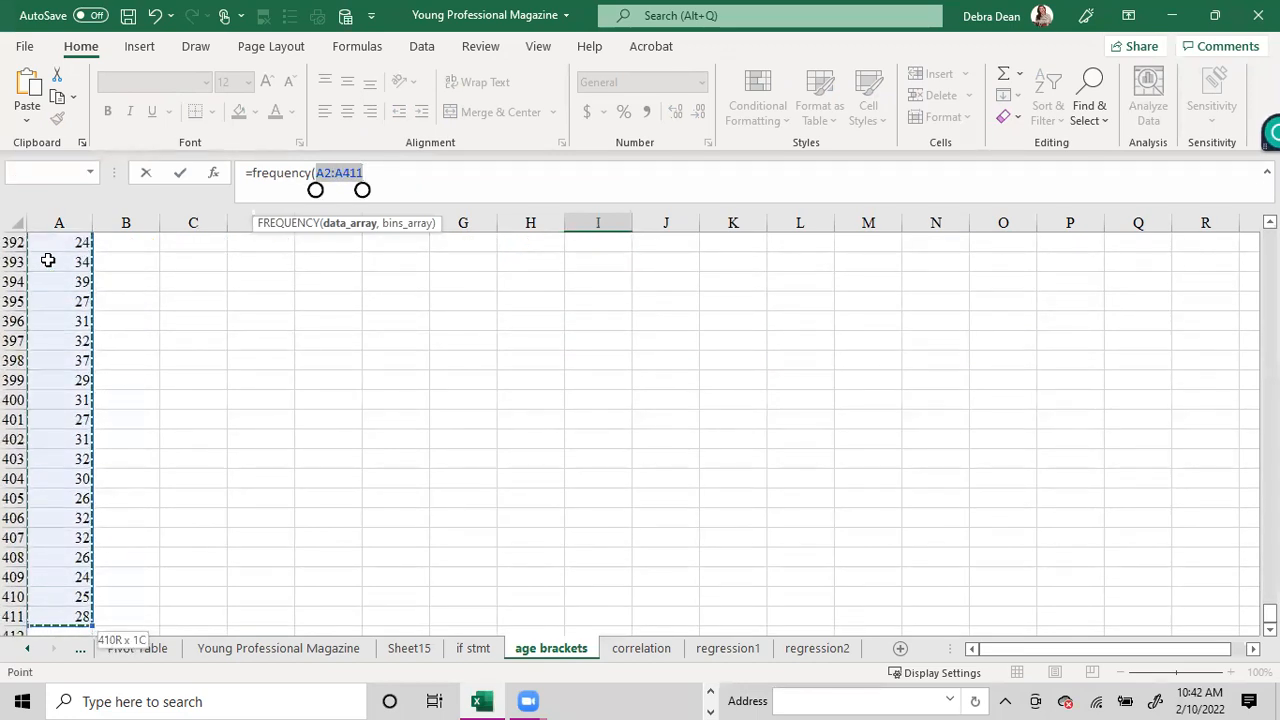
type(",")
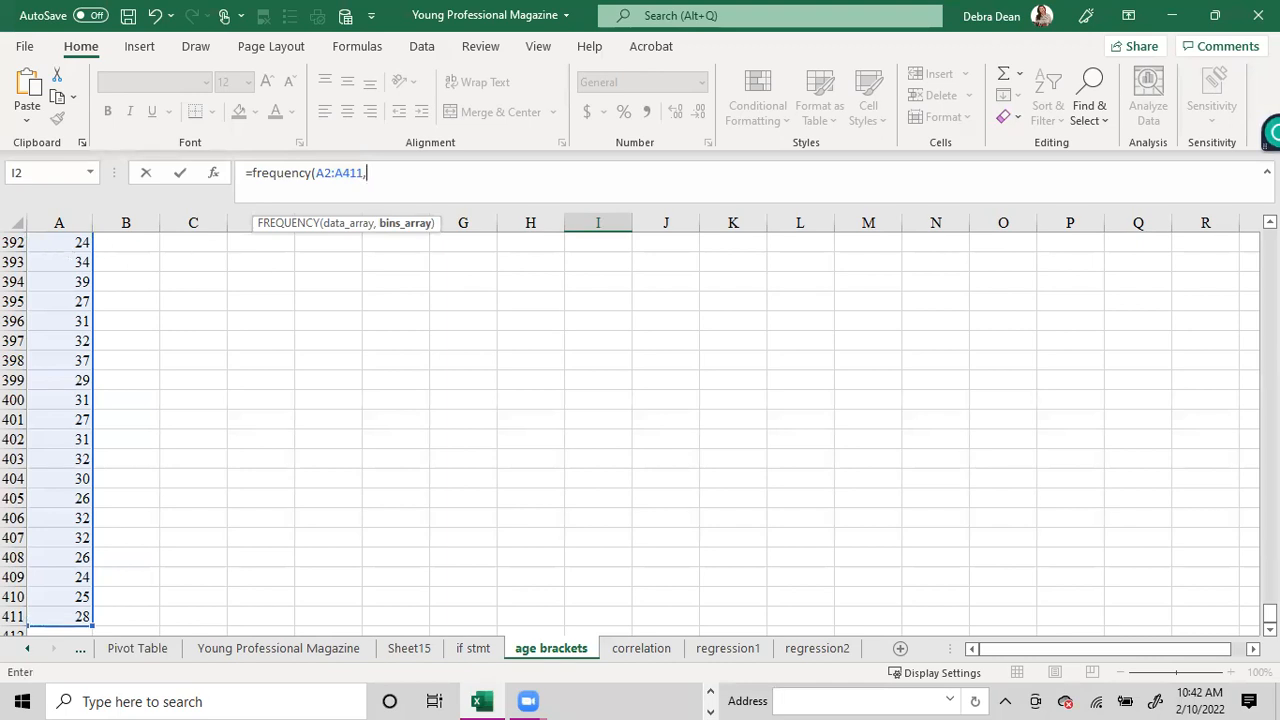
Complete the FREQUENCY formula with the bin limits G2:G8 as its bins array and enter it.
left_click_drag(1269, 612, 1269, 238)
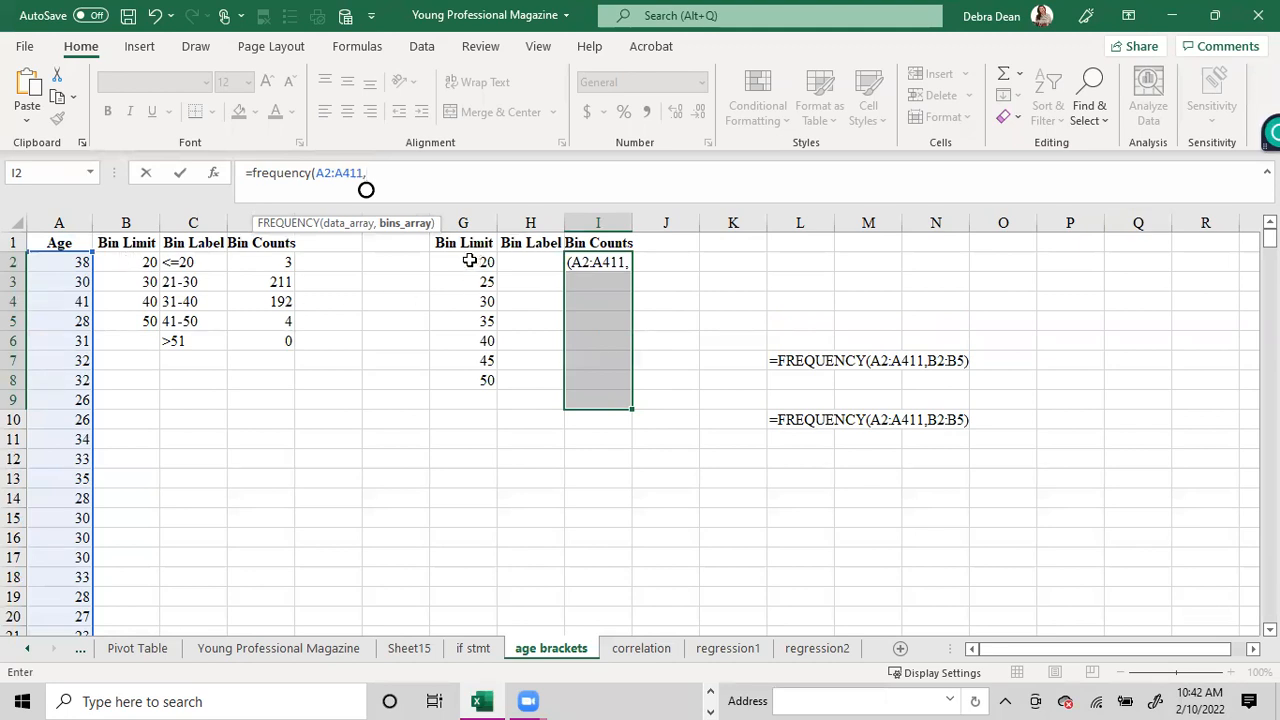
left_click_drag(469, 261, 460, 374)
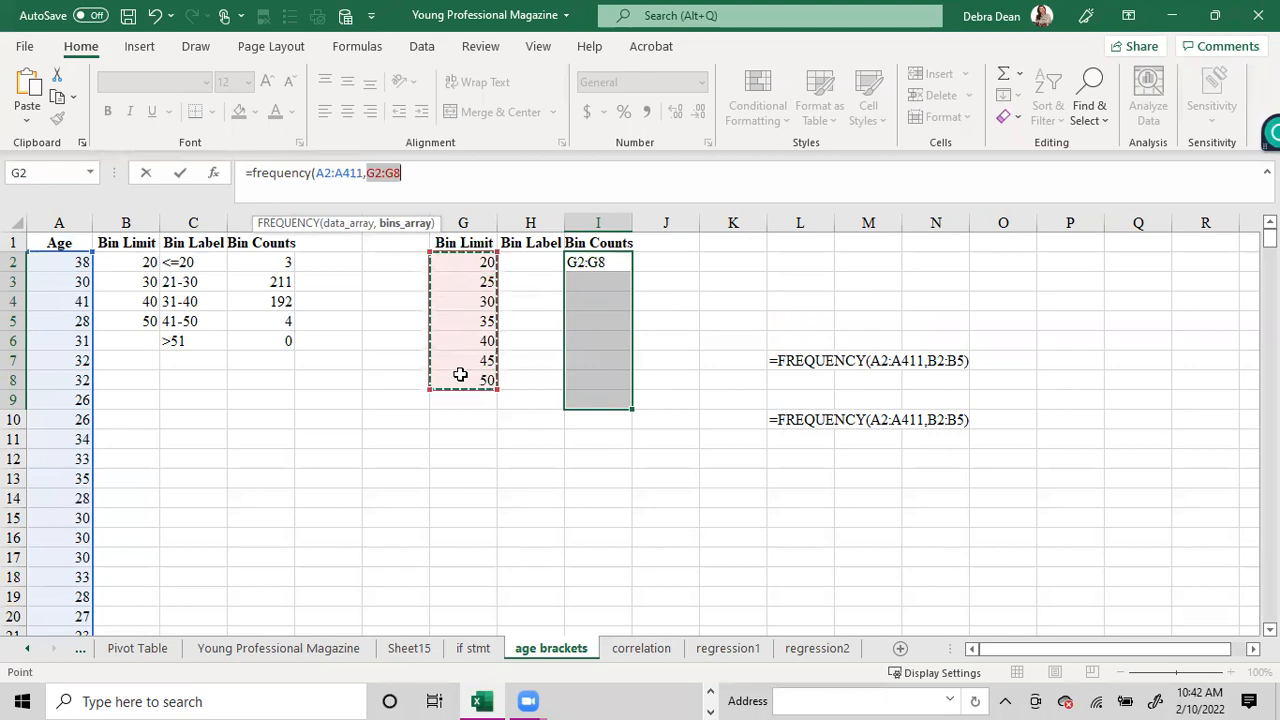
type(")")
key("Return")
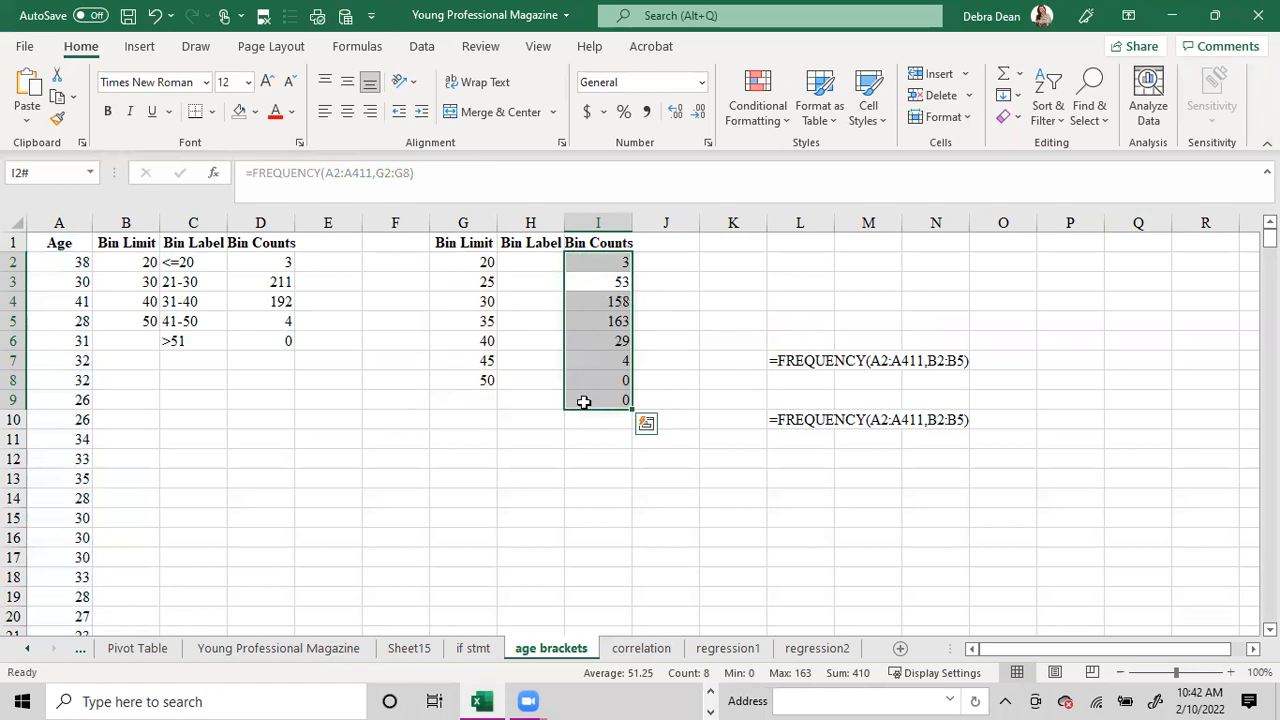
Enter the first bin label, <=20, in H2 beside the bin limit 20.
left_click(526, 261)
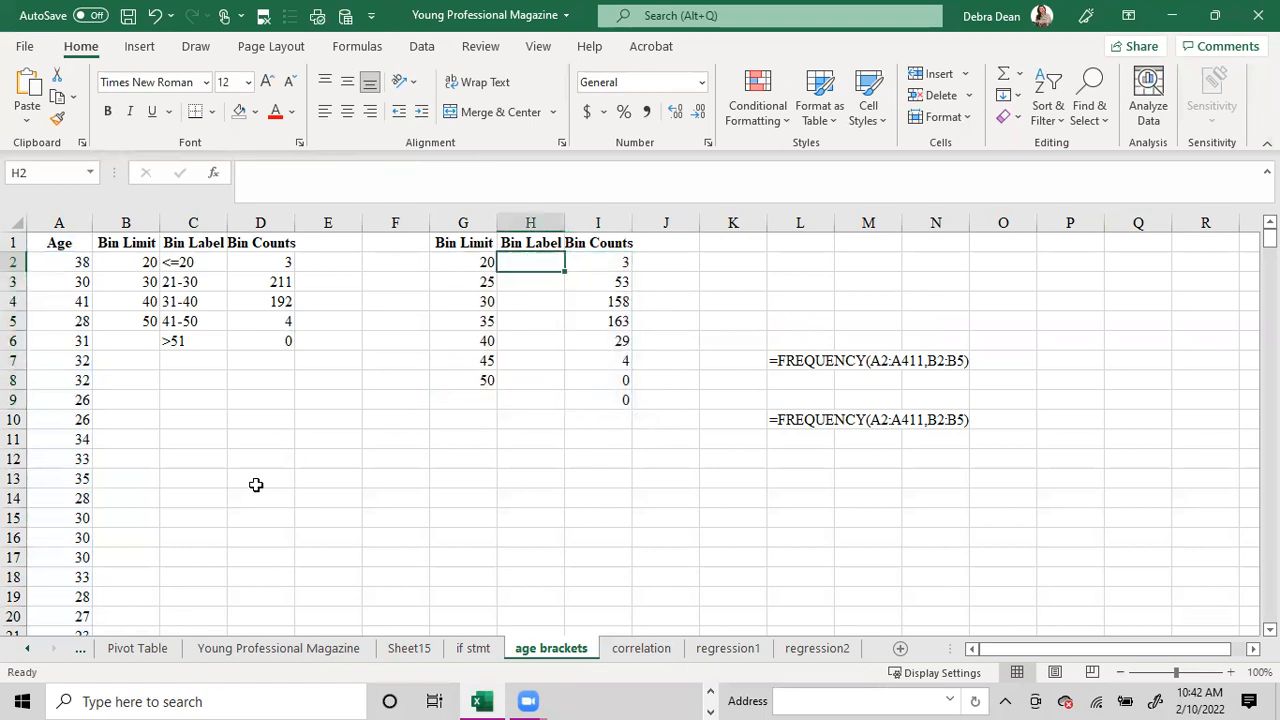
type("<")
key("BackSpace")
type("=")
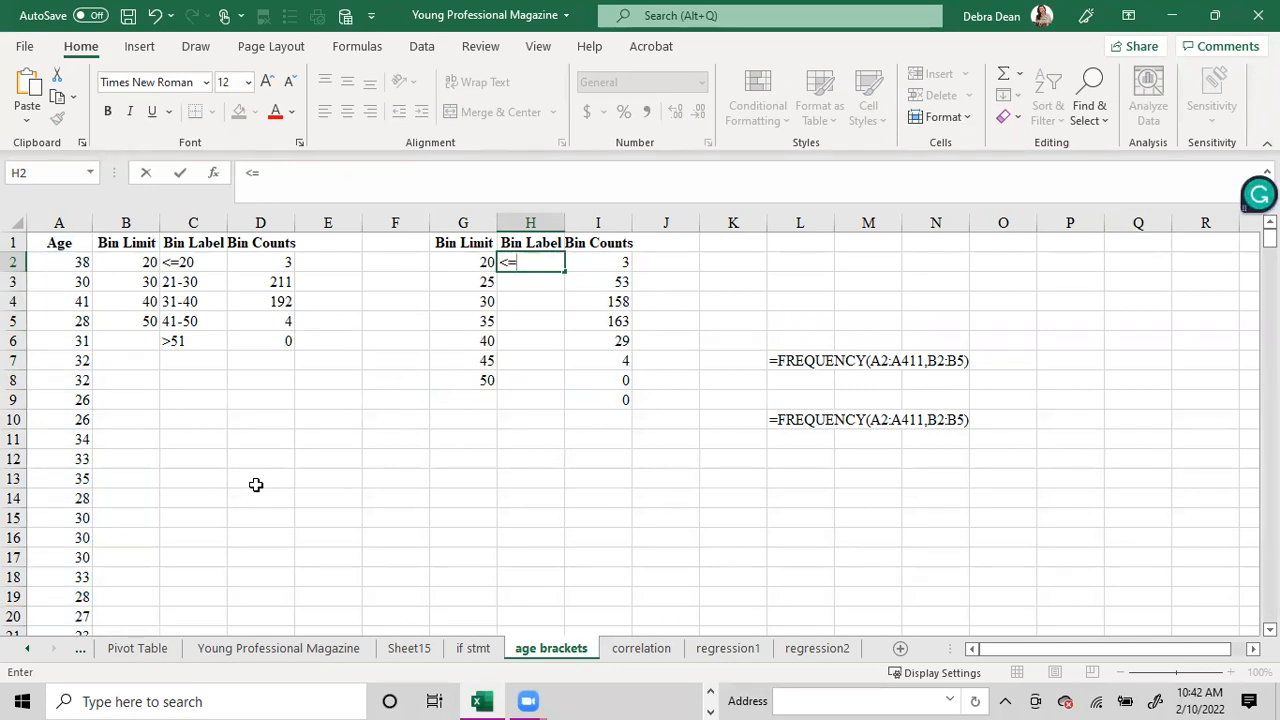
key("BackSpace")
key("BackSpace")
type(">")
key("BackSpace")
type("=20")
key("Return")
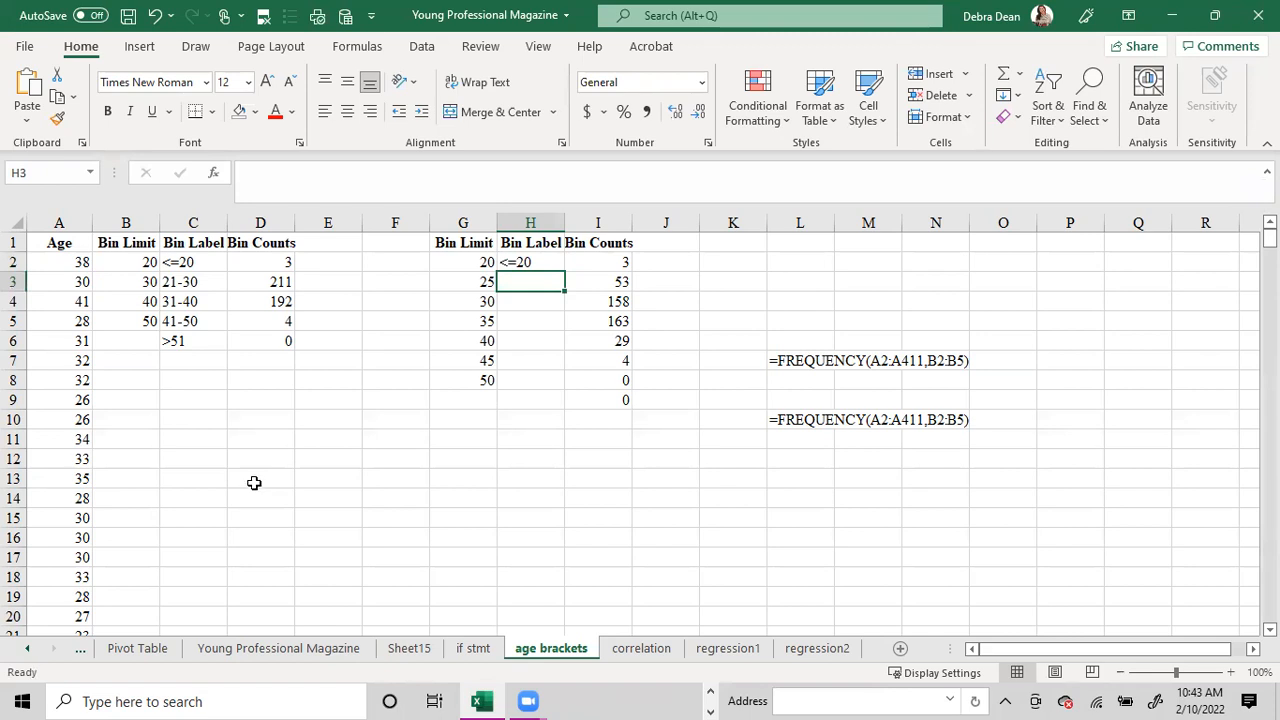
Enter the bin labels 21-25, 26-30, 31-35 and 36-40 in H3 through H6.
type("21-25")
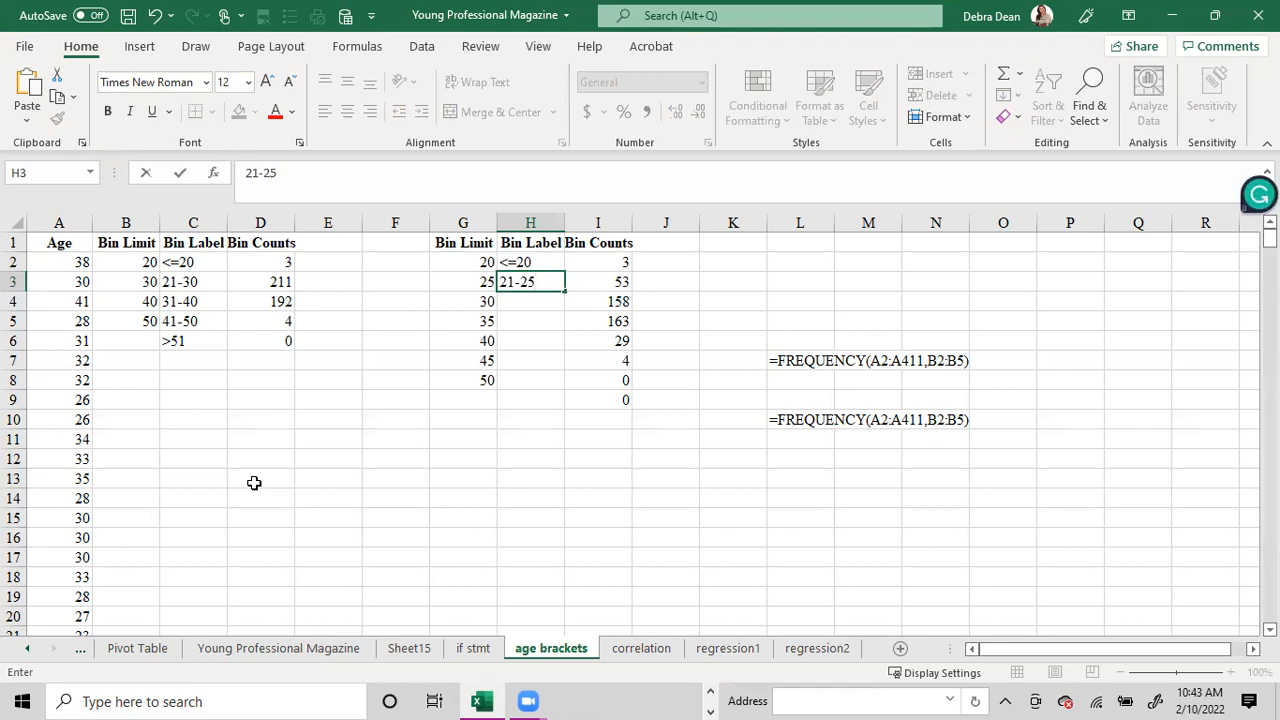
key("Return")
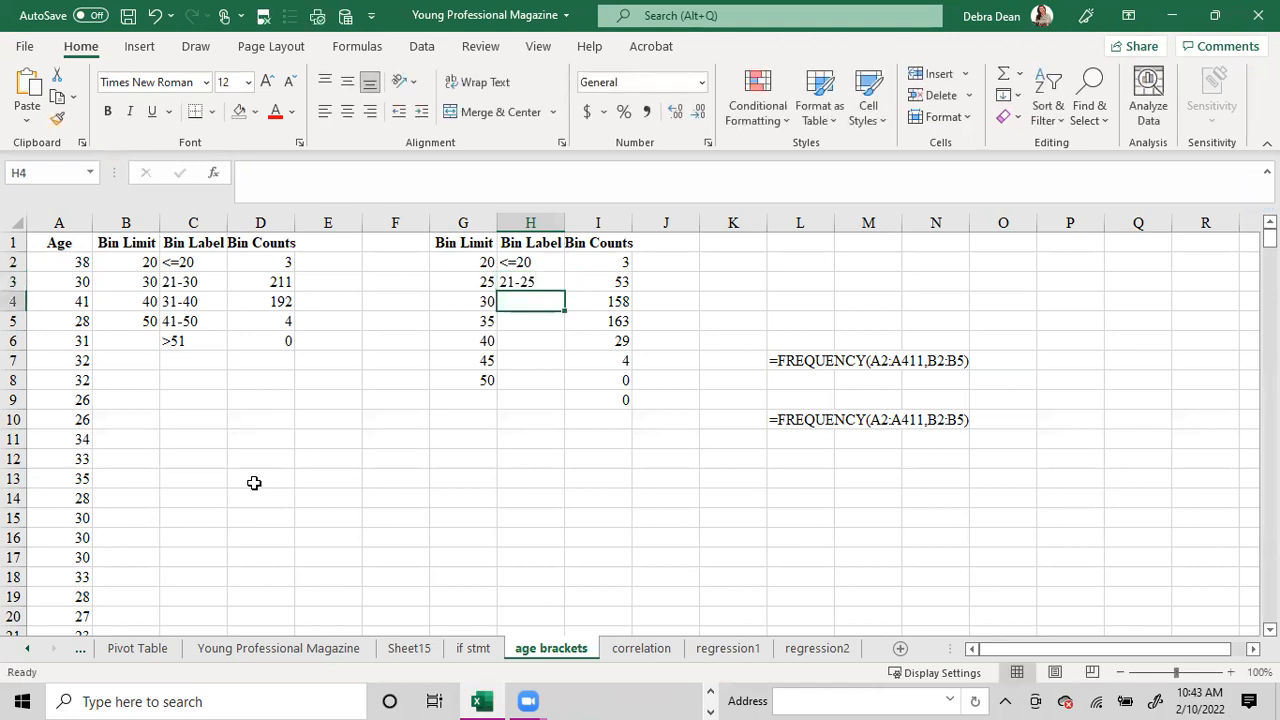
type("26-30")
key("Return")
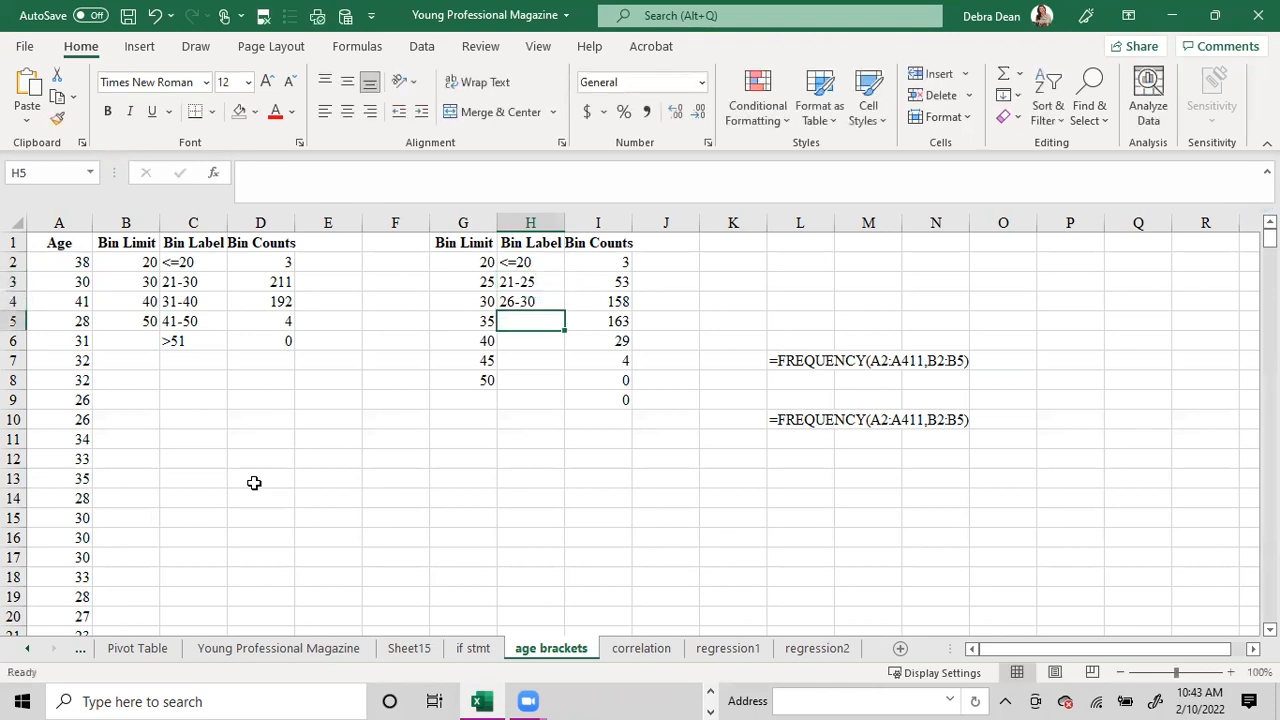
type("31-35")
key("Return")
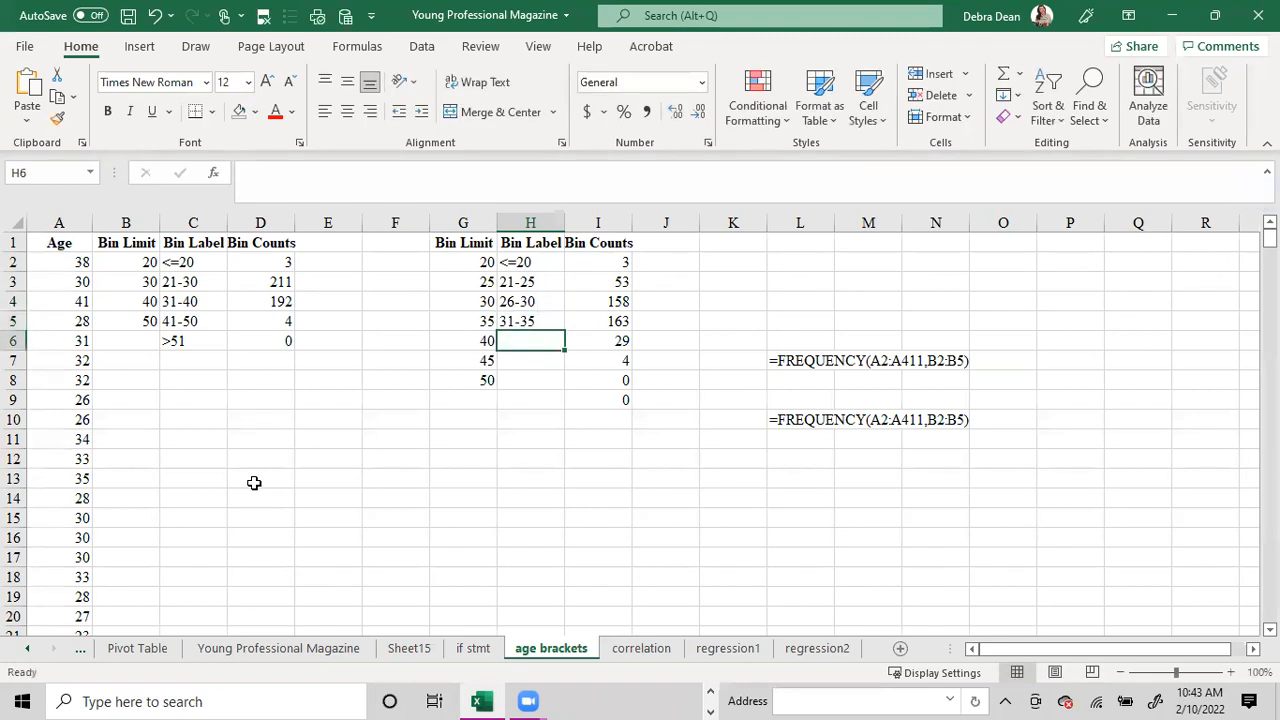
type("36-")
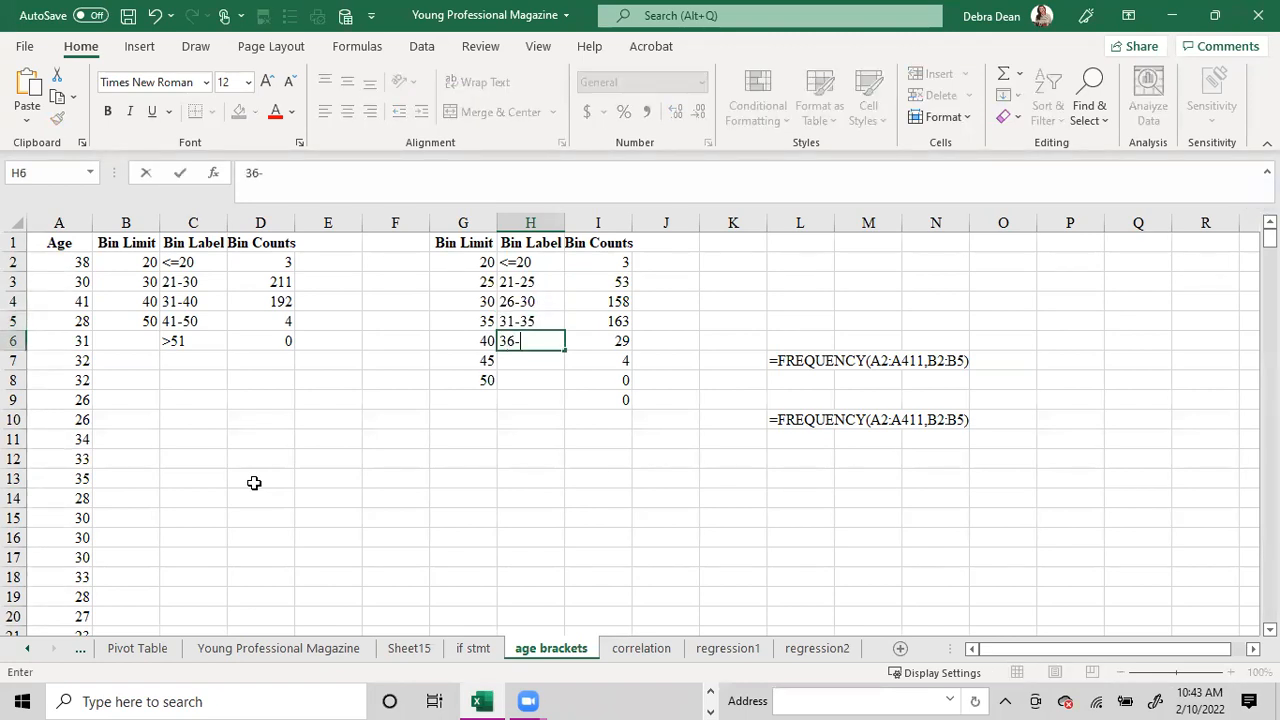
type("40")
key("Return")
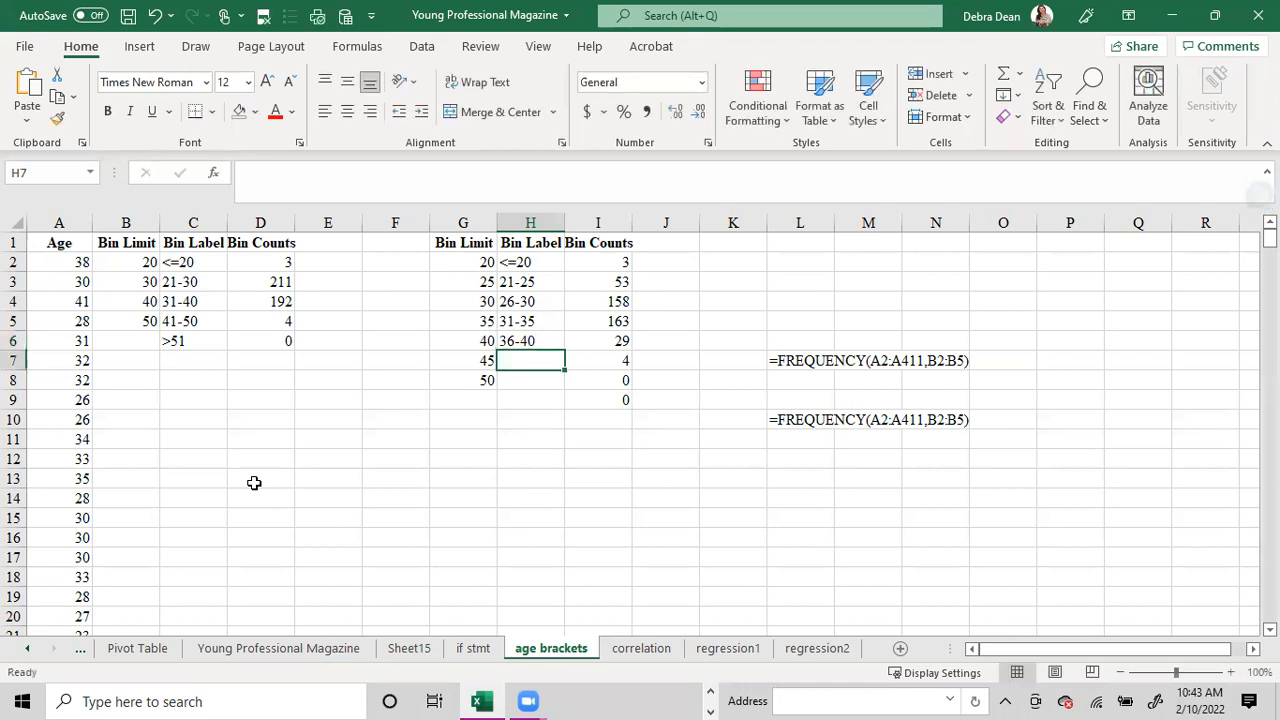
Enter the bin labels 41-45, 46-50 and >51 in H7 through H9, and select the five-year labels H3:H8.
type("41-")
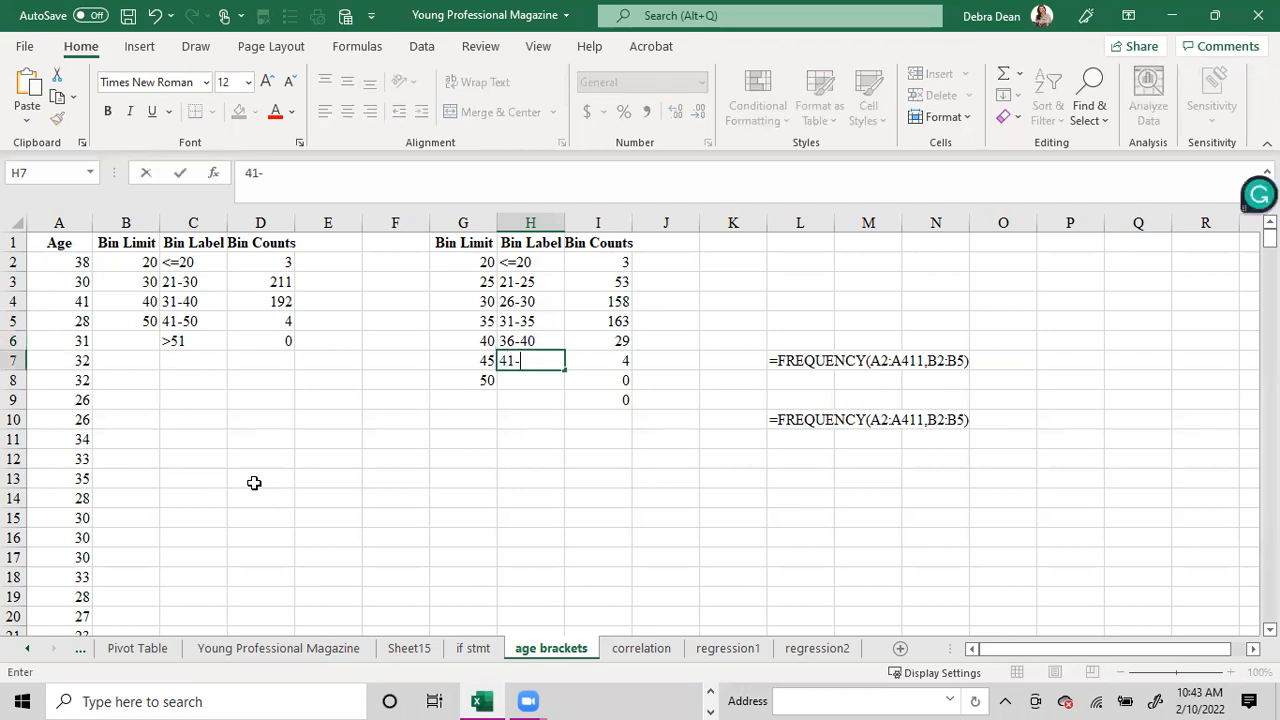
type("45")
key("Return")
type("46-50")
key("Return")
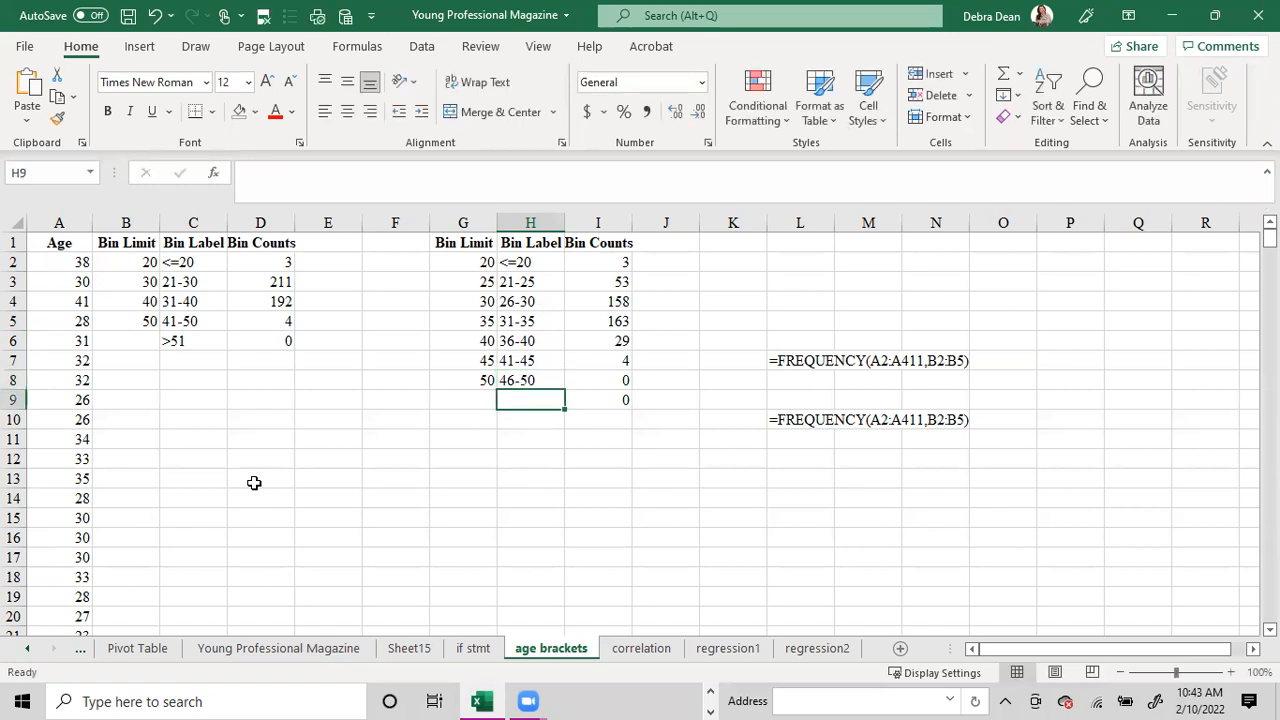
type(">50")
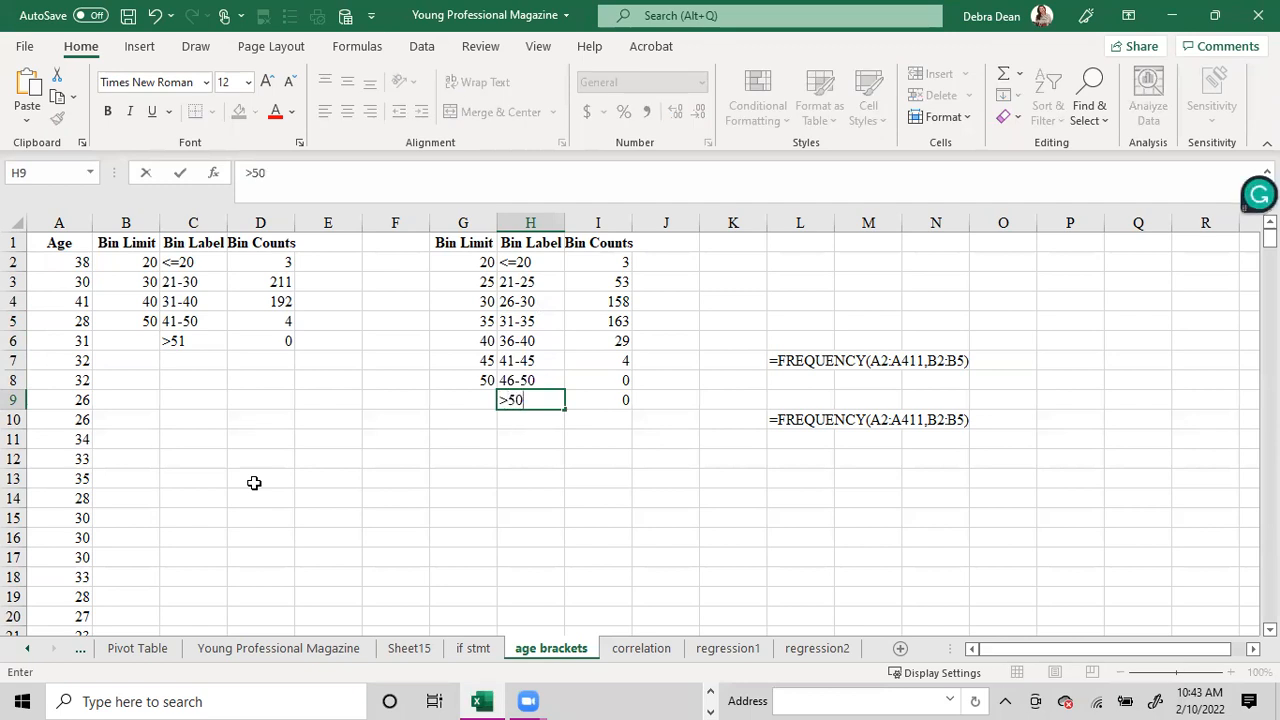
key("BackSpace")
type("1")
key("Return")
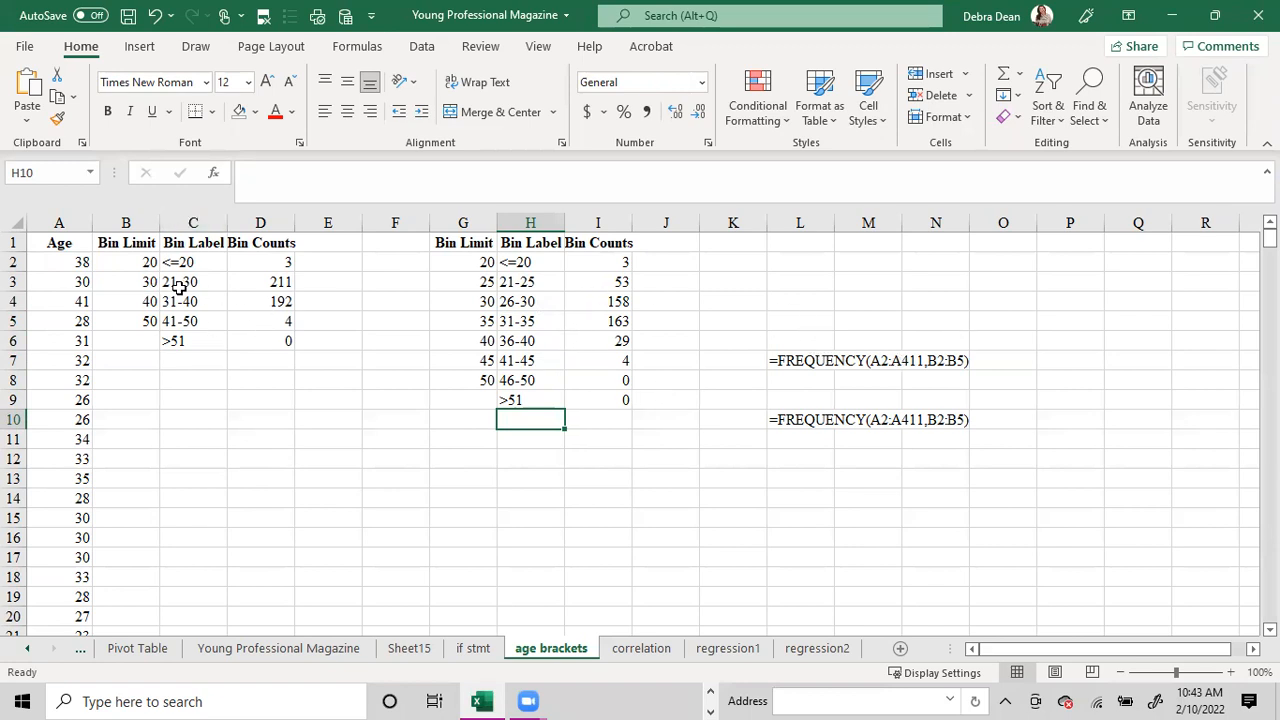
left_click_drag(176, 283, 178, 328)
left_click_drag(528, 283, 528, 382)
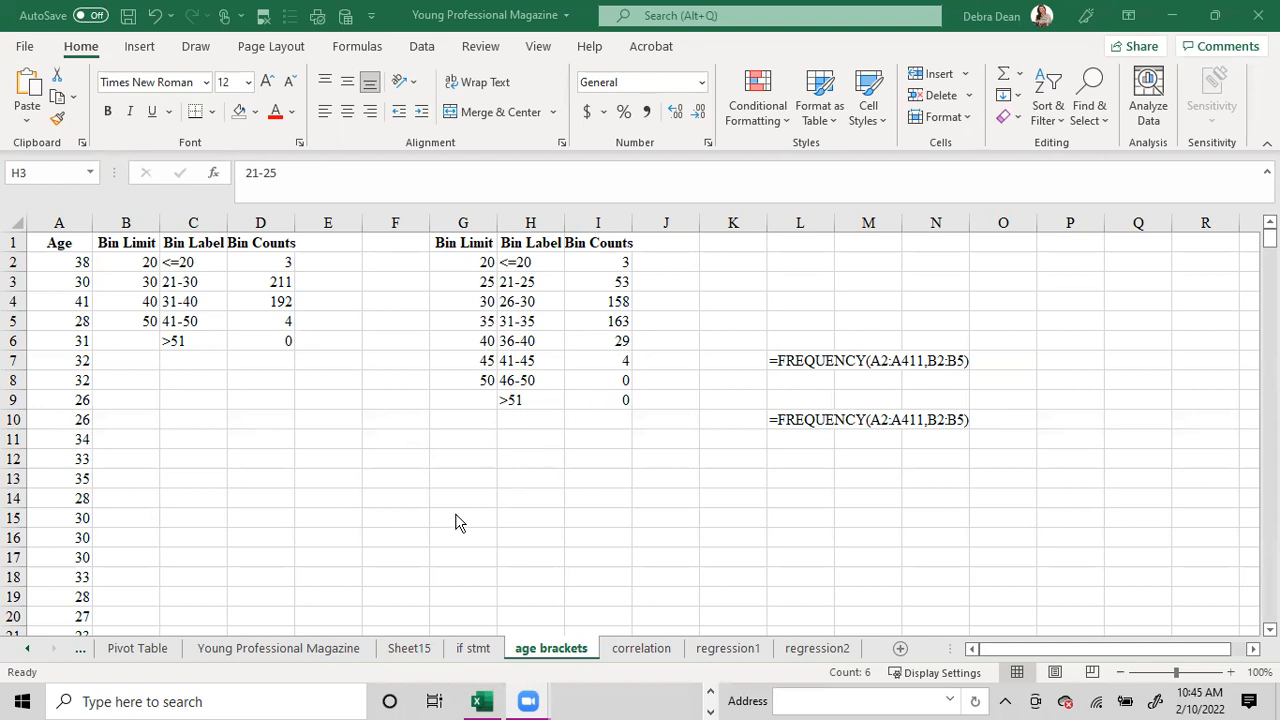
Filter the Have Children column on the Young Professional Magazine sheet to show only Yes.
left_click(305, 650)
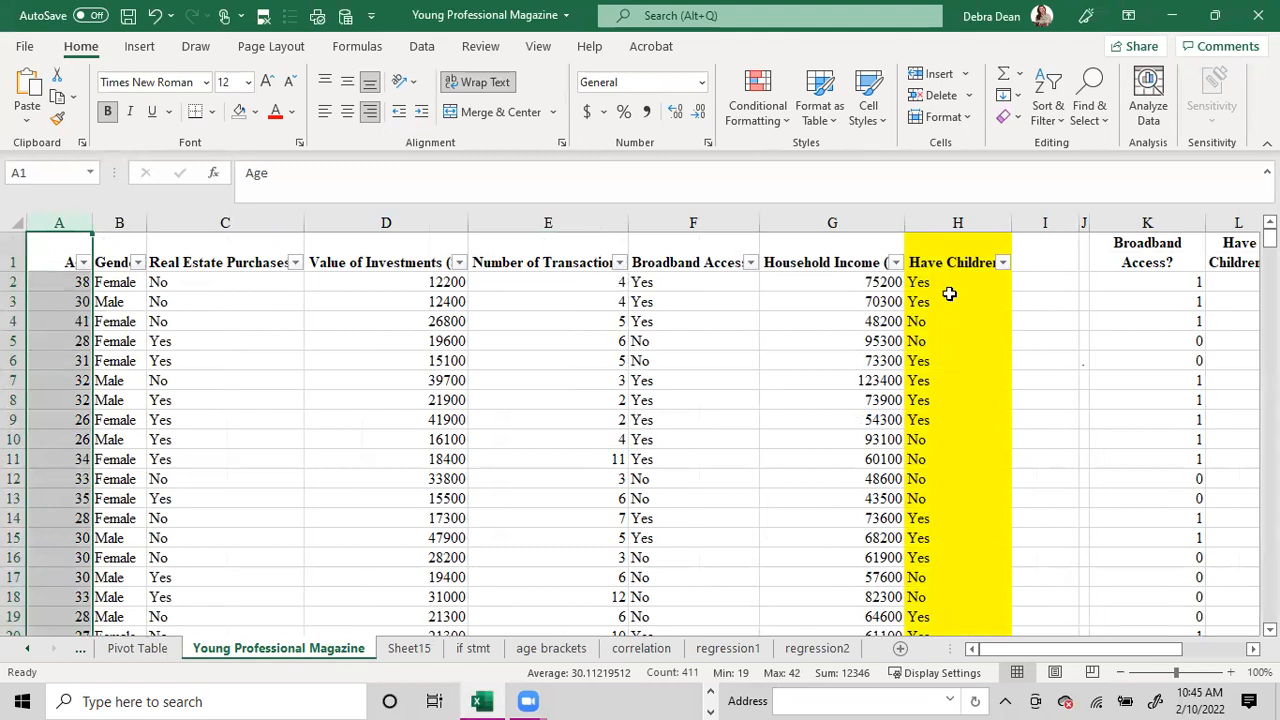
left_click(276, 290)
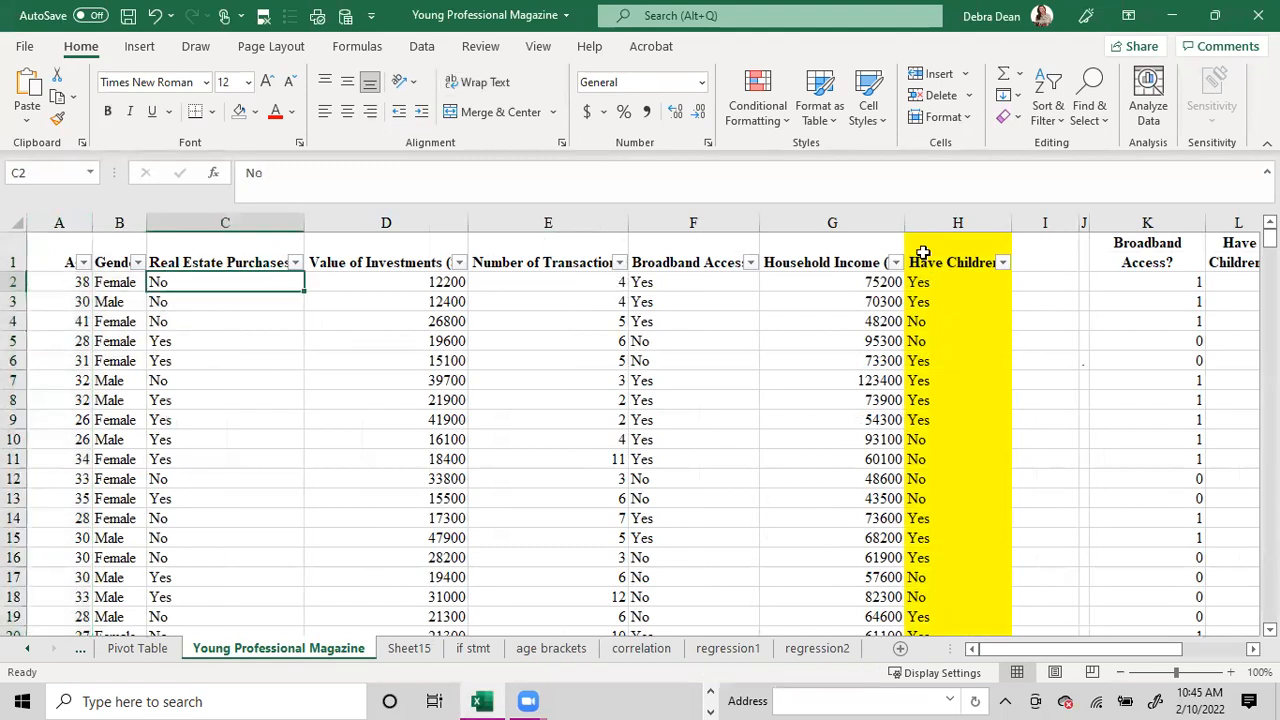
left_click(425, 47)
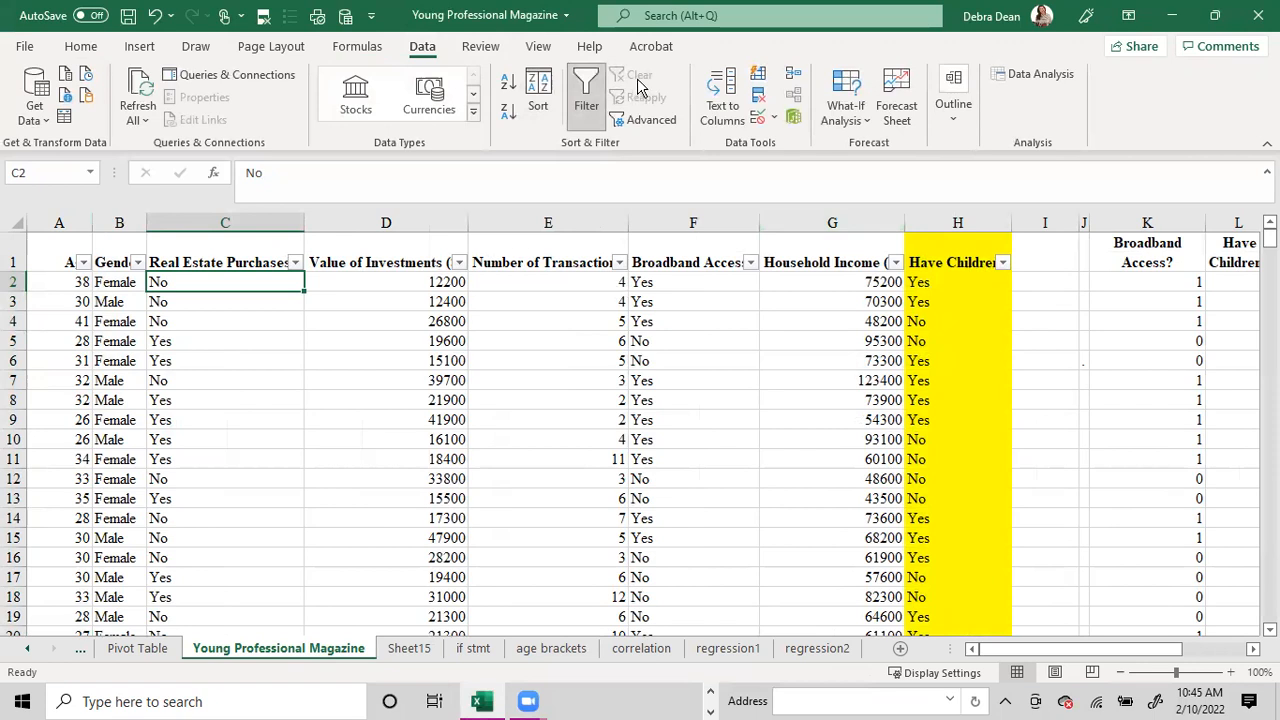
left_click(1002, 262)
left_click(822, 468)
left_click(816, 502)
left_click(874, 641)
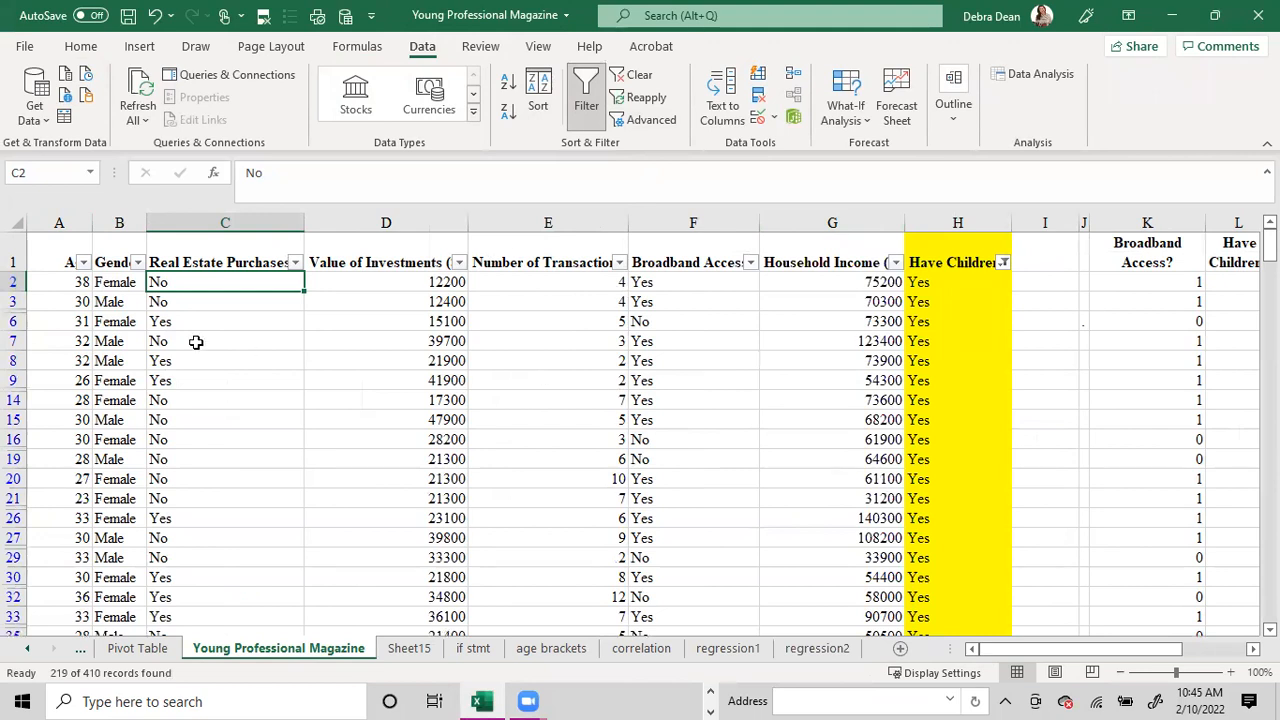
Filter the Age column to ages between 26 and 35 inclusive.
left_click(85, 264)
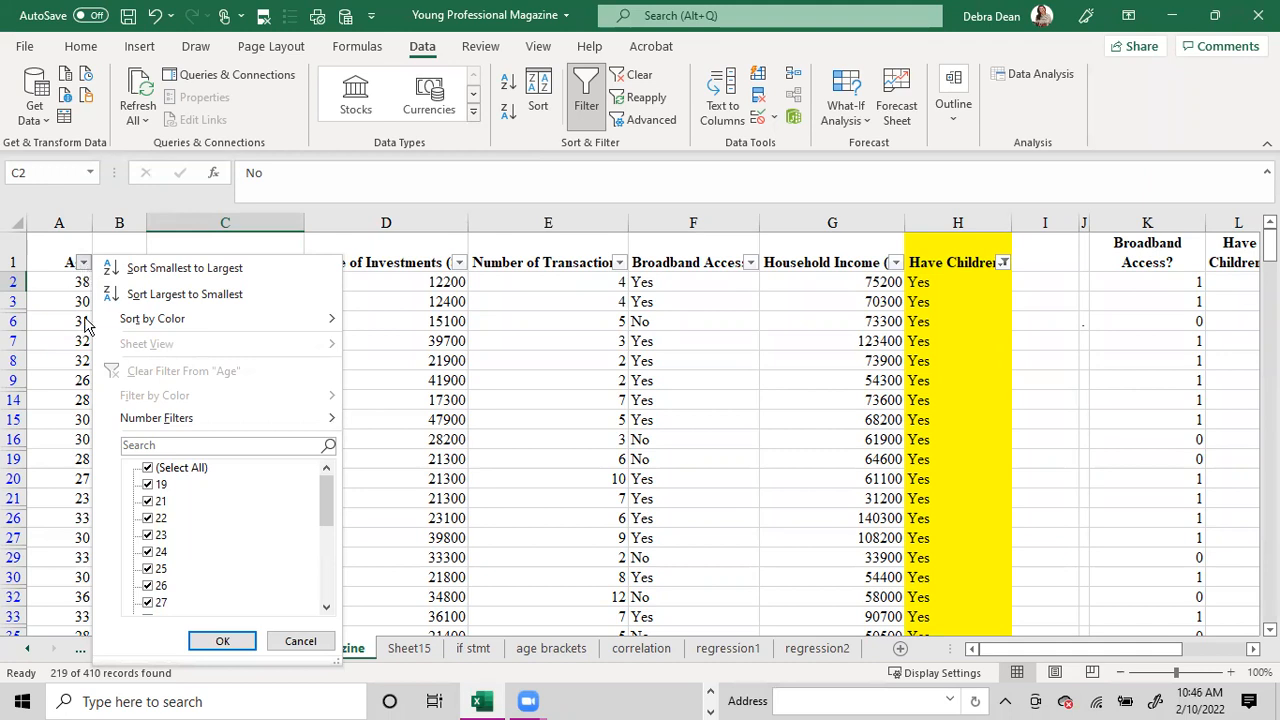
mouse_move(270, 428)
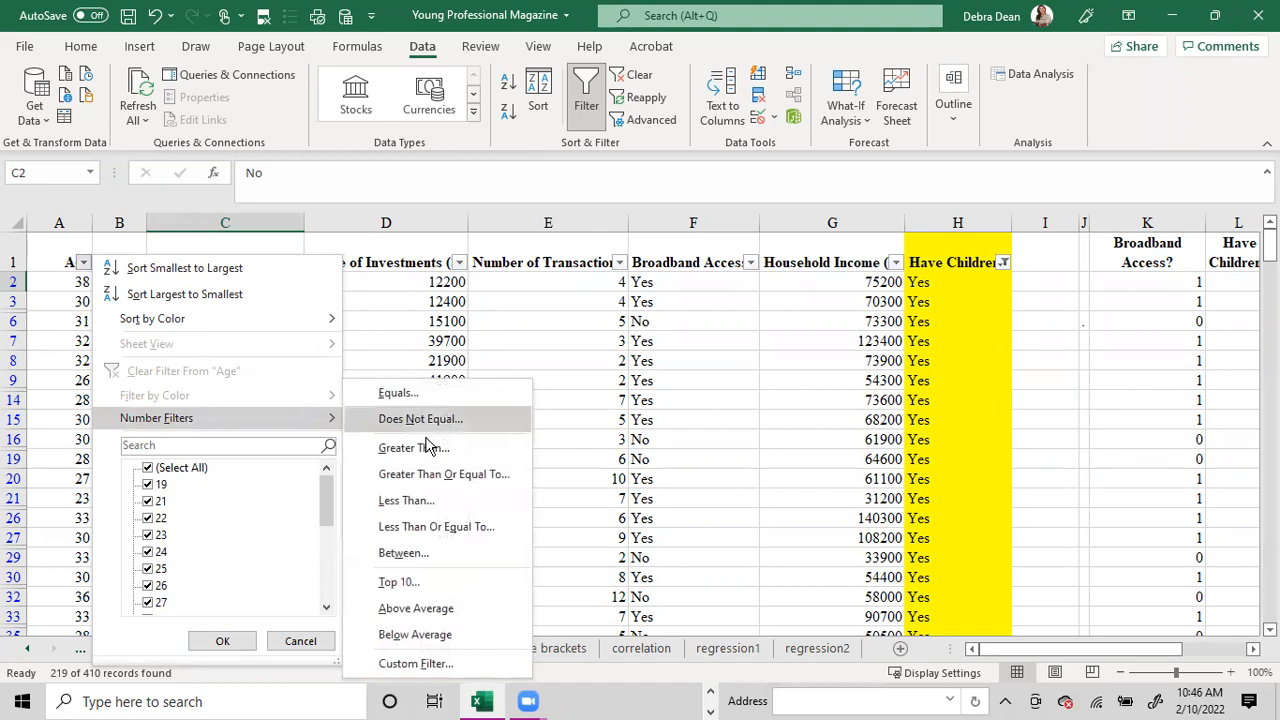
left_click(405, 555)
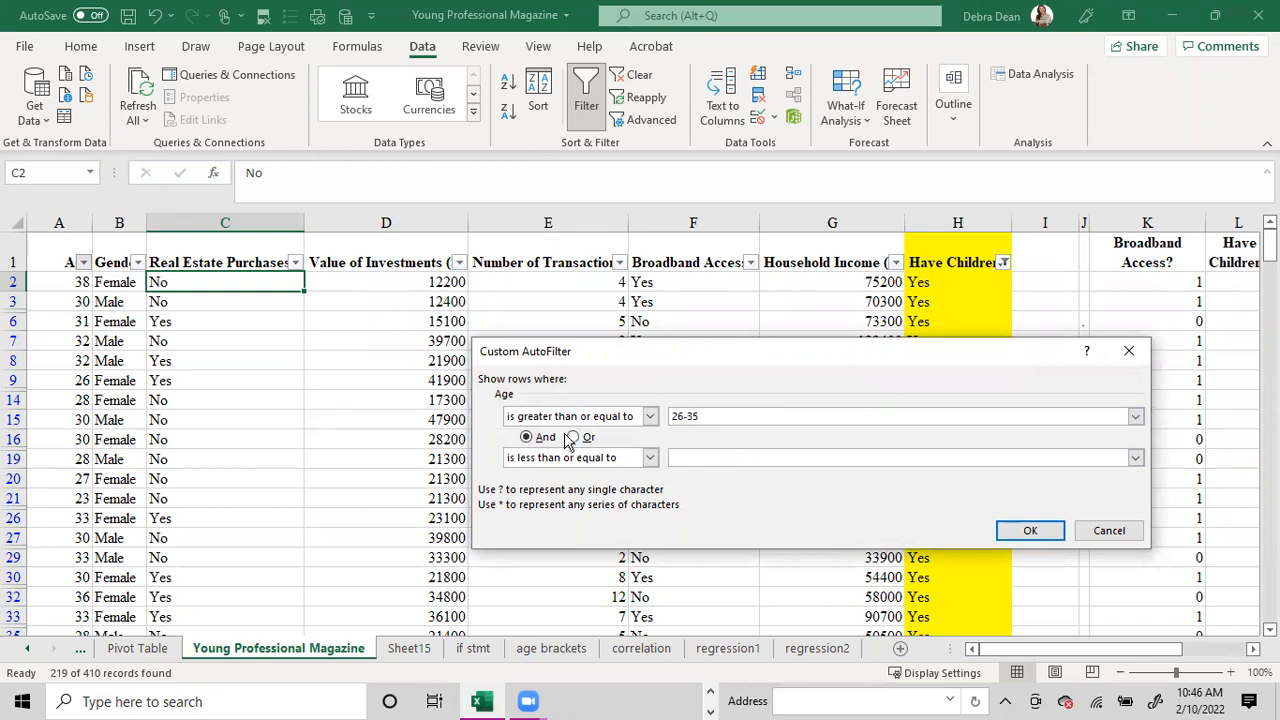
left_click_drag(707, 418, 656, 420)
type("26")
left_click(699, 457)
type("35")
left_click(1030, 530)
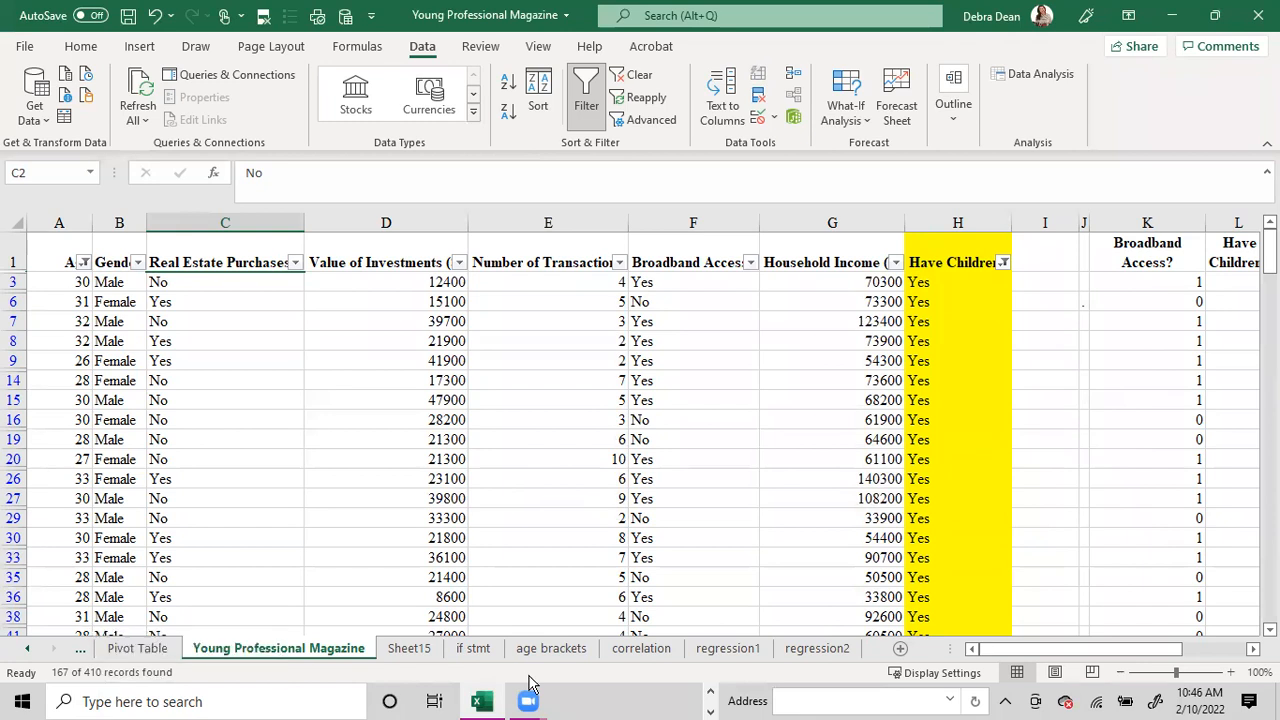
Add an "ages 26-35" row below the female row on Sheet15, with 410 in H11 and 167 in I11.
left_click(410, 650)
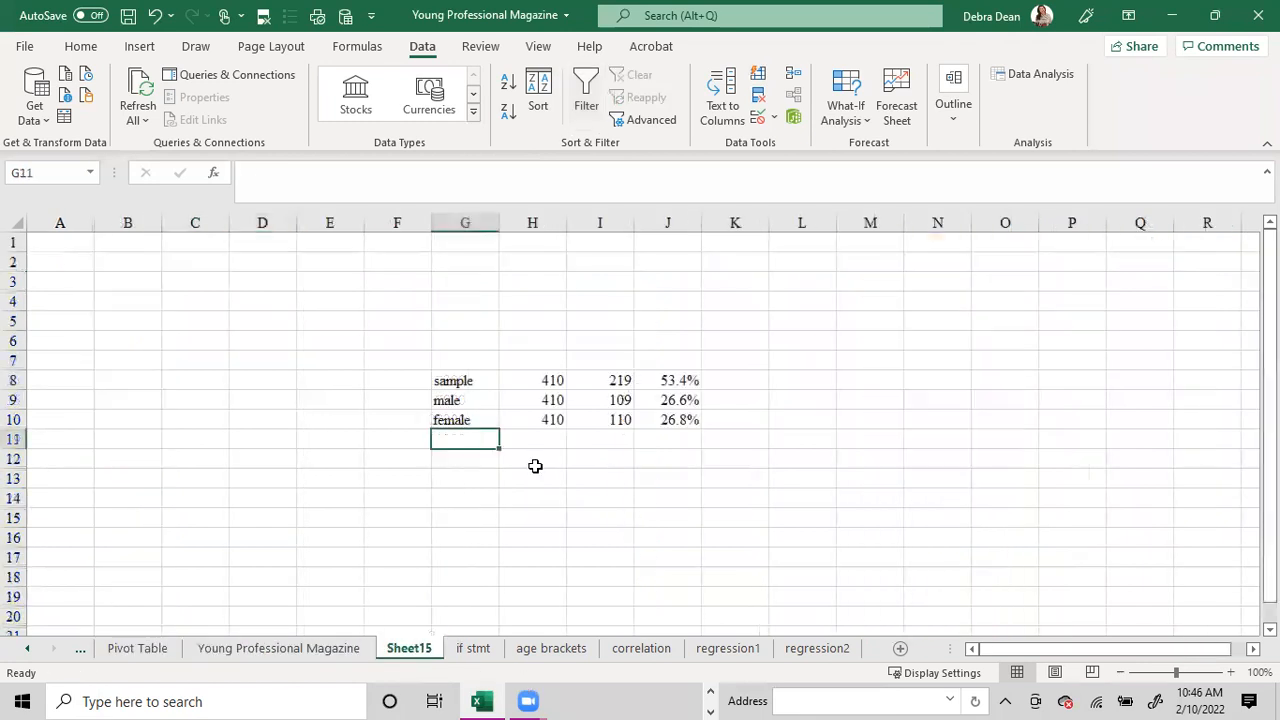
left_click(606, 432)
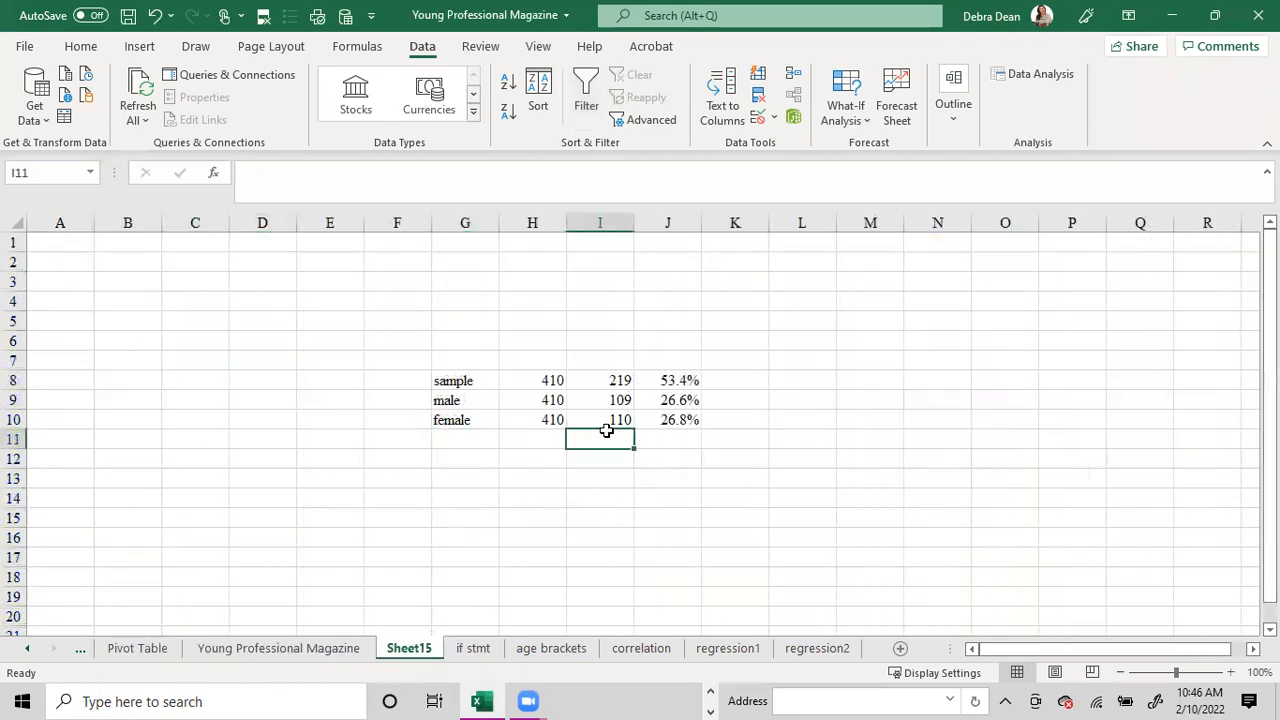
type("167")
key("Left")
type("410")
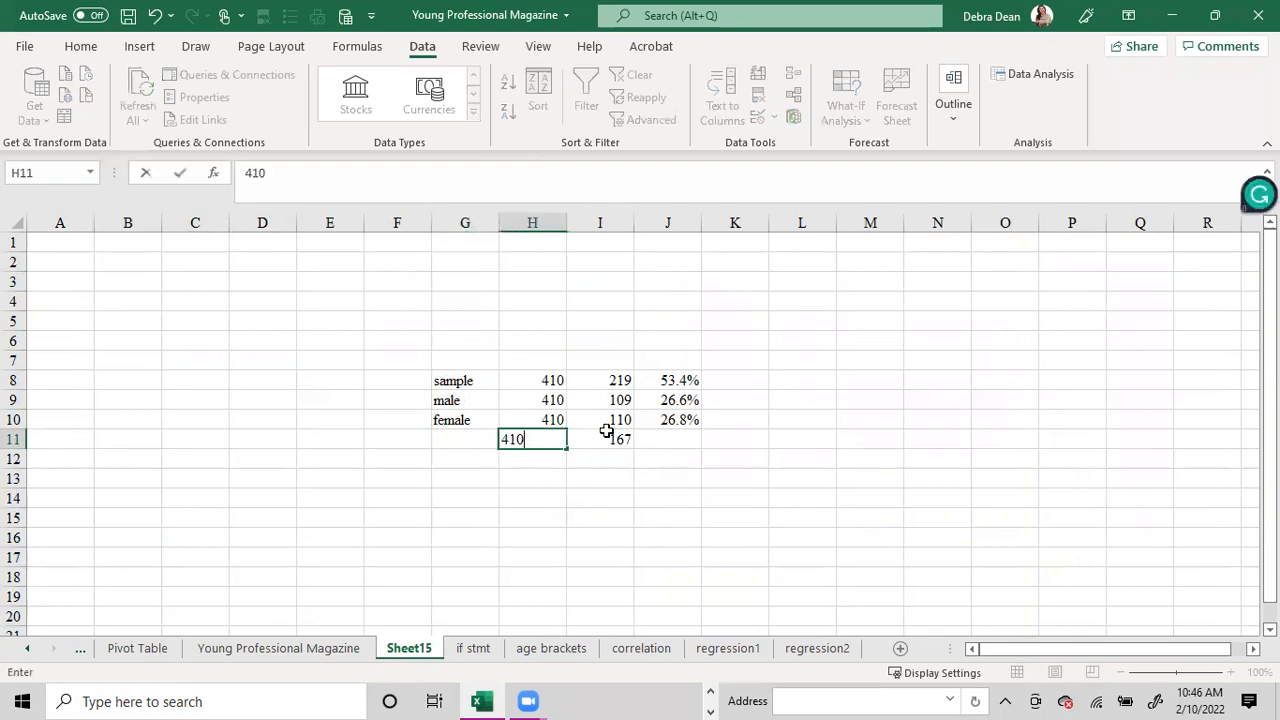
key("Left")
type("ag")
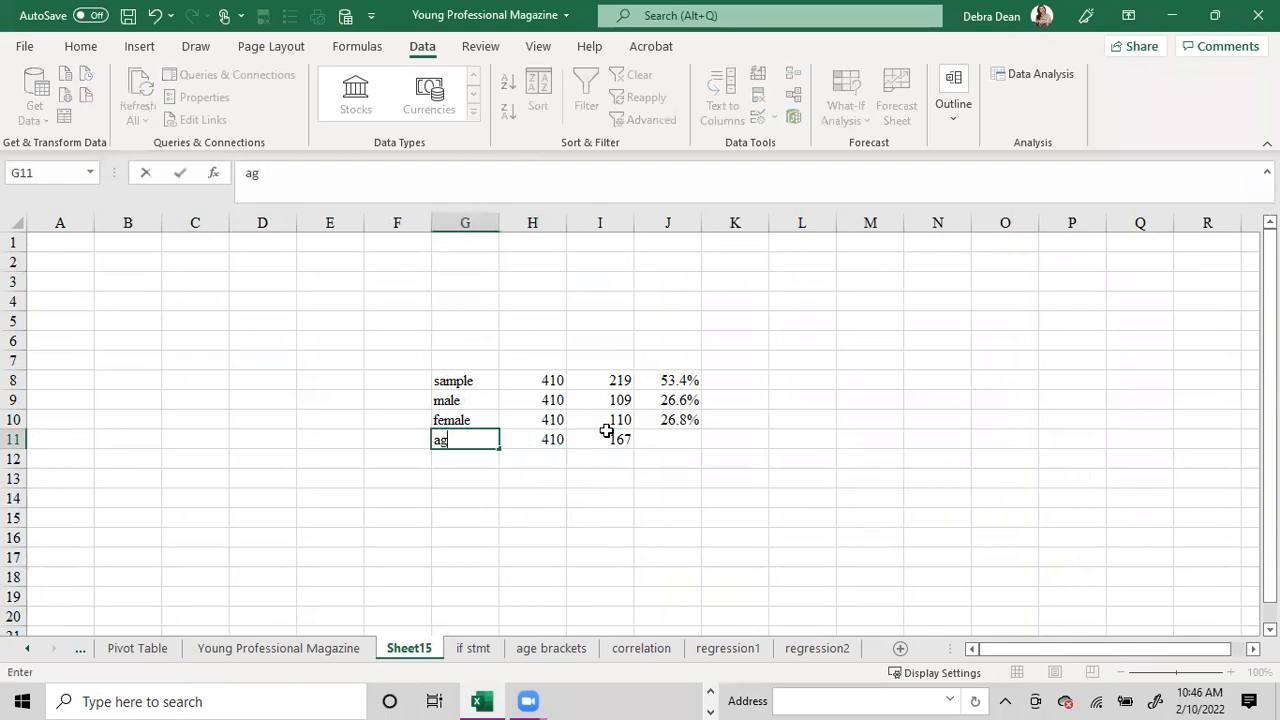
type("es 26-35")
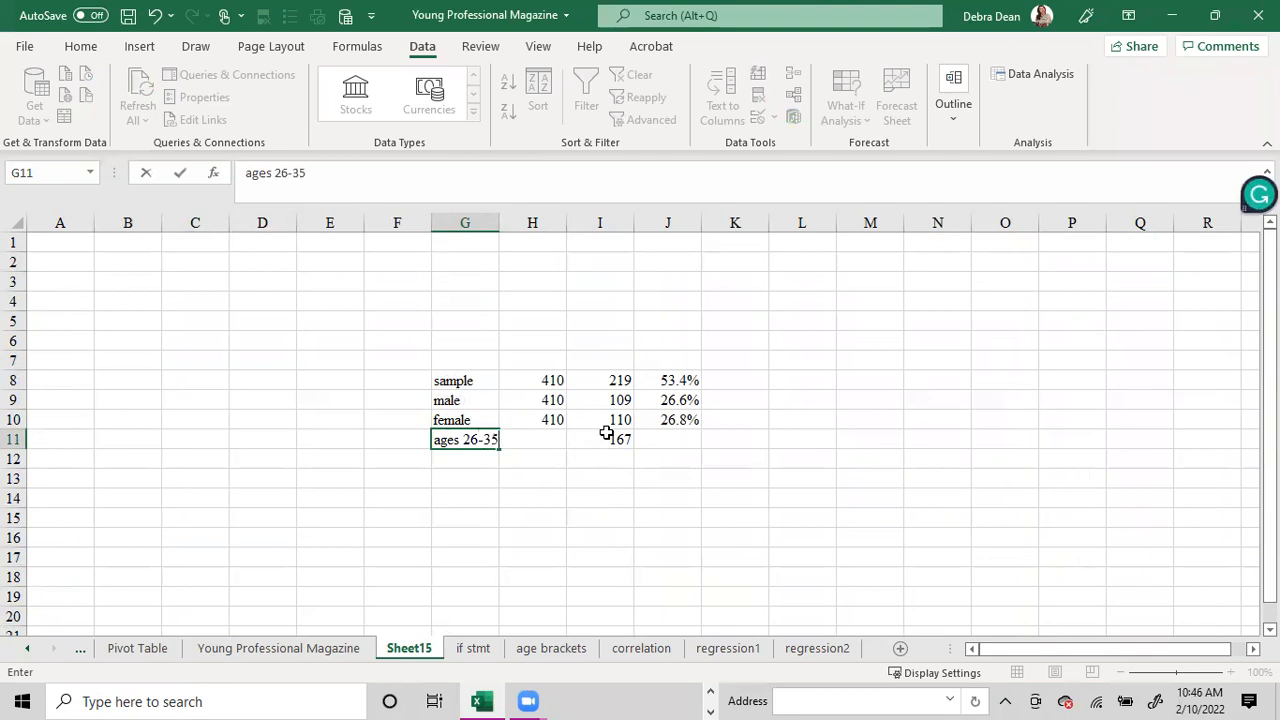
key("Right")
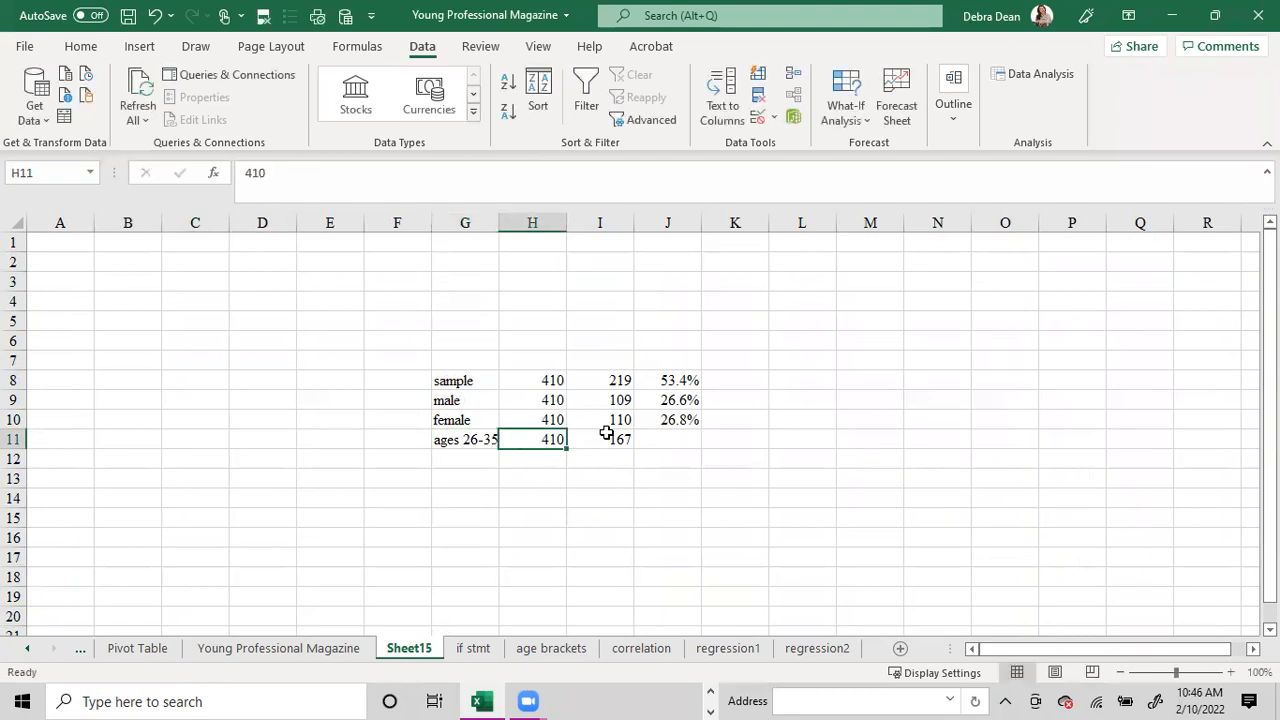
Fill the percentage formula from J10 down into J11 for the ages 26-35 row.
left_click(677, 418)
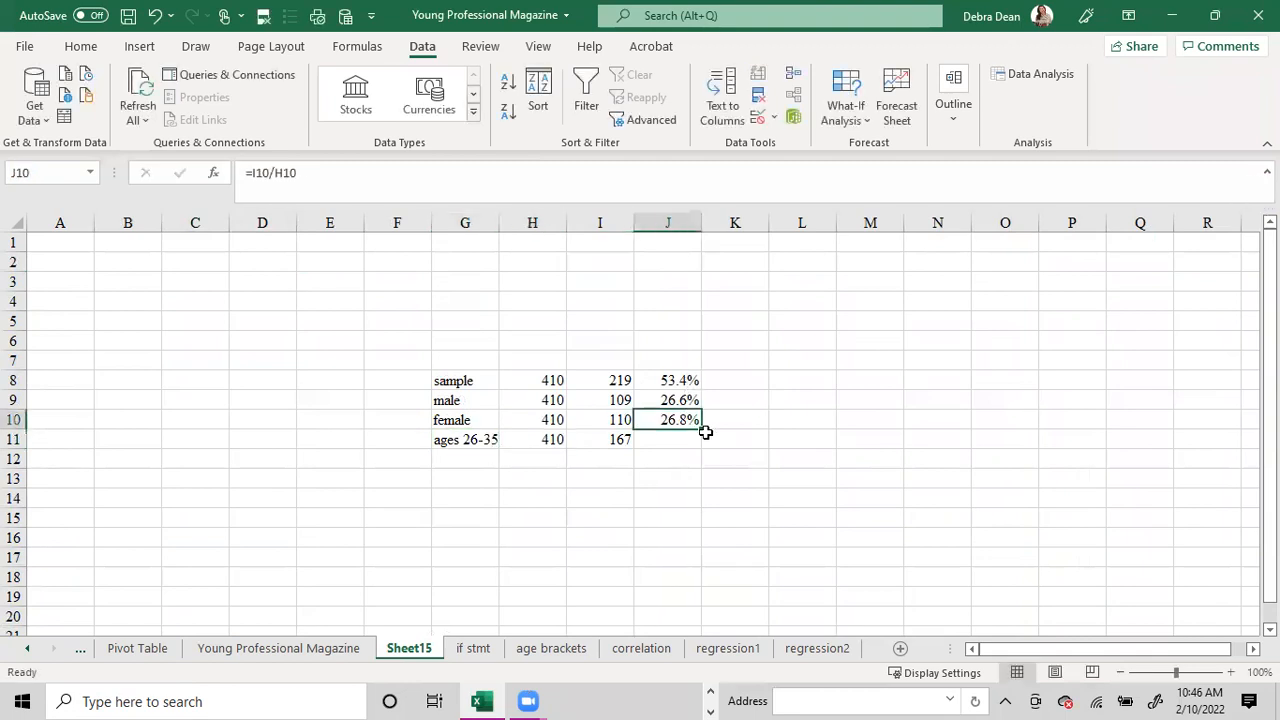
left_click_drag(703, 430, 702, 448)
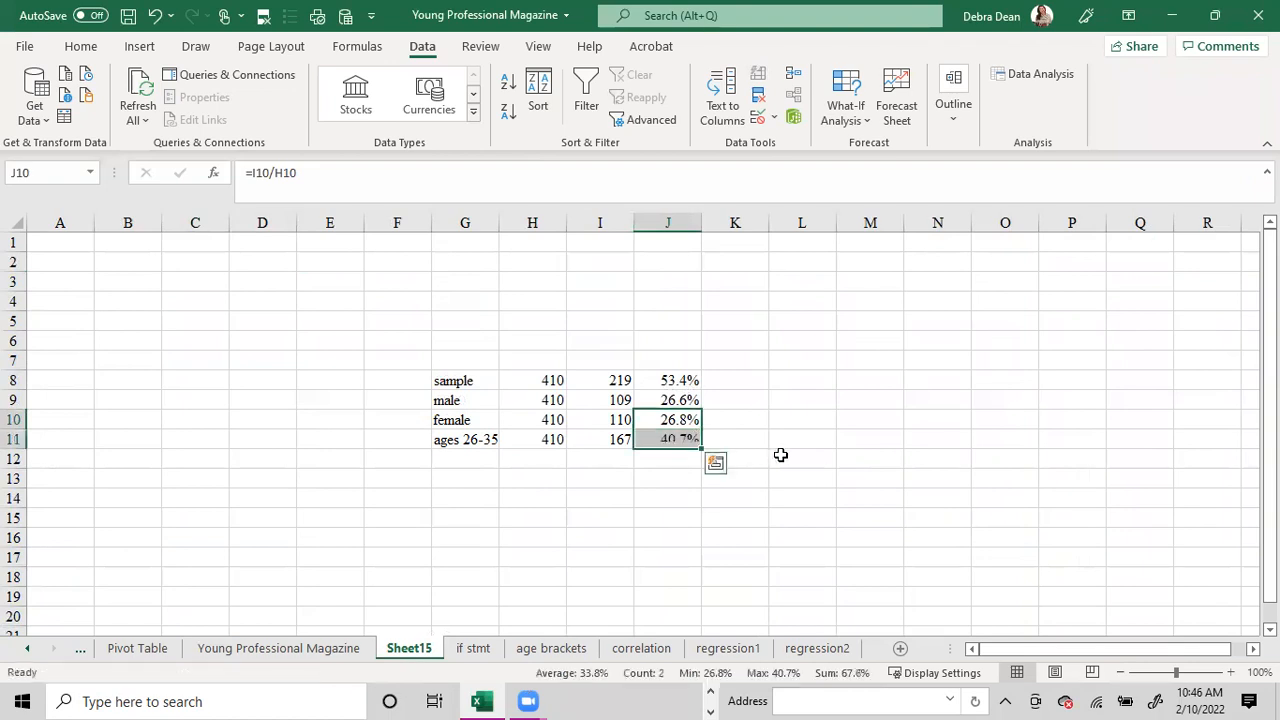
left_click(794, 452)
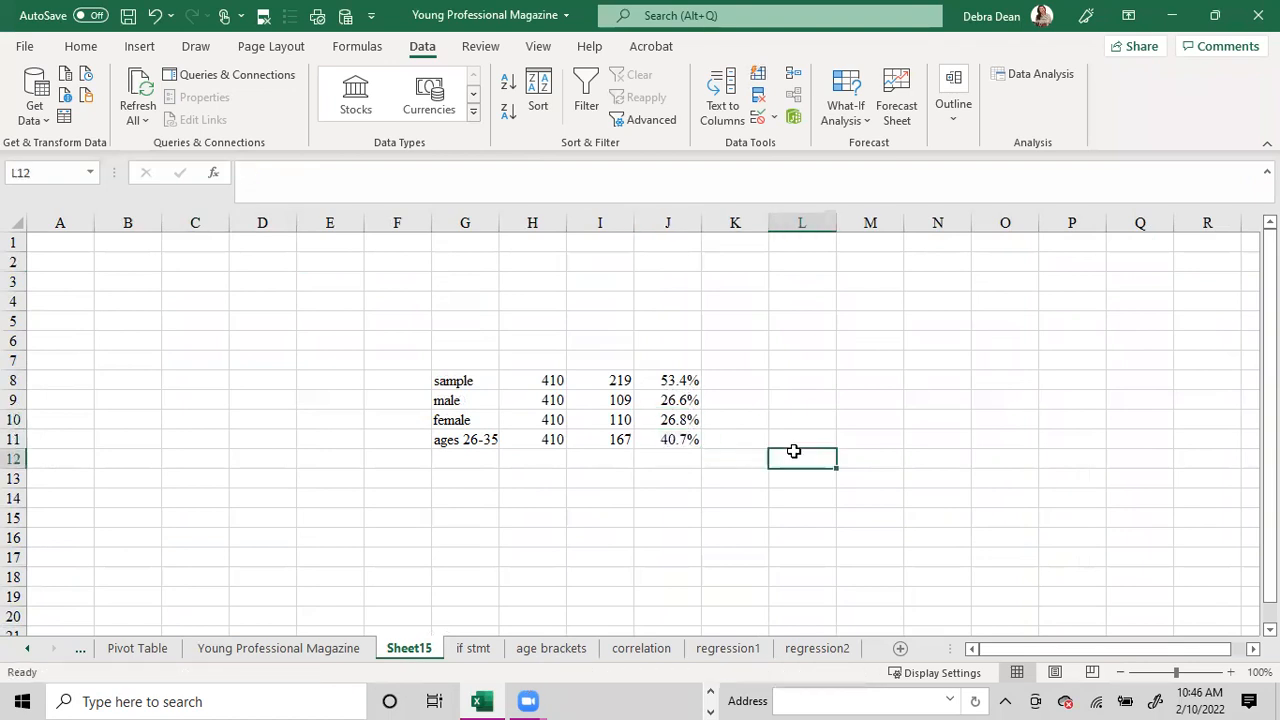
left_click(652, 439)
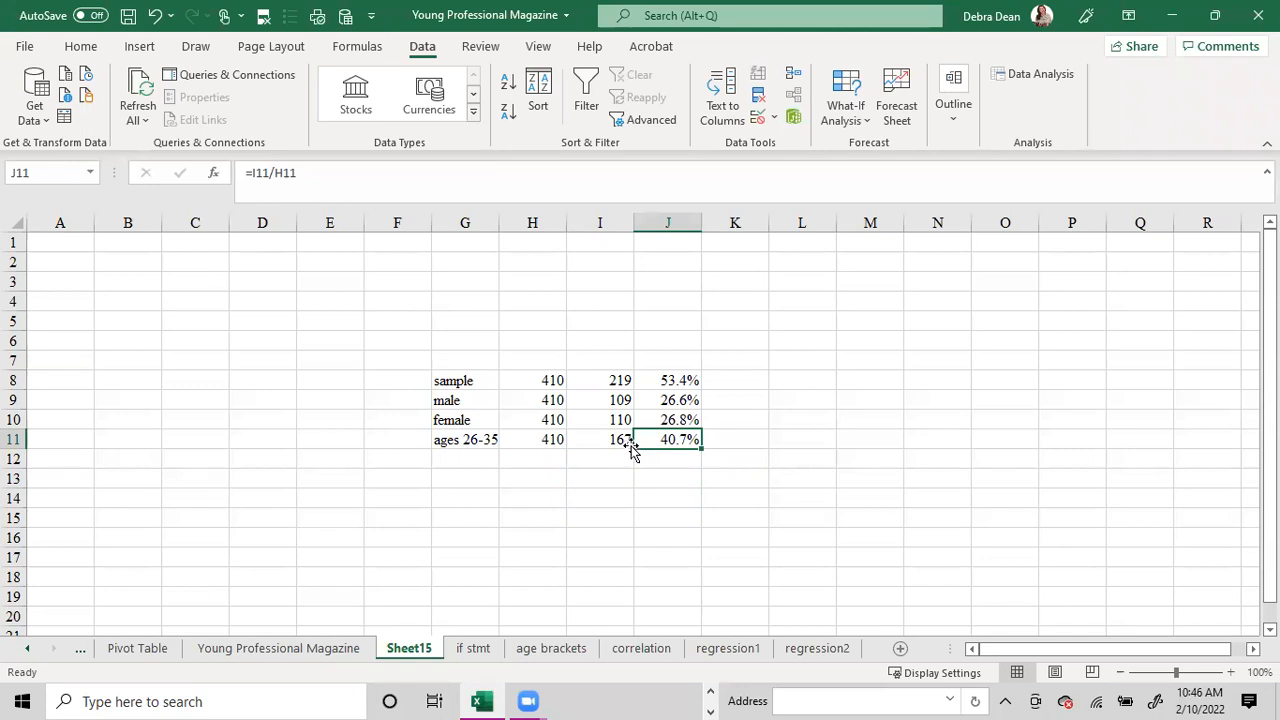
left_click(682, 375)
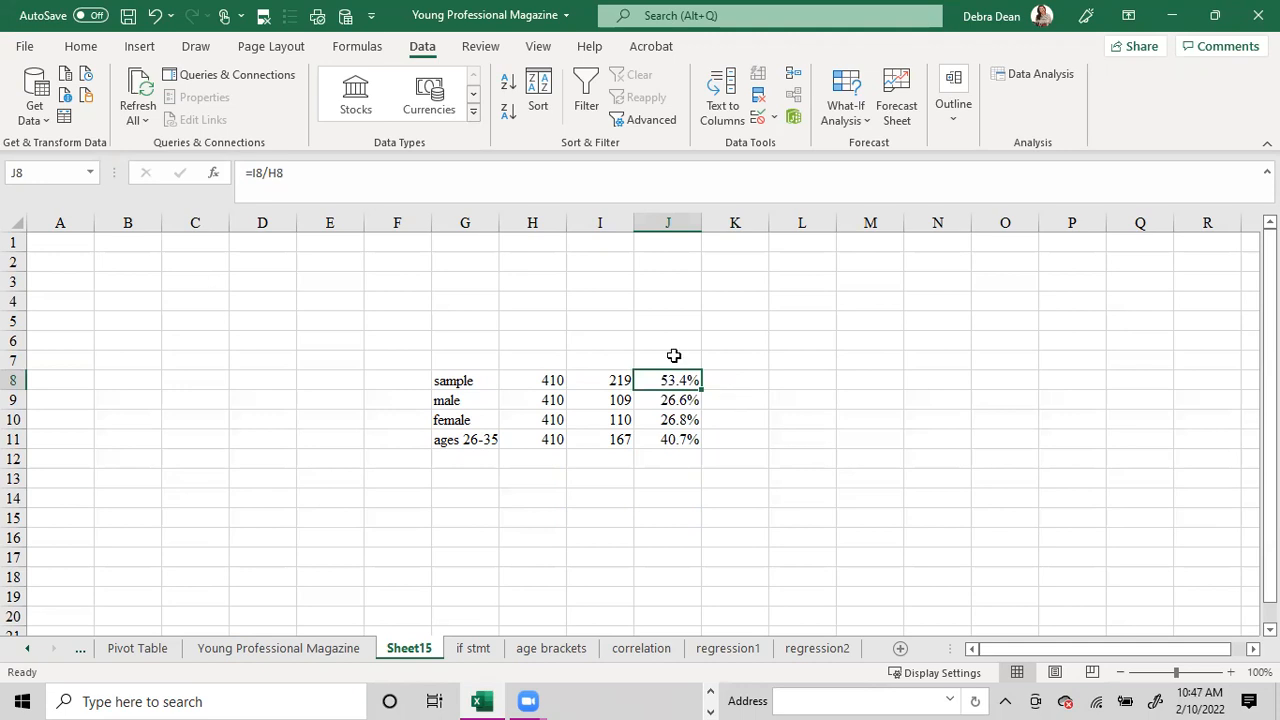
Highlight the 26-30 and 31-35 labels and counts (H4:I5) in yellow on the age brackets sheet.
left_click(563, 648)
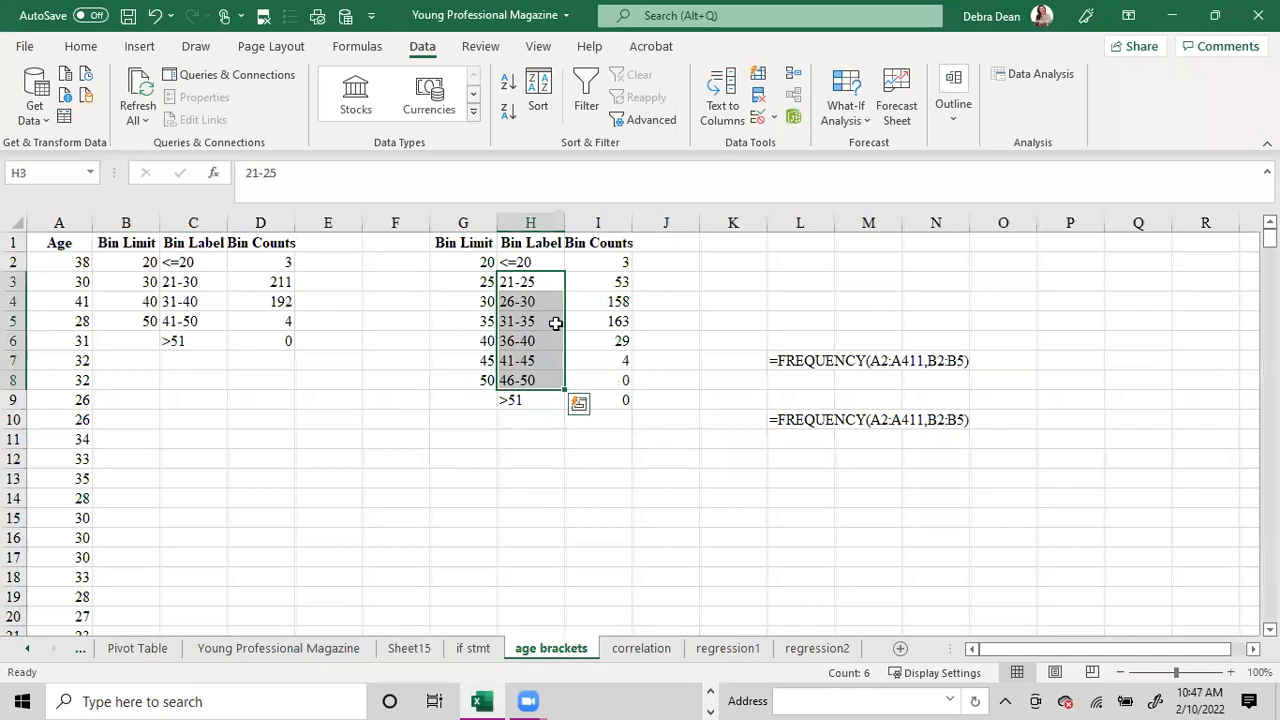
left_click_drag(534, 303, 596, 322)
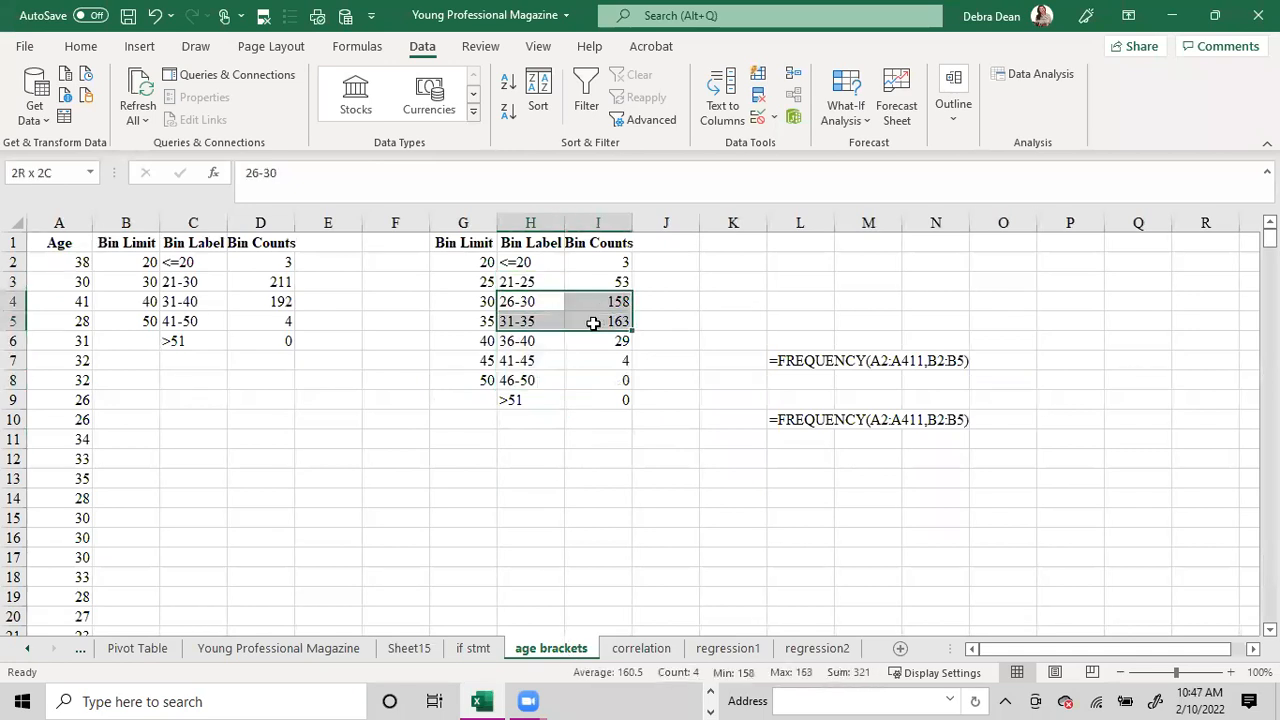
left_click(80, 46)
left_click(254, 112)
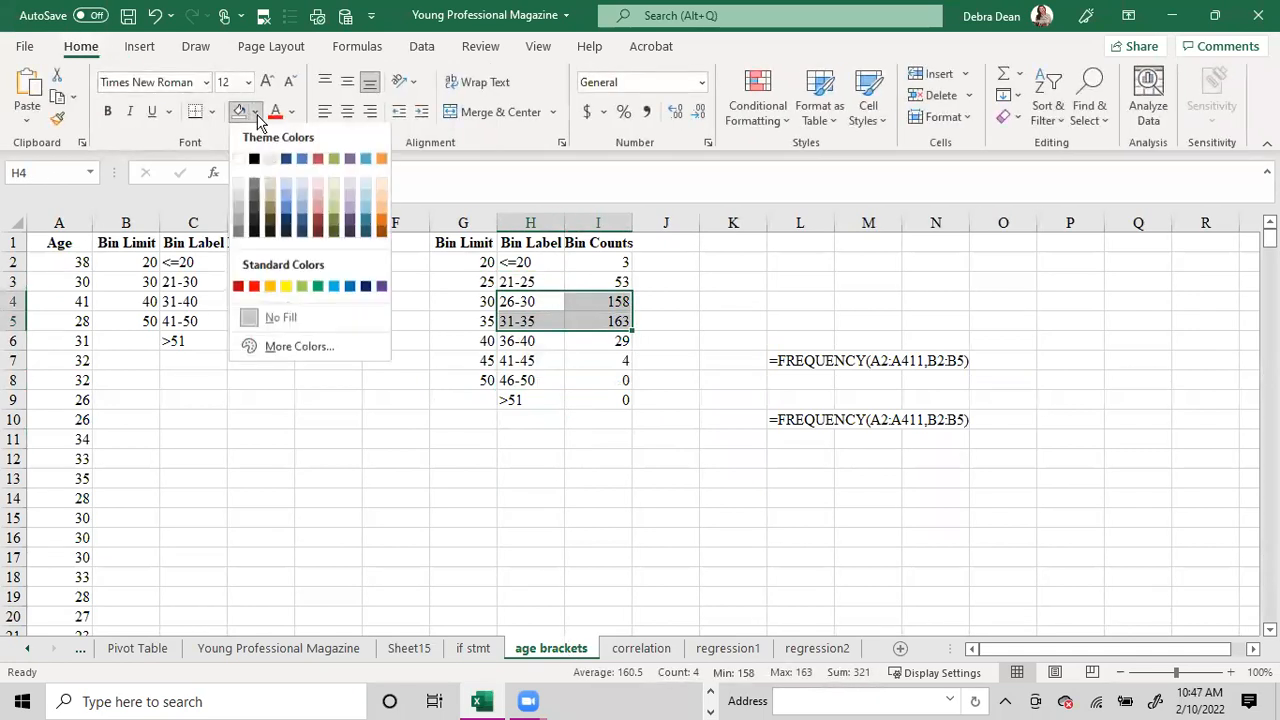
left_click(289, 291)
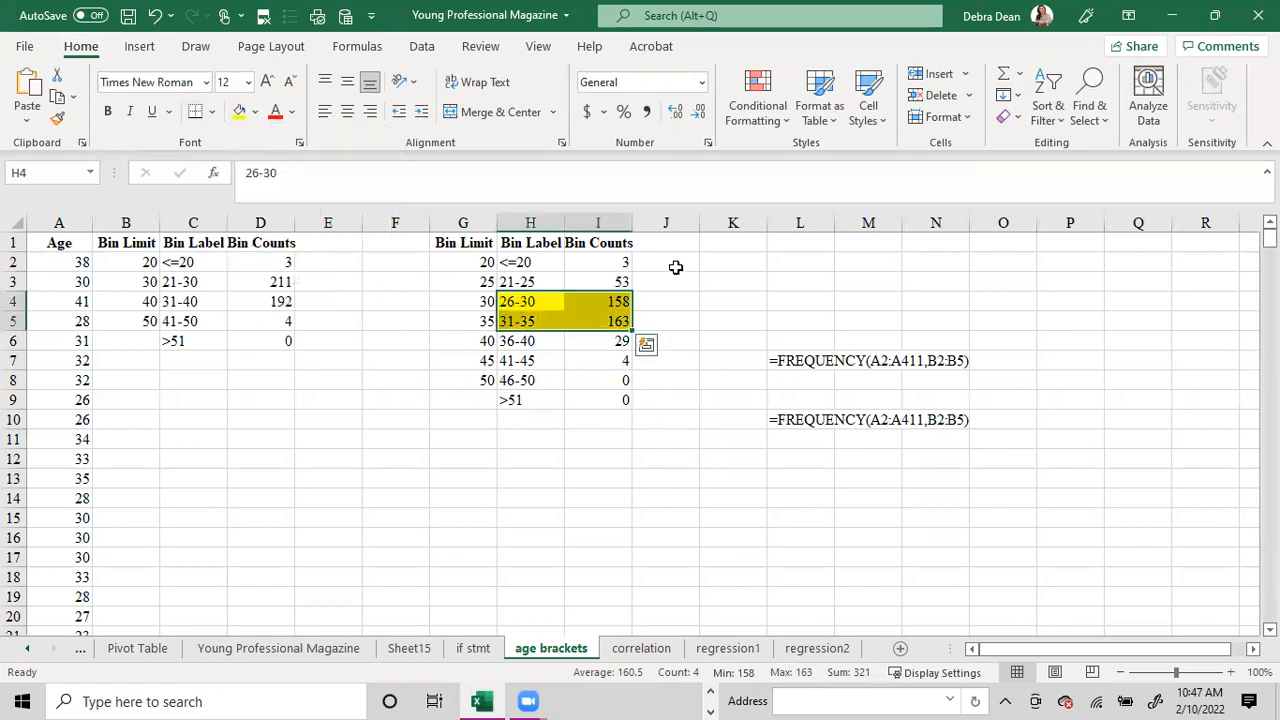
left_click(680, 284)
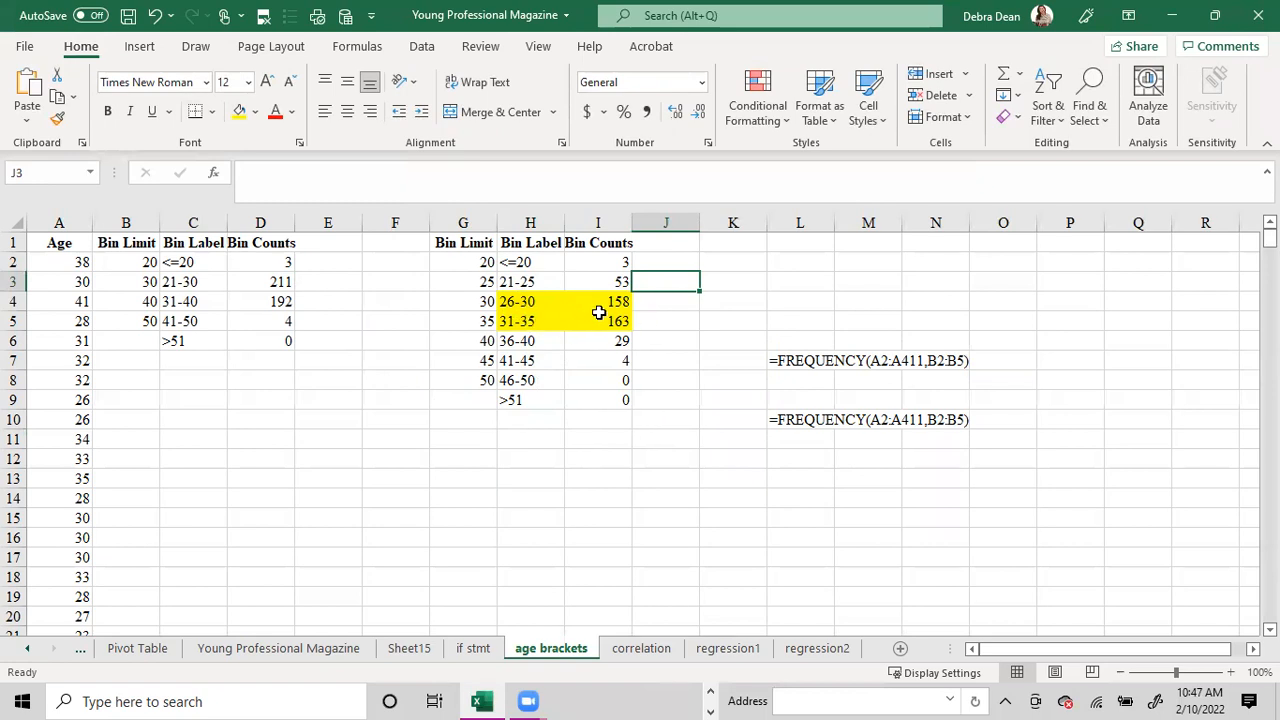
Examine the five-year bin counts and their FREQUENCY formula, comparing the highlighted 26-30 and 31-35 brackets with the others.
left_click(598, 262)
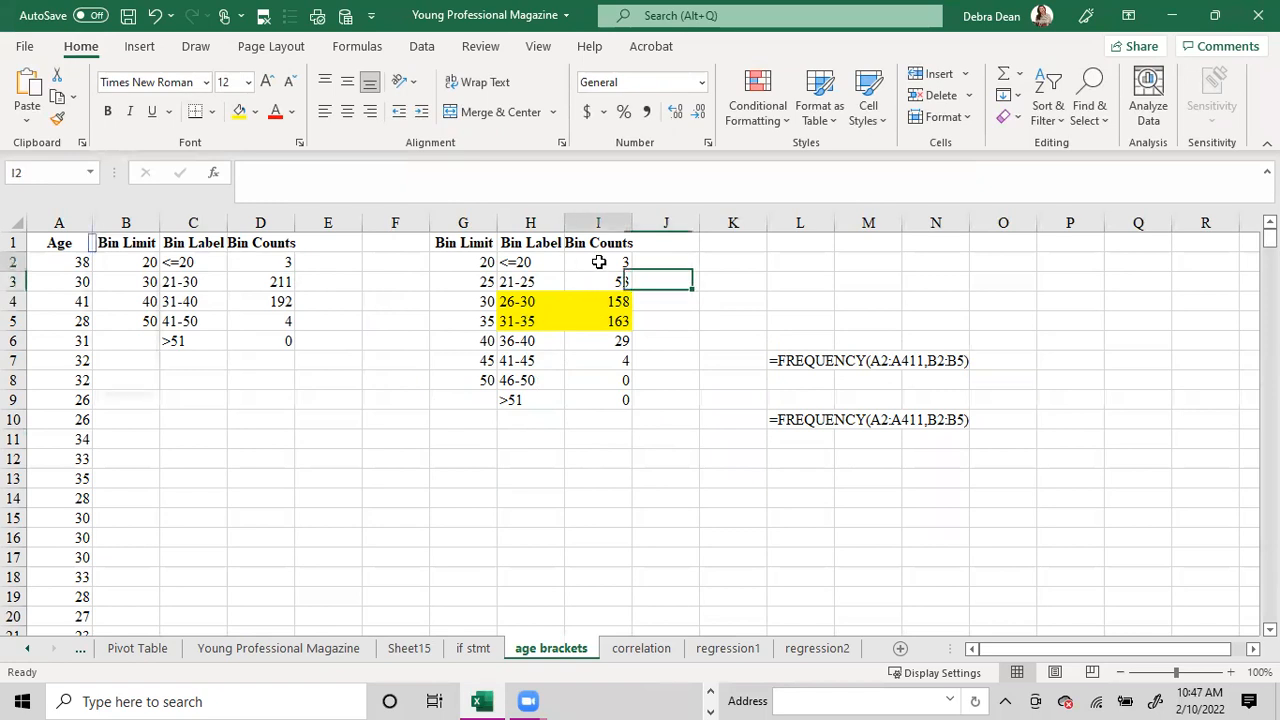
left_click_drag(598, 262, 597, 282)
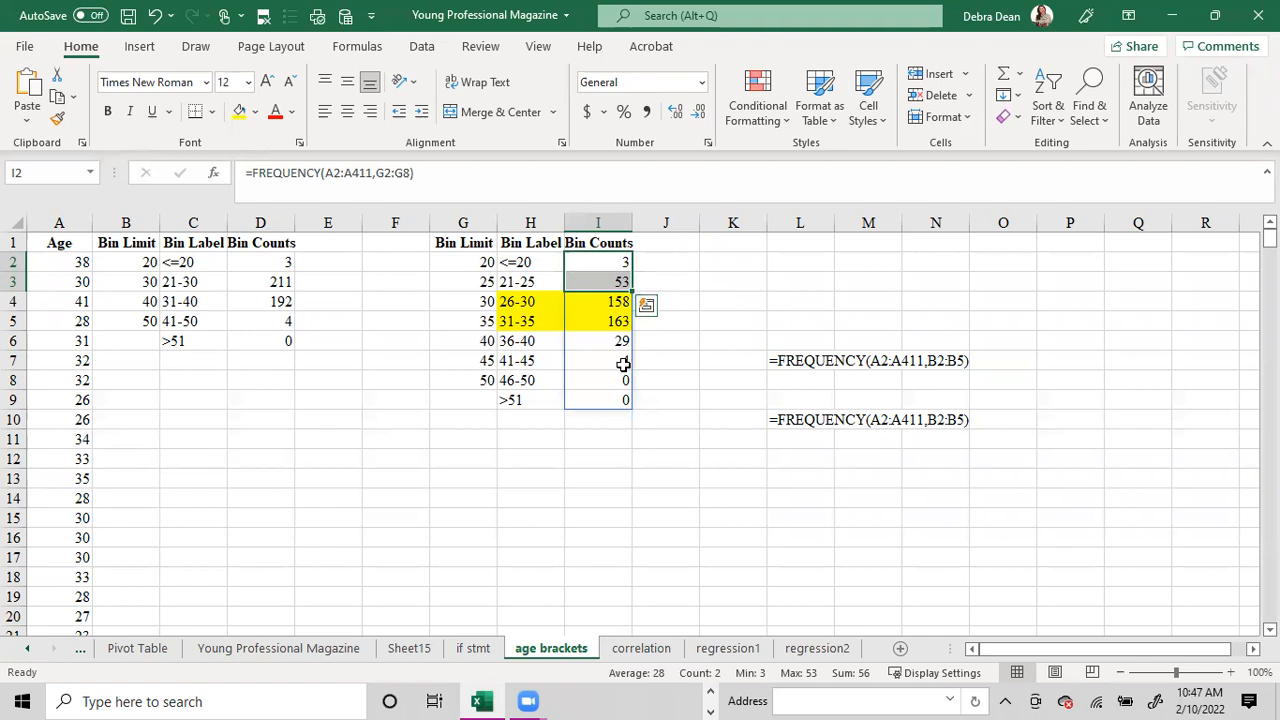
left_click(606, 265)
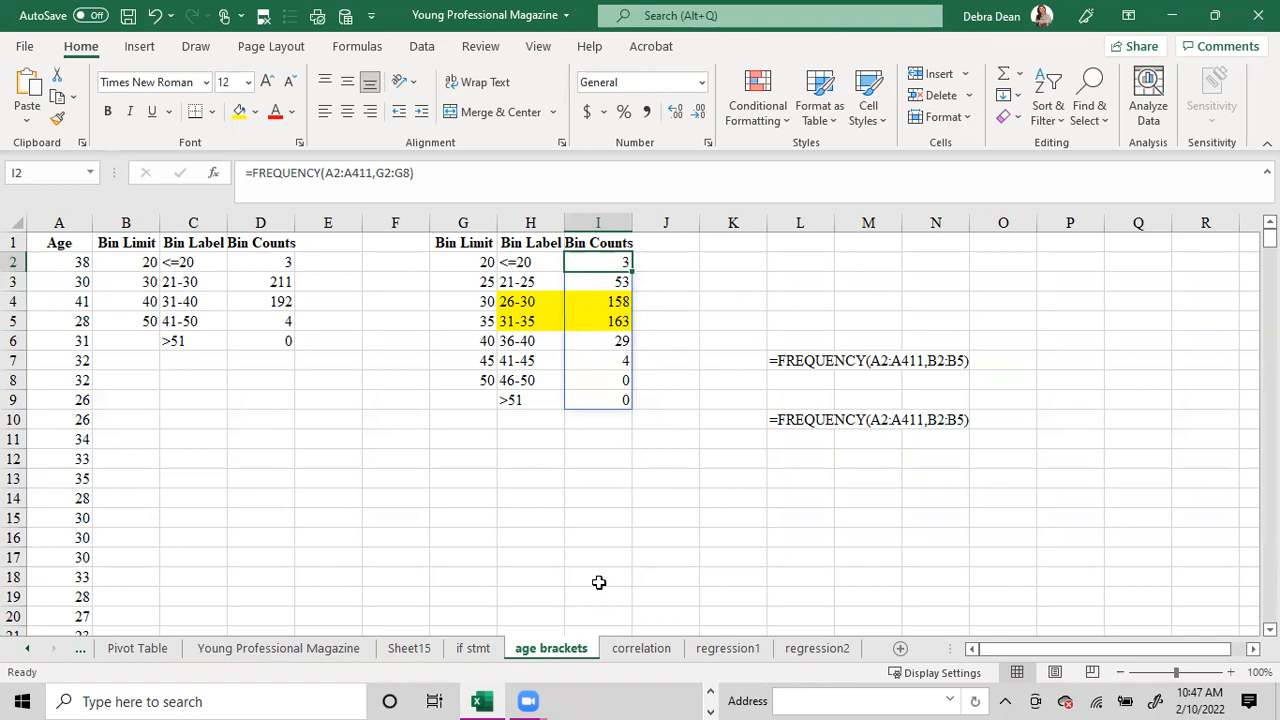
left_click(703, 320)
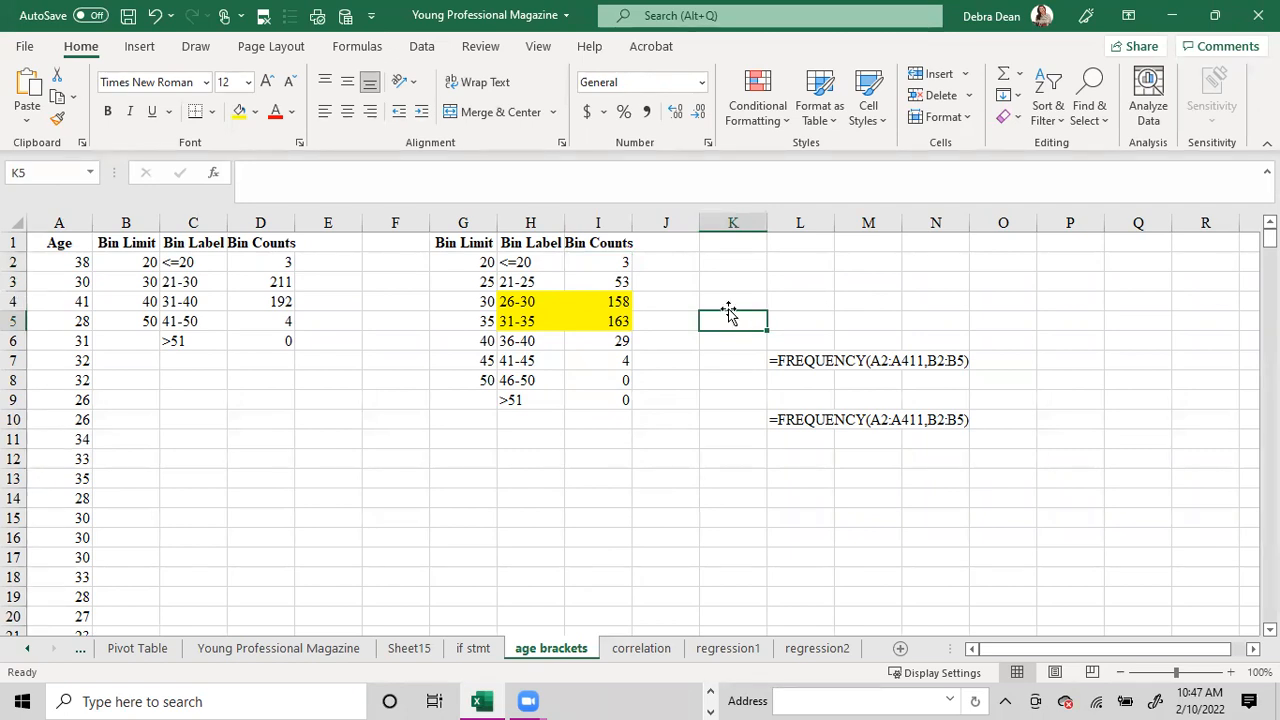
left_click_drag(516, 301, 775, 313)
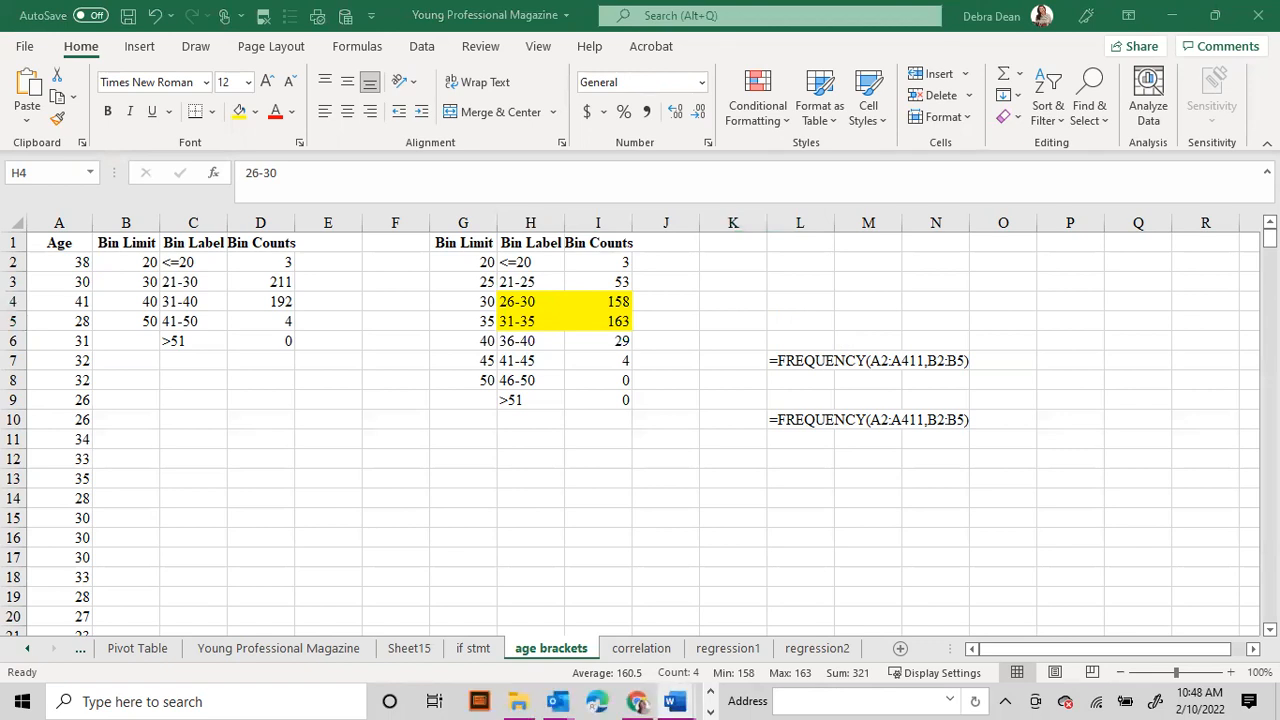
Clear all active filters on the Young Professional Magazine sheet.
left_click(240, 650)
left_click(962, 301)
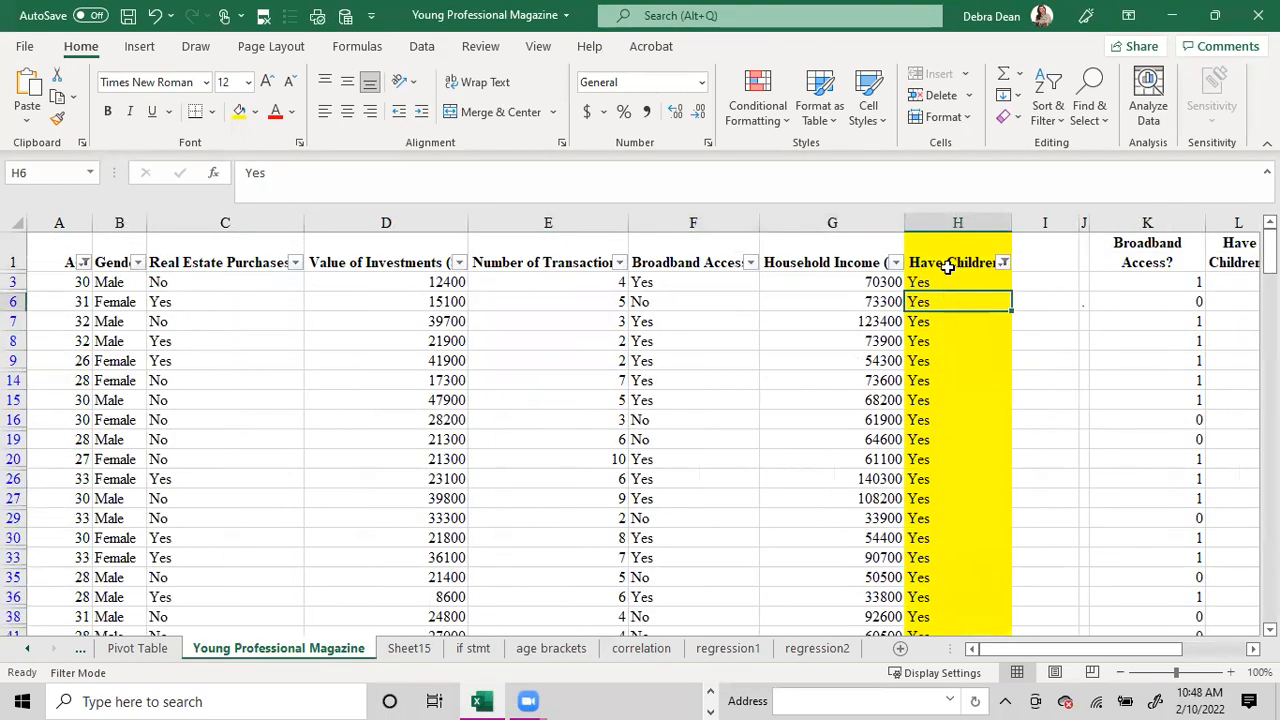
left_click(422, 46)
left_click(640, 78)
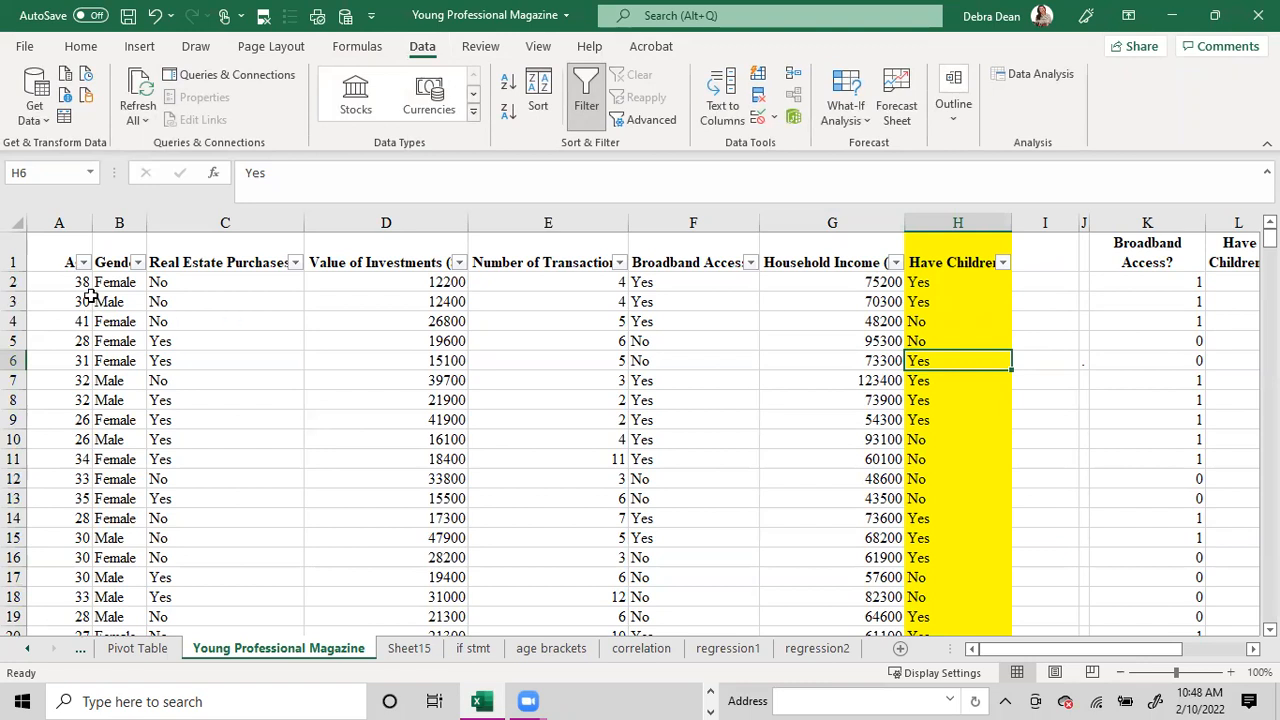
Filter the Have Children column to show only Yes.
left_click(999, 265)
left_click(805, 468)
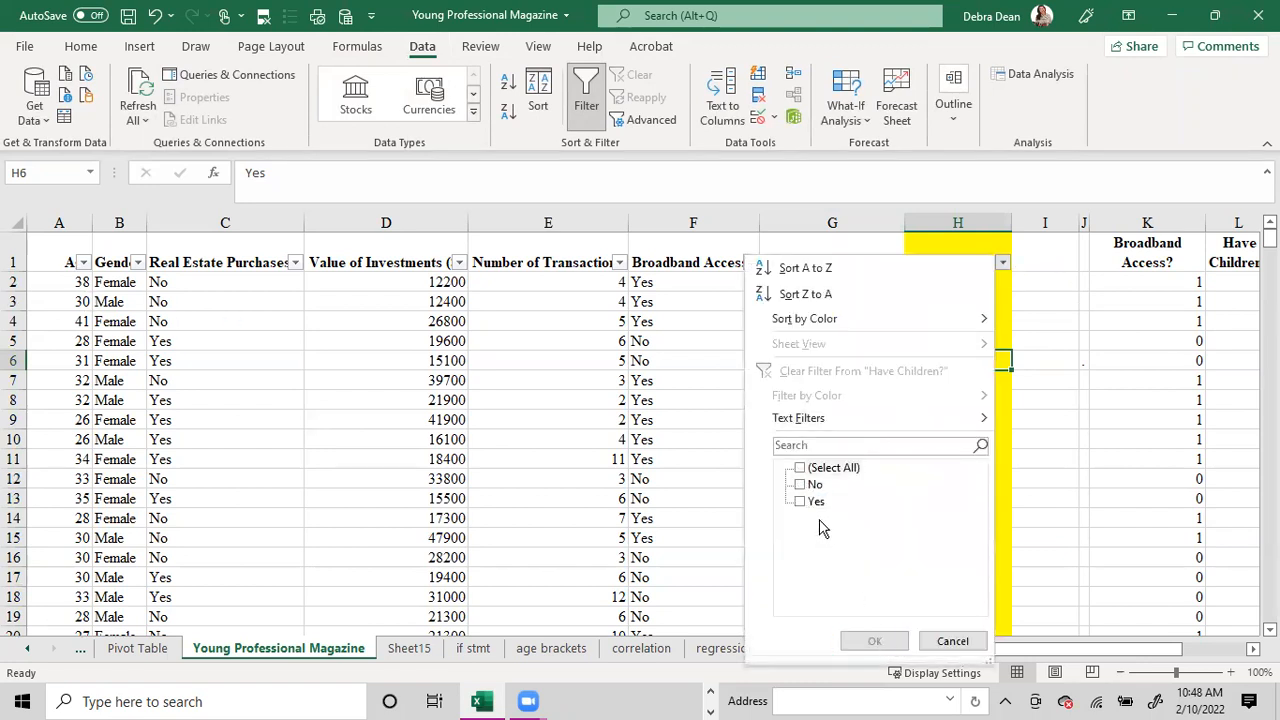
left_click(813, 503)
left_click(874, 641)
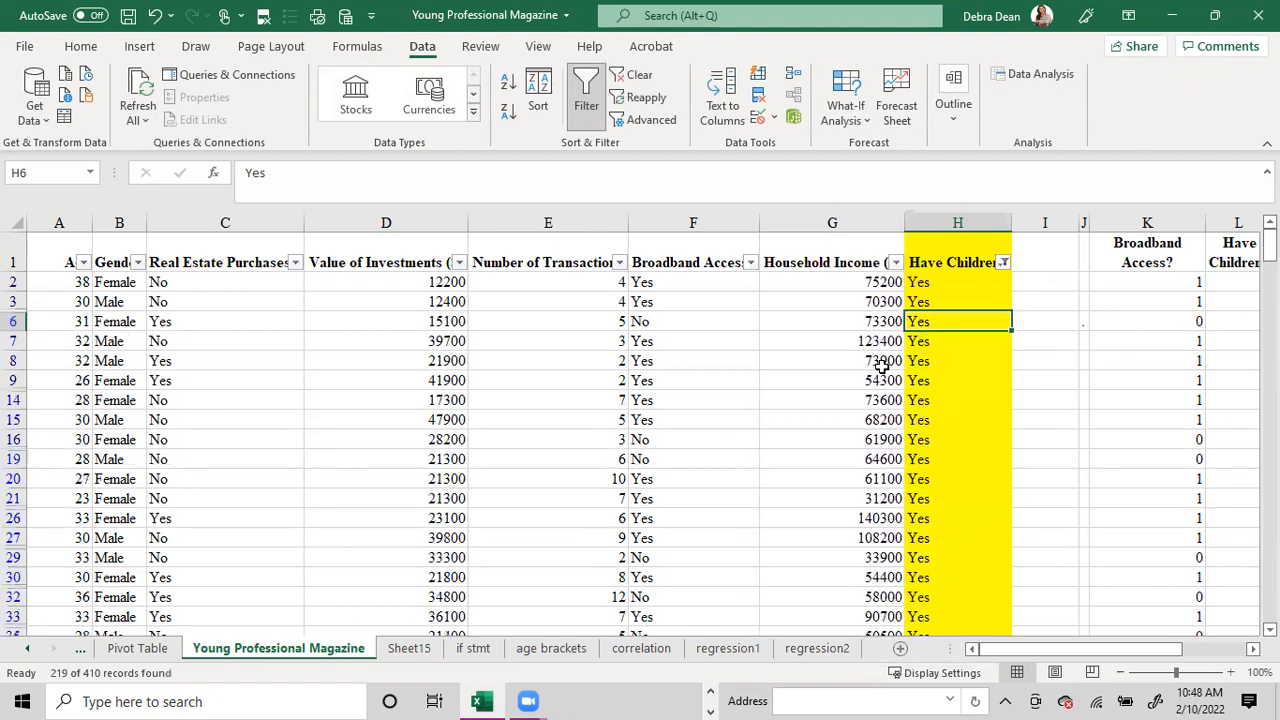
Filter Household Income to values greater than 99999 to inspect the matching rows, and clear the sheet's filters.
left_click(897, 263)
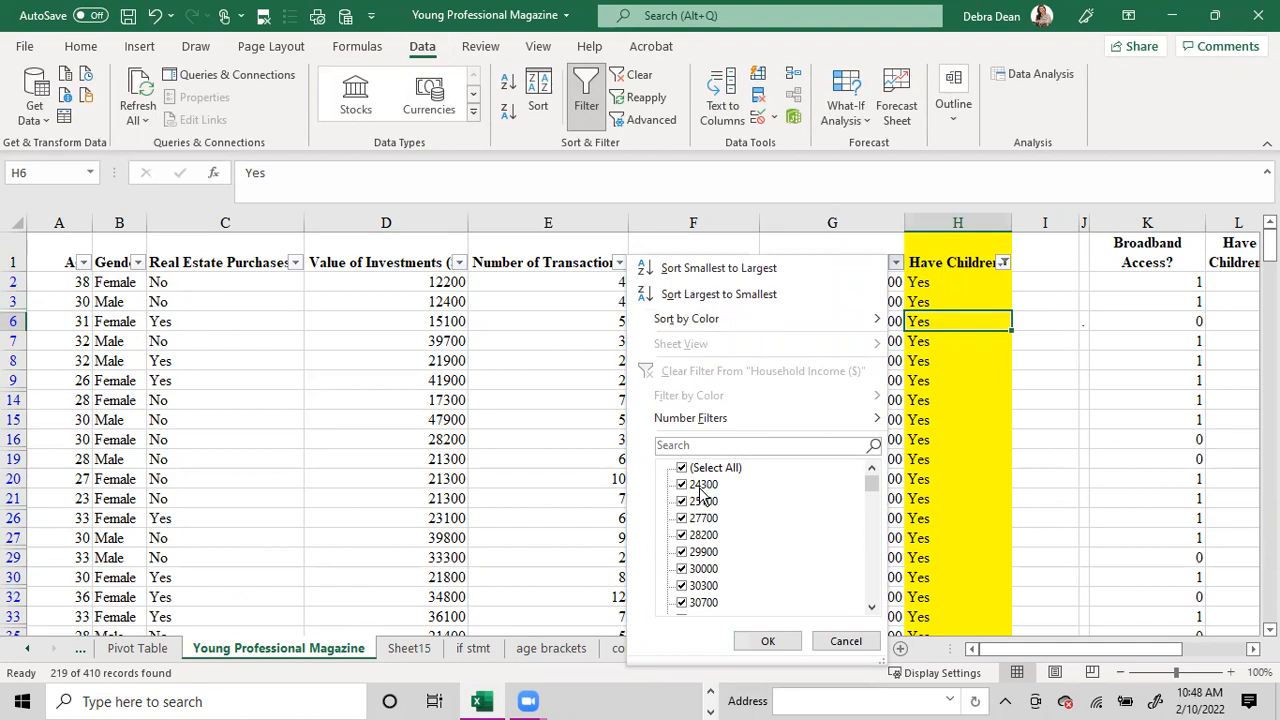
left_click_drag(871, 487, 874, 598)
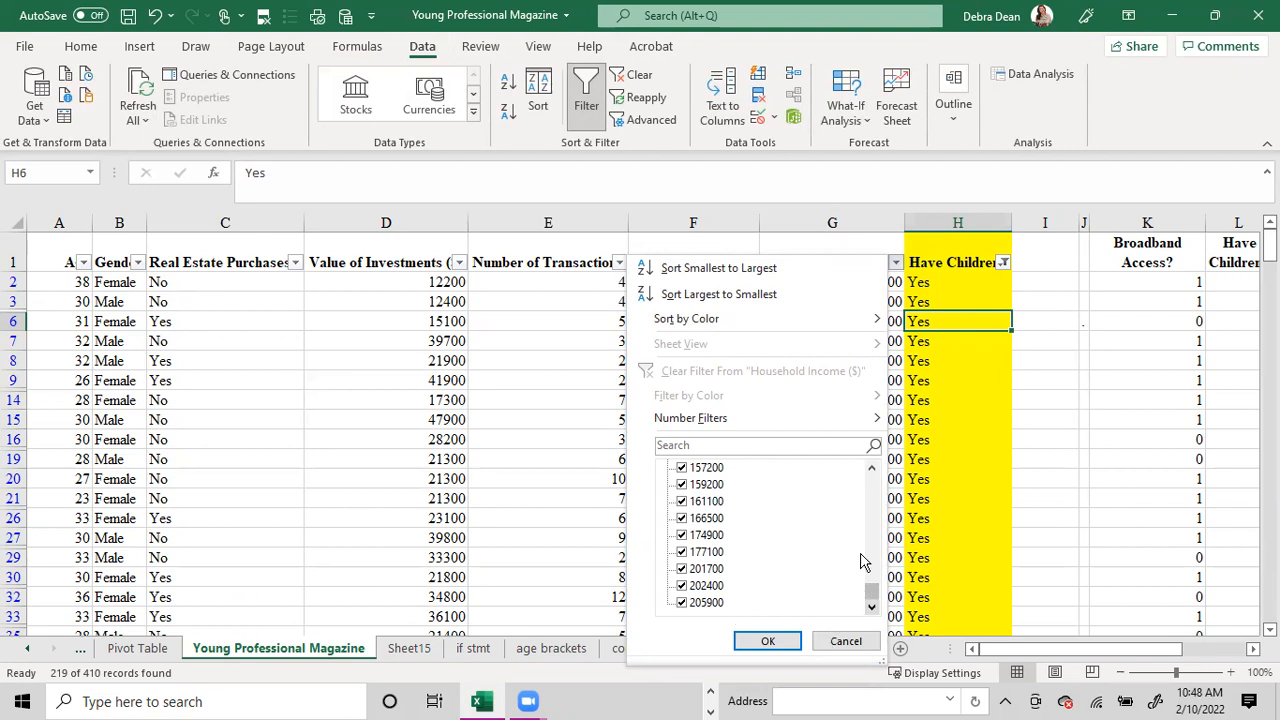
mouse_move(729, 420)
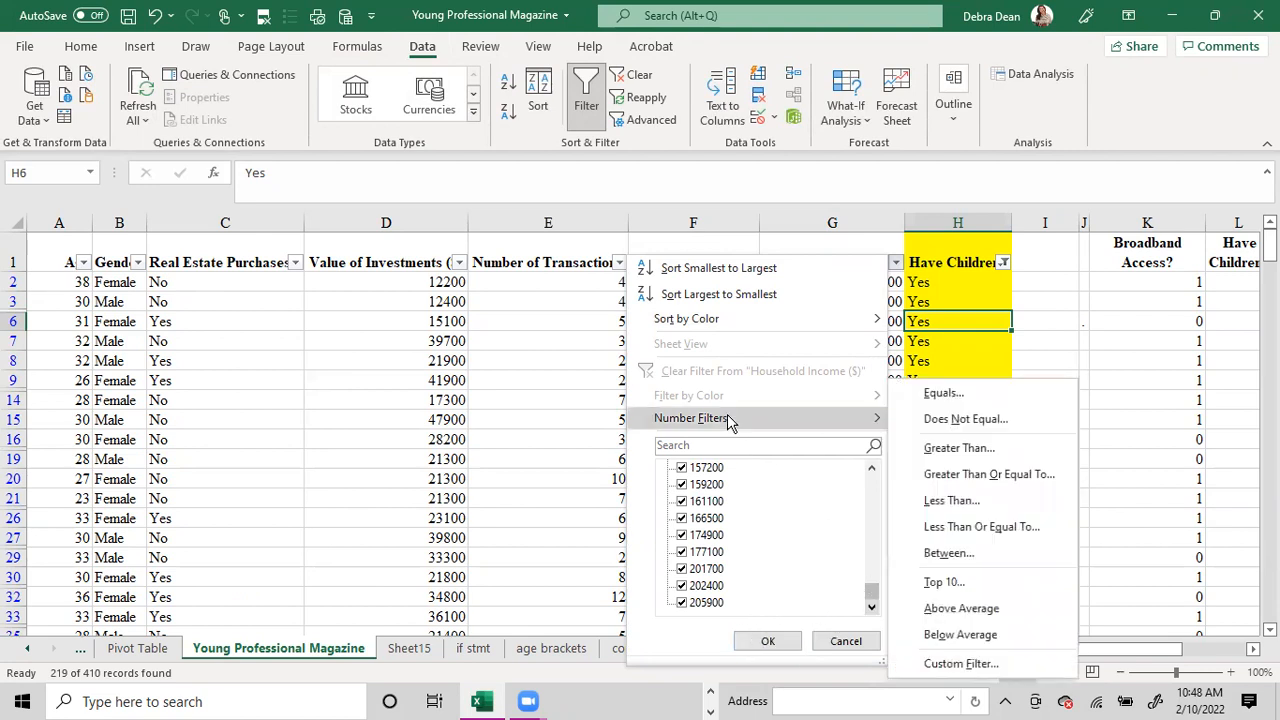
left_click(933, 446)
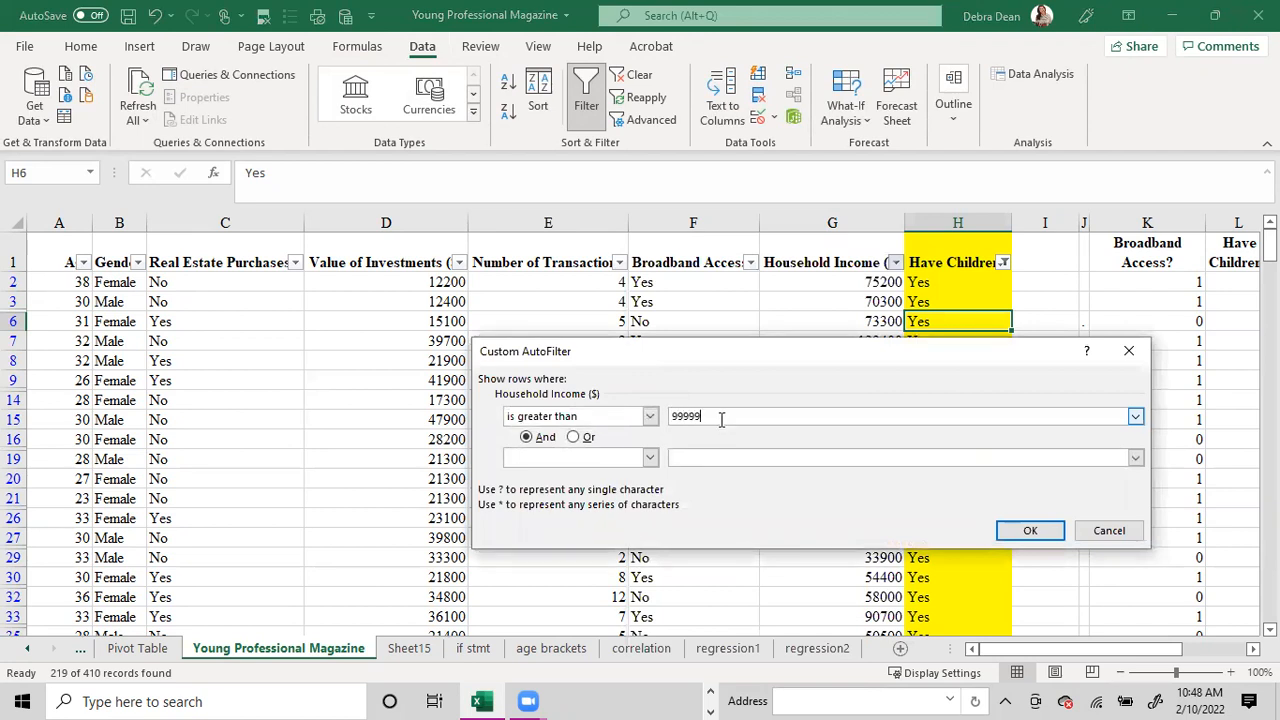
key("Return")
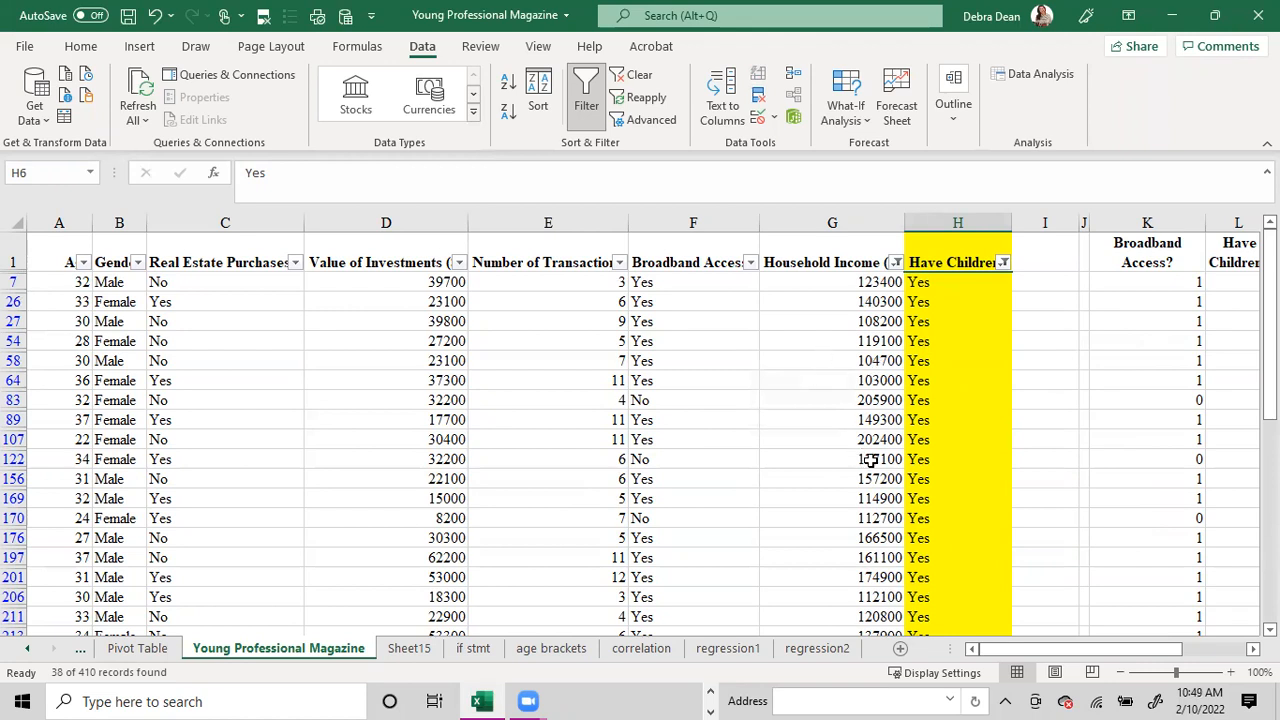
left_click_drag(850, 282, 936, 598)
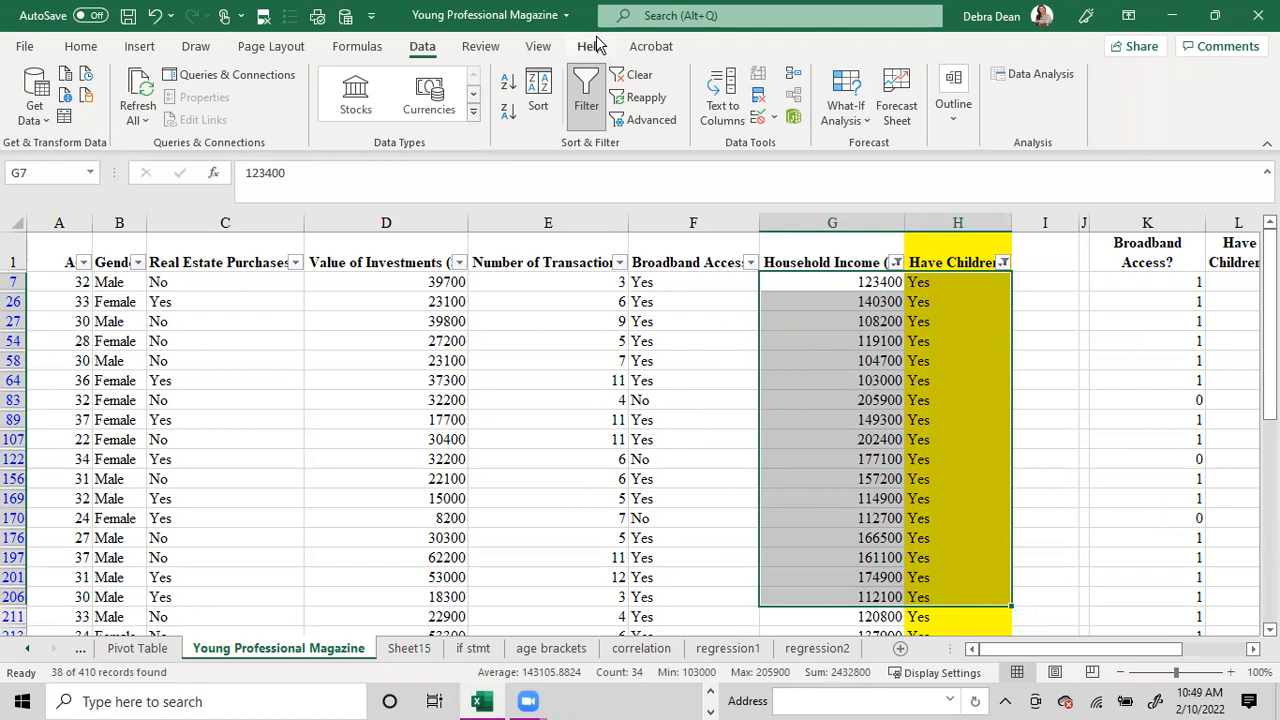
left_click(630, 78)
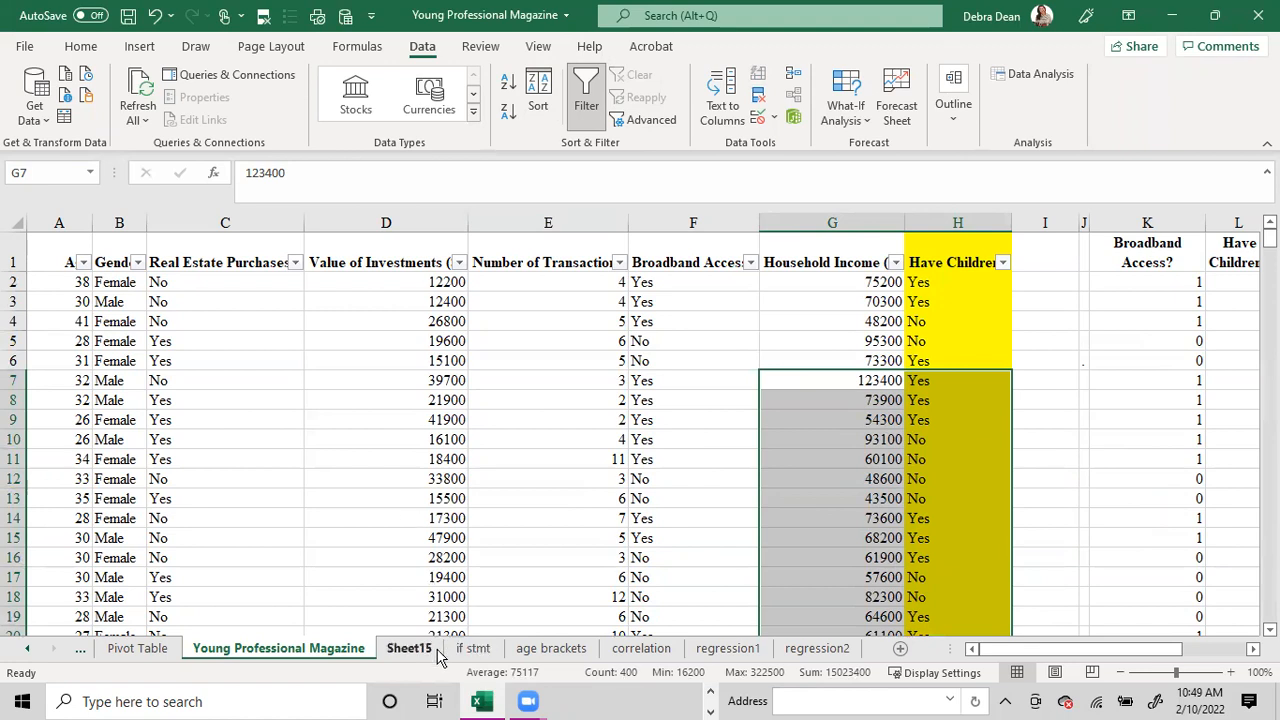
Empty the existing report on the Pivot Table sheet by removing Gender, Age and Count of Age.
left_click(138, 648)
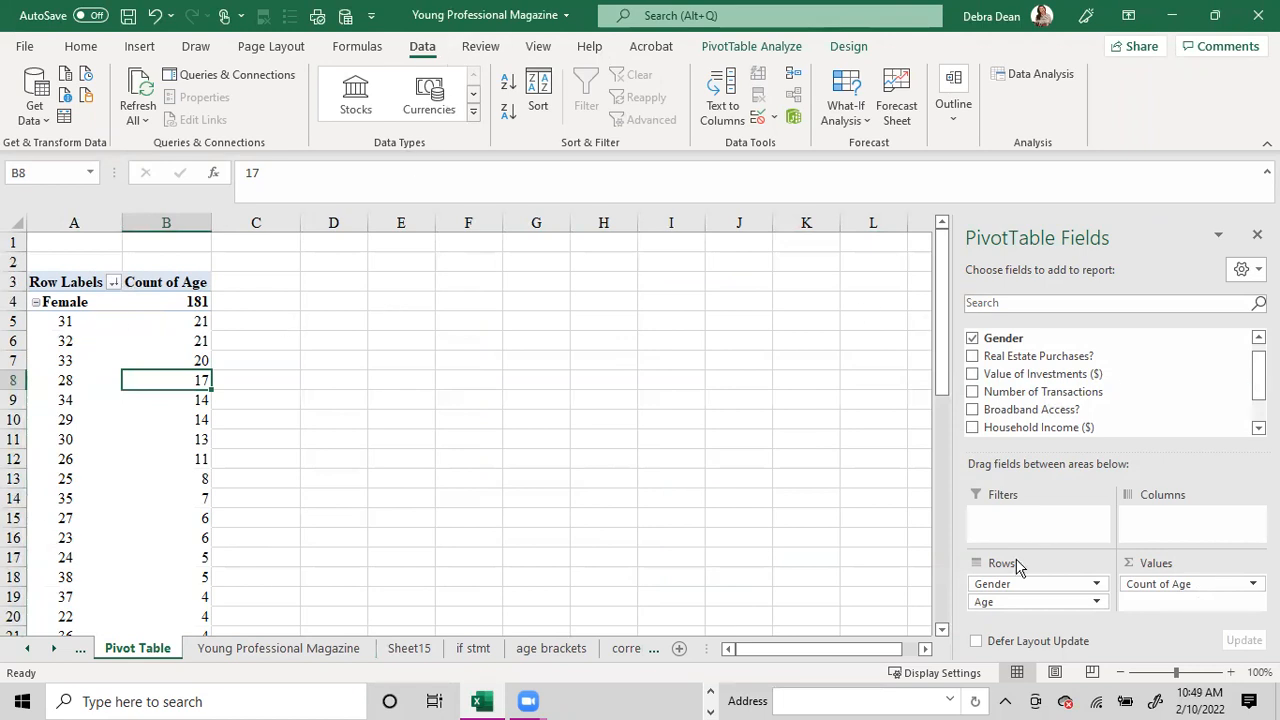
left_click_drag(994, 586, 928, 605)
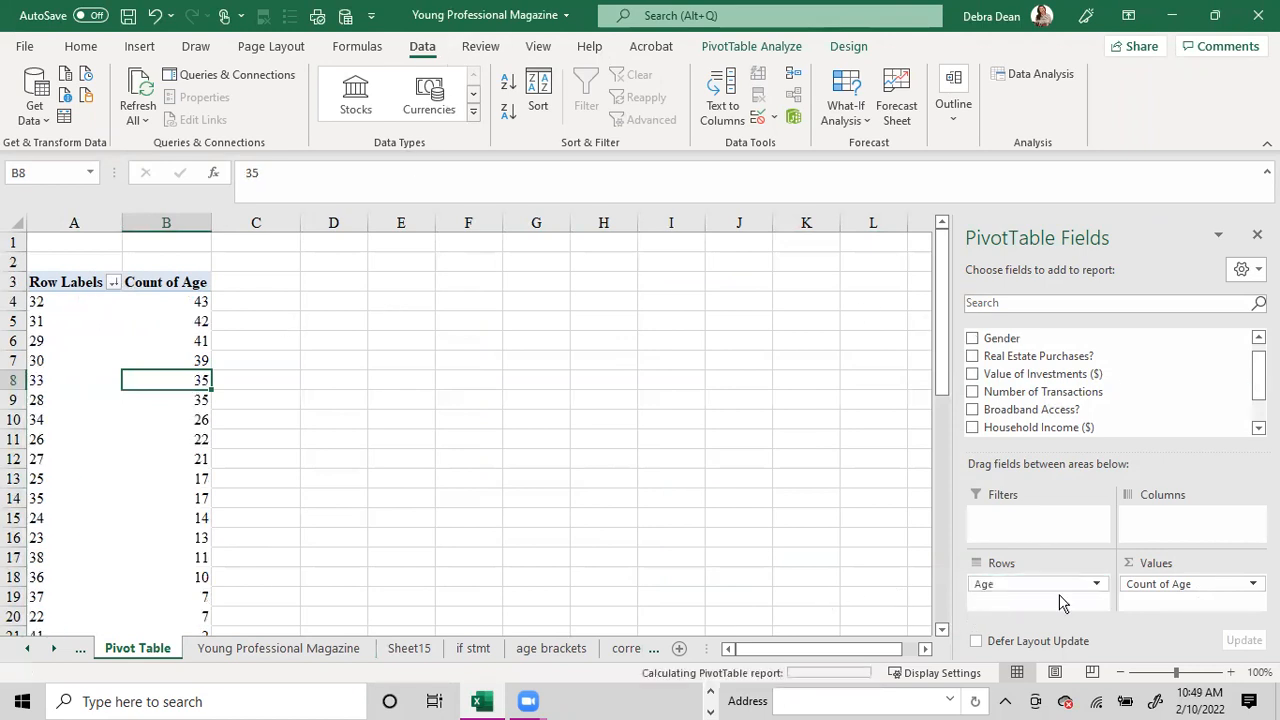
left_click_drag(1203, 588, 875, 596)
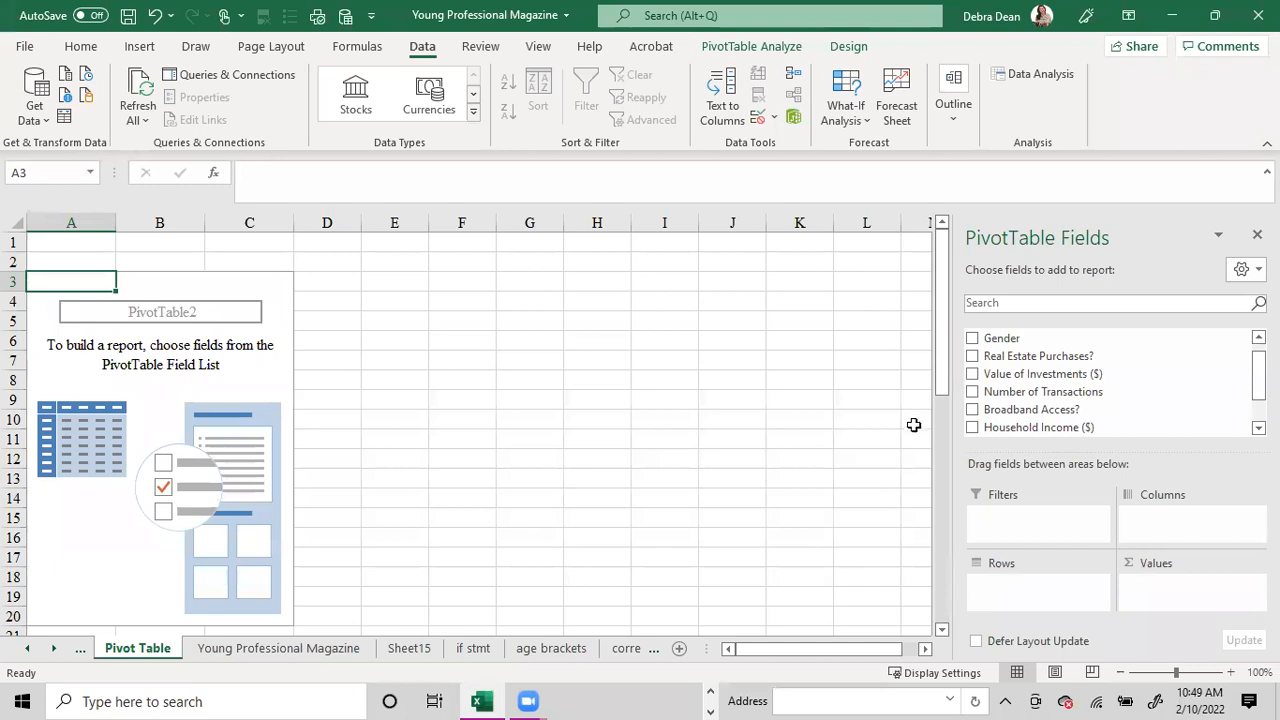
Build the pivot report with Have Children? and Gender nested as rows and the count of Gender as values.
scroll(1090, 388, "down", 2)
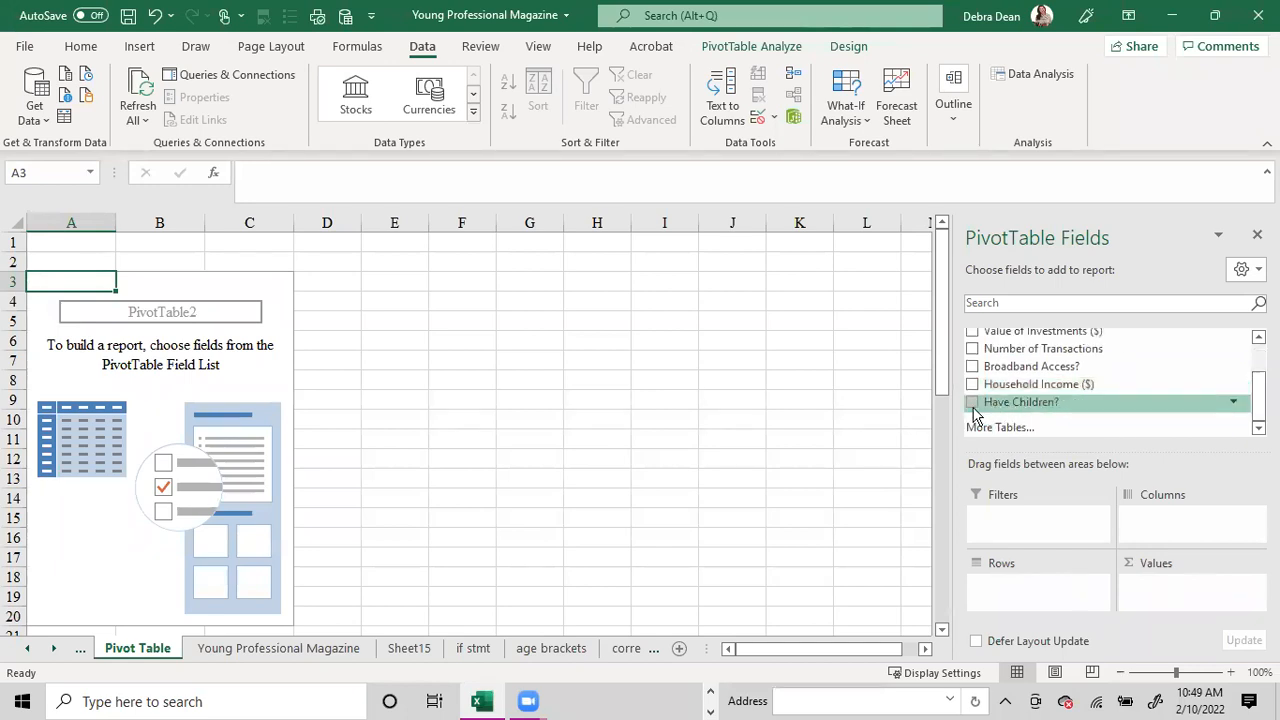
left_click(971, 403)
scroll(975, 400, "up", 3)
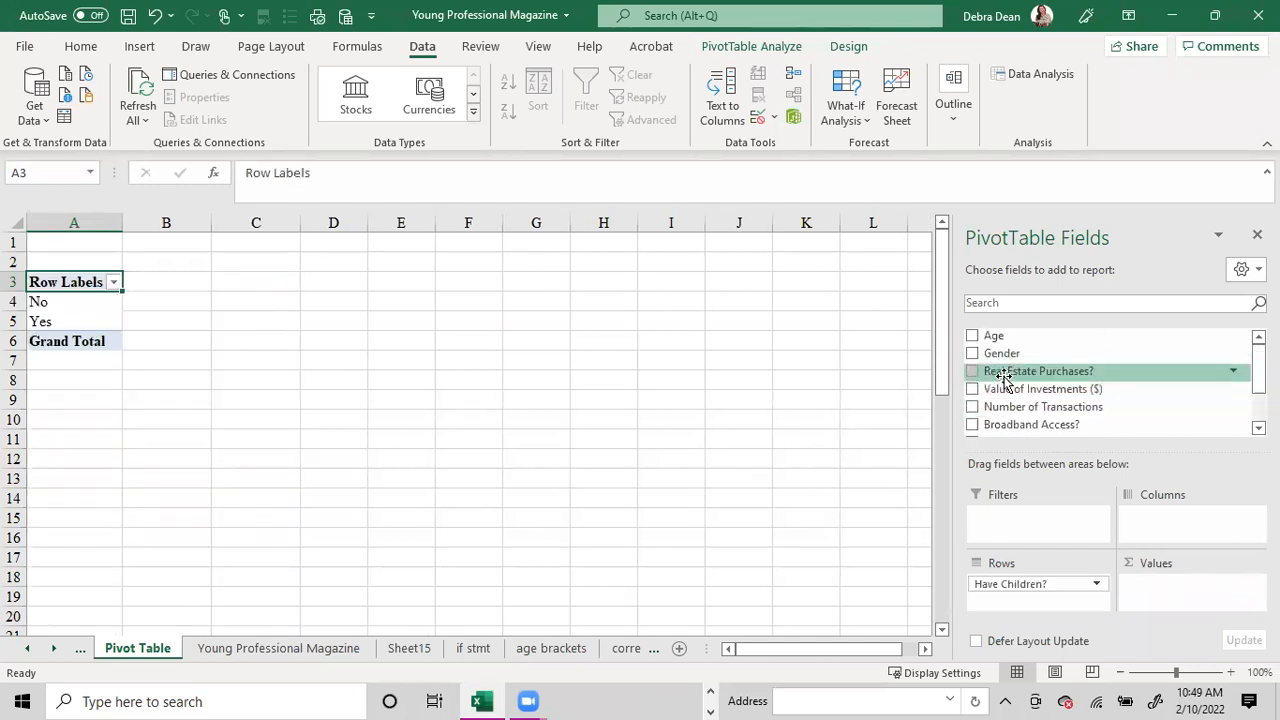
left_click_drag(1000, 355, 1150, 592)
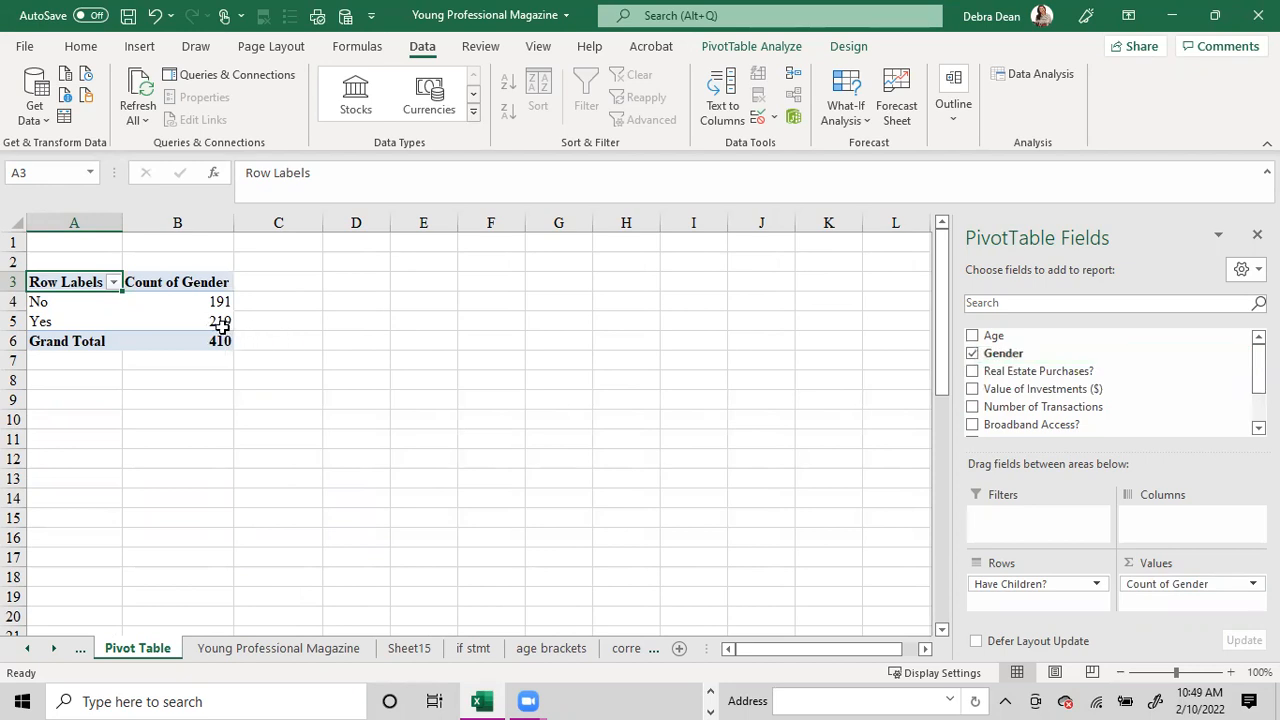
mouse_move(190, 329)
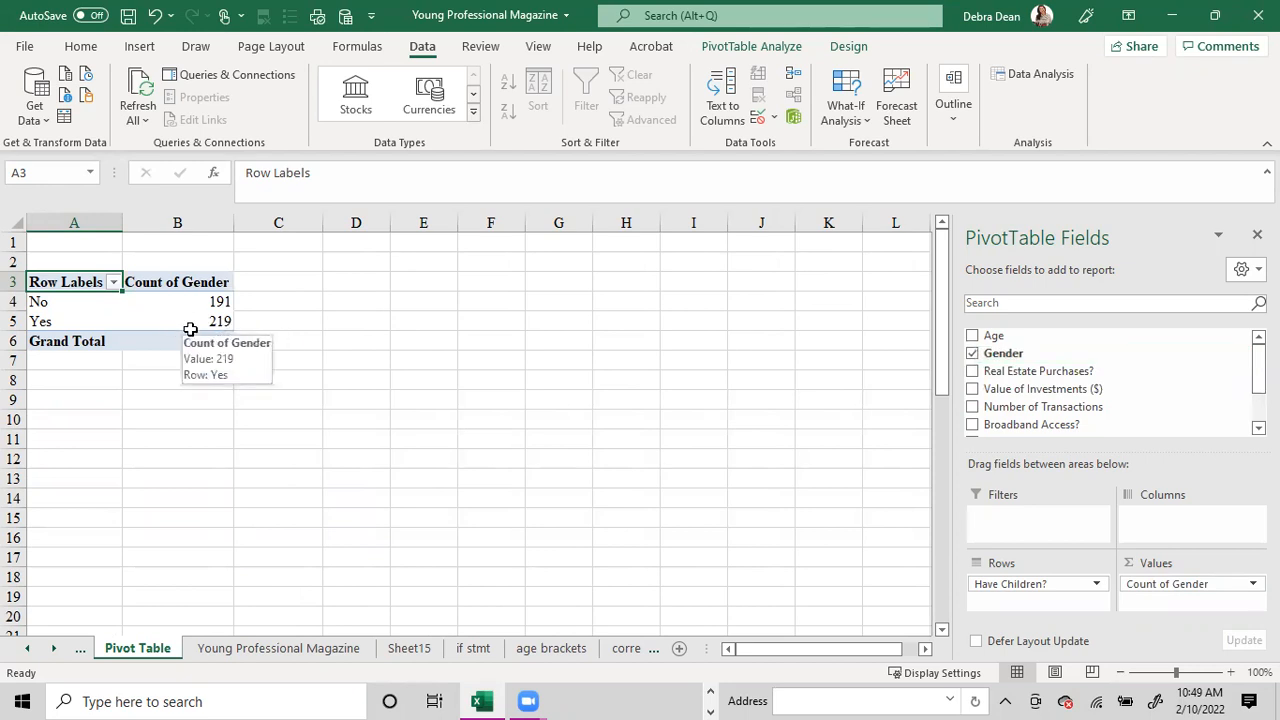
left_click_drag(1003, 353, 1003, 600)
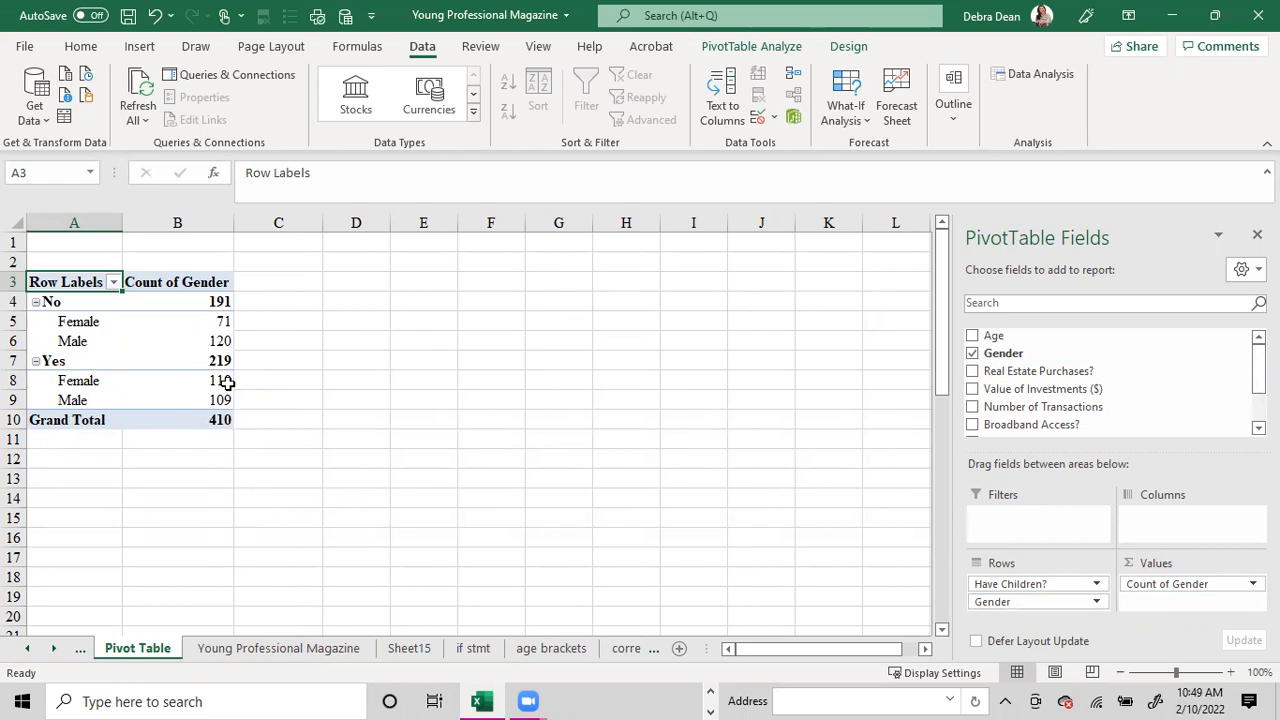
Highlight the male and female rows, G9:J10, on Sheet15 with yellow fill.
left_click(409, 649)
left_click_drag(604, 404, 501, 419)
left_click_drag(657, 417, 430, 405)
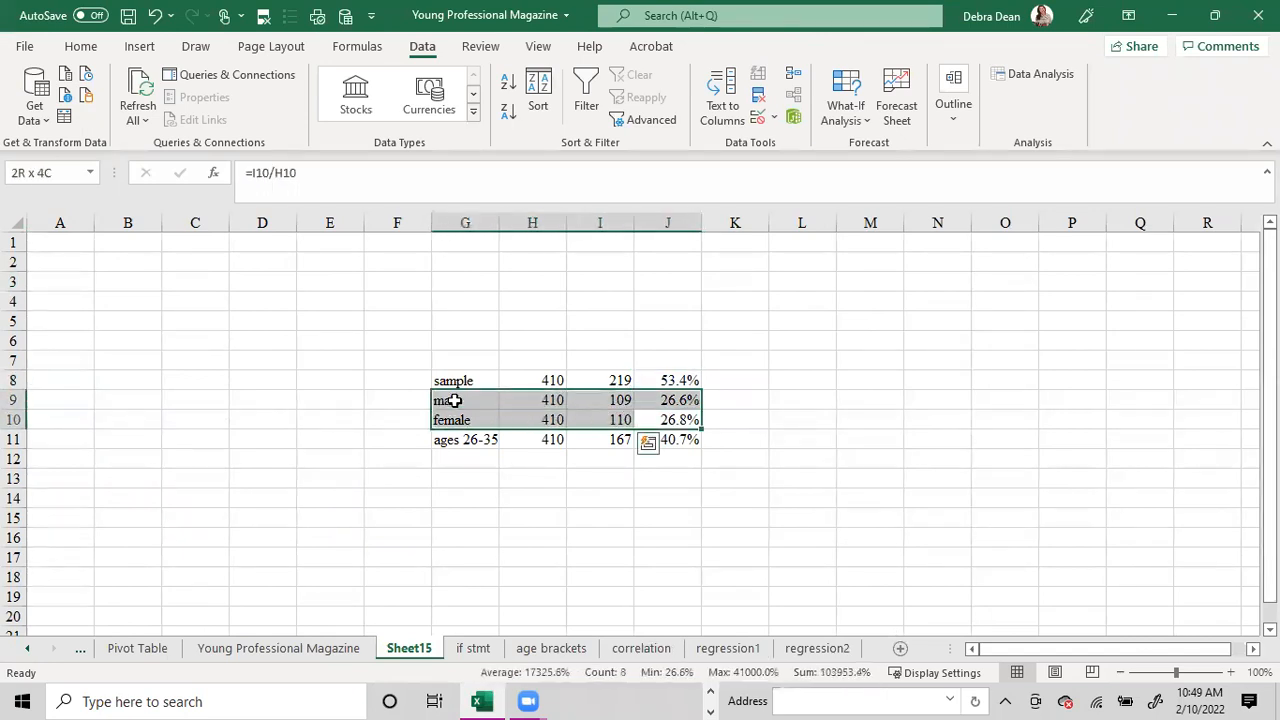
left_click(80, 46)
left_click(239, 111)
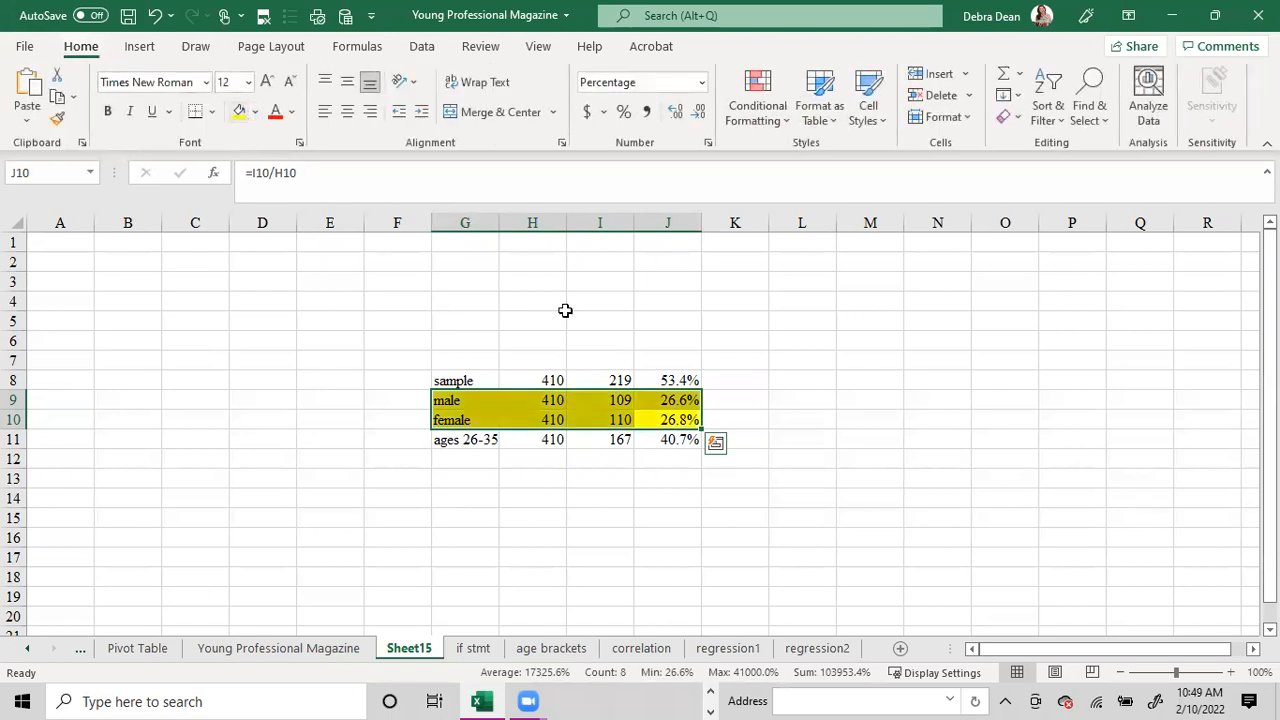
left_click(766, 395)
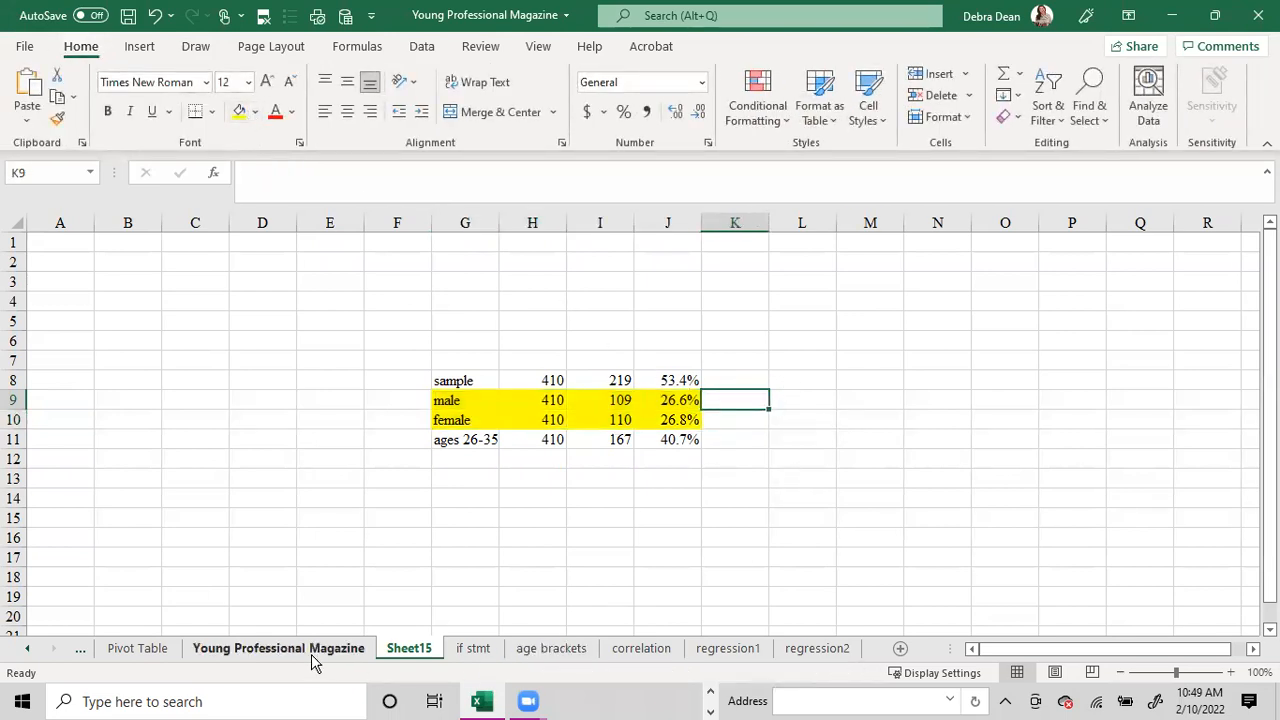
Check the Yes row in the Pivot Table report, and highlight the sample row G8:J8 on Sheet15 in yellow.
left_click(120, 651)
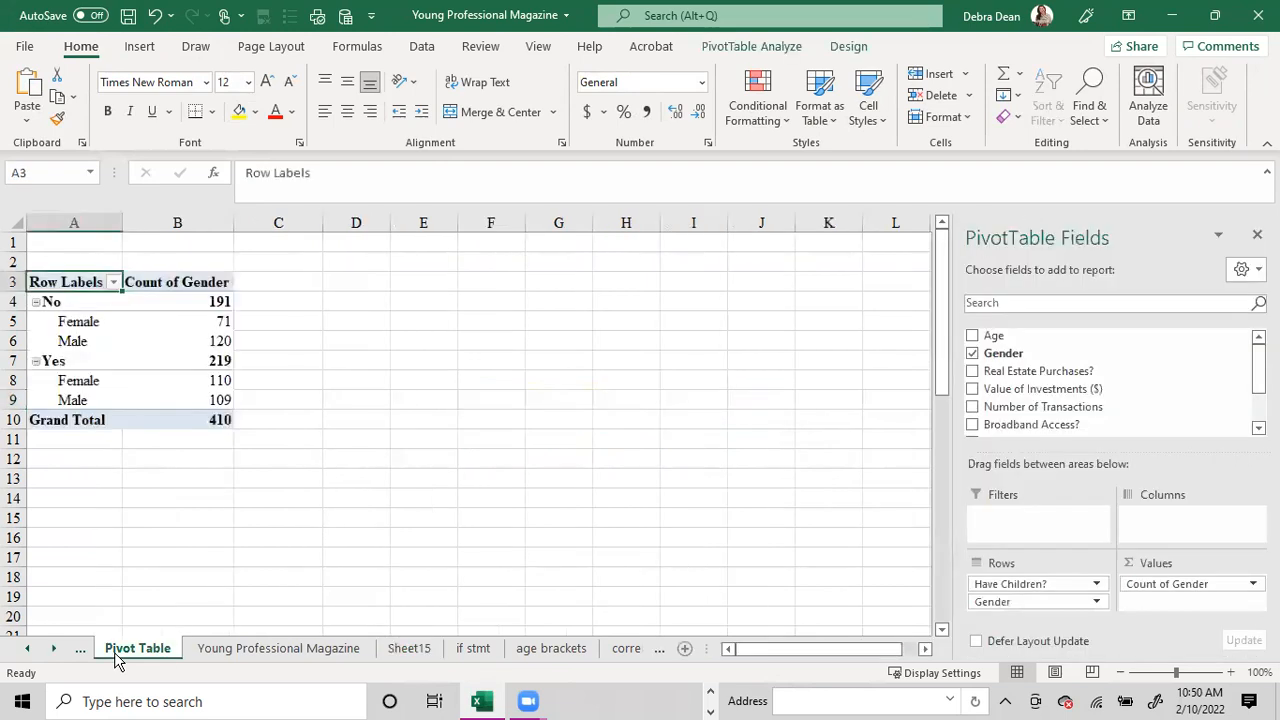
left_click(225, 362)
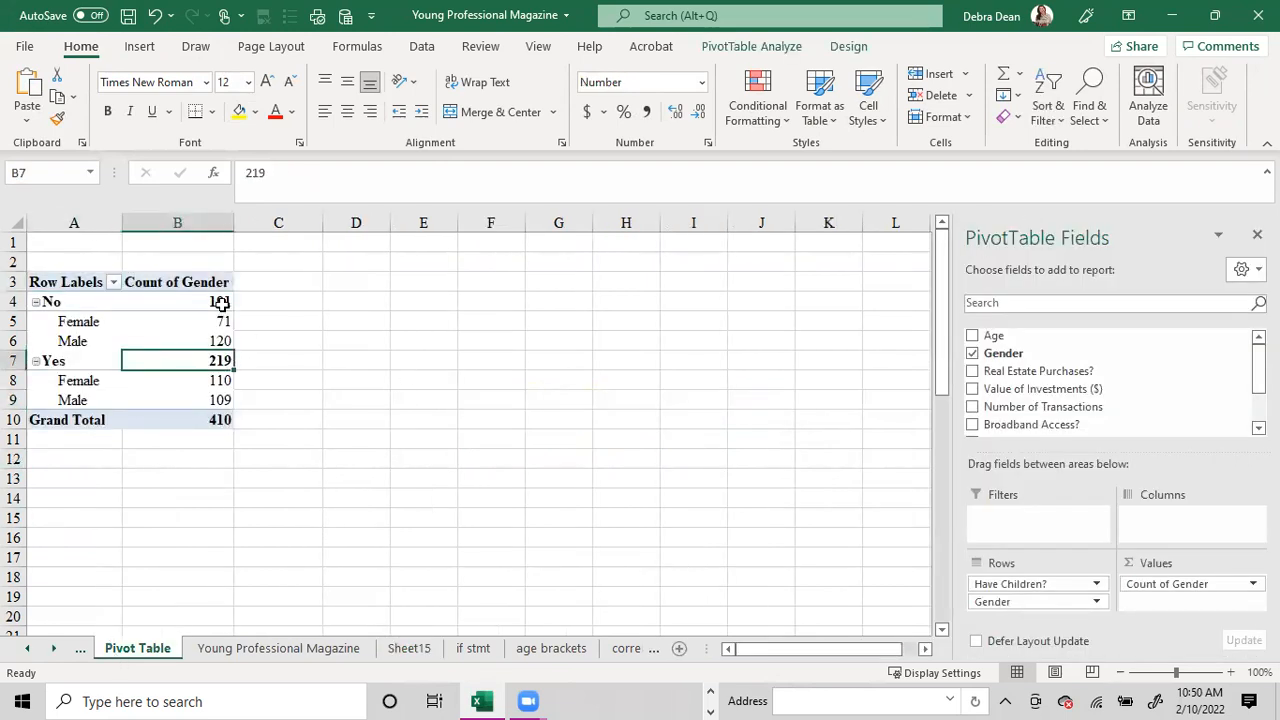
left_click(20, 361)
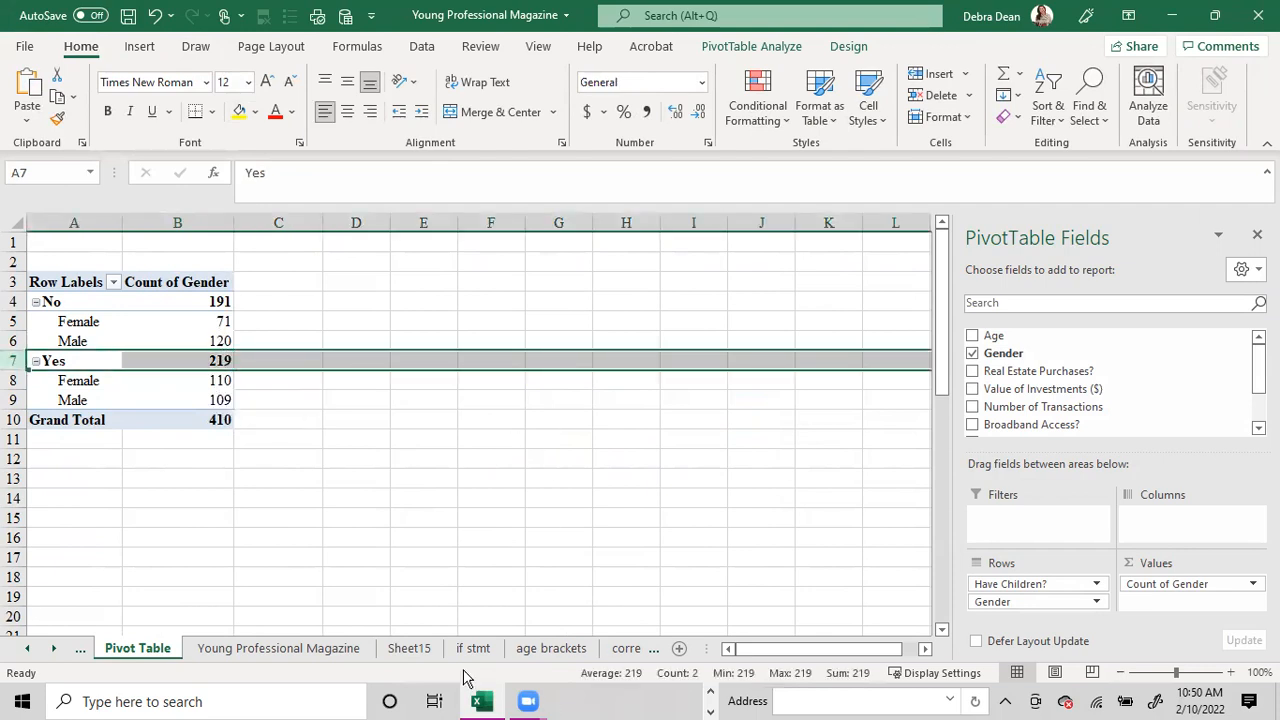
left_click(408, 650)
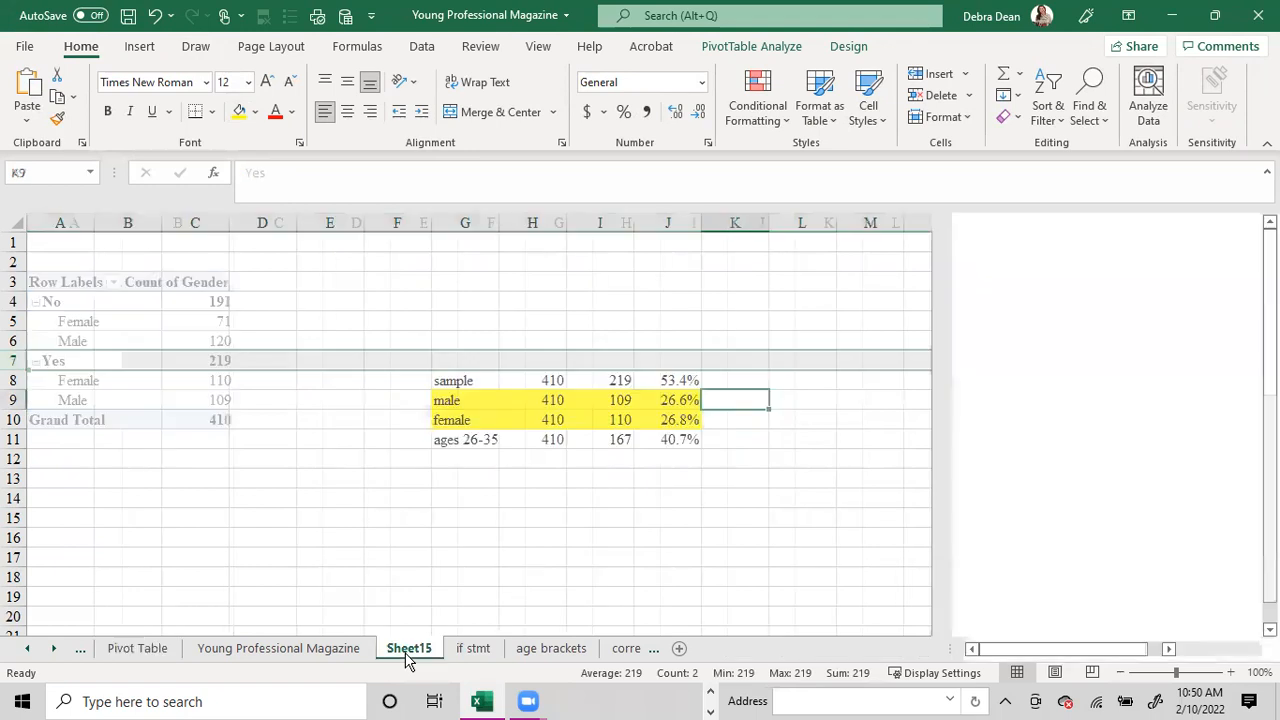
left_click_drag(686, 380, 453, 382)
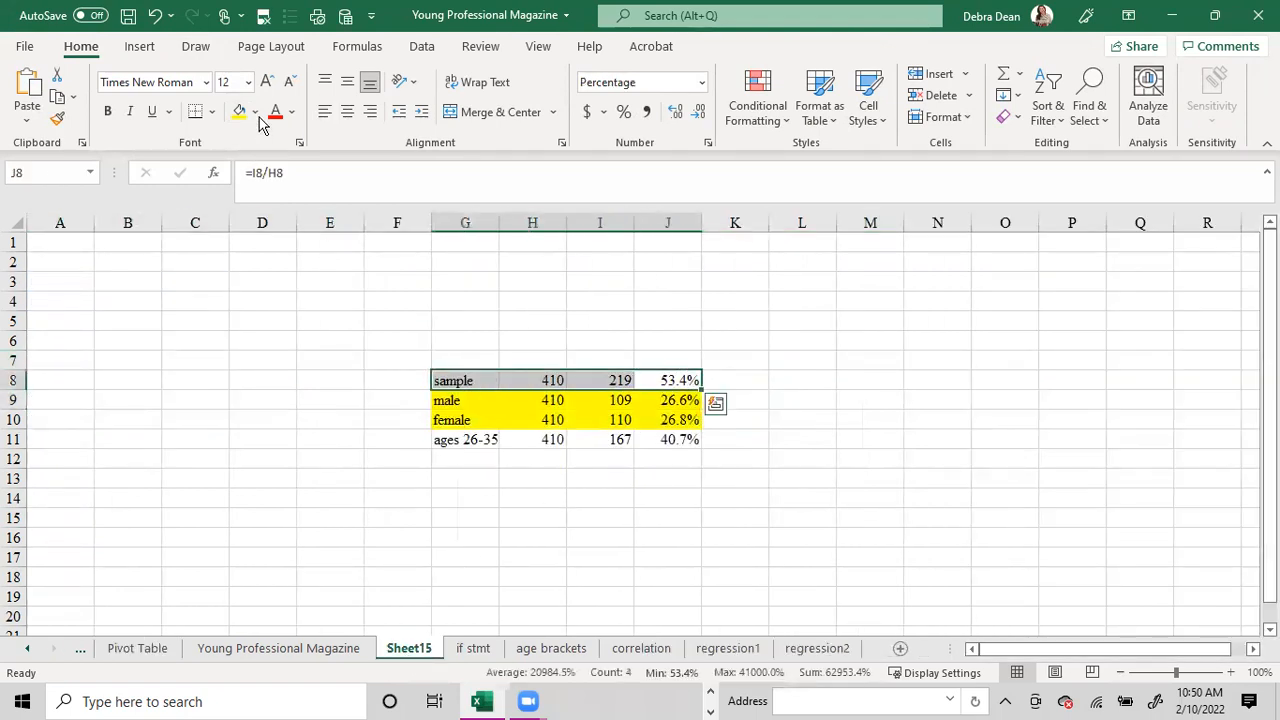
Compare the ages 26-35 row on Sheet15 with the age brackets sheet's bin counts, and return to the Young Professional Magazine data.
left_click_drag(443, 439, 680, 440)
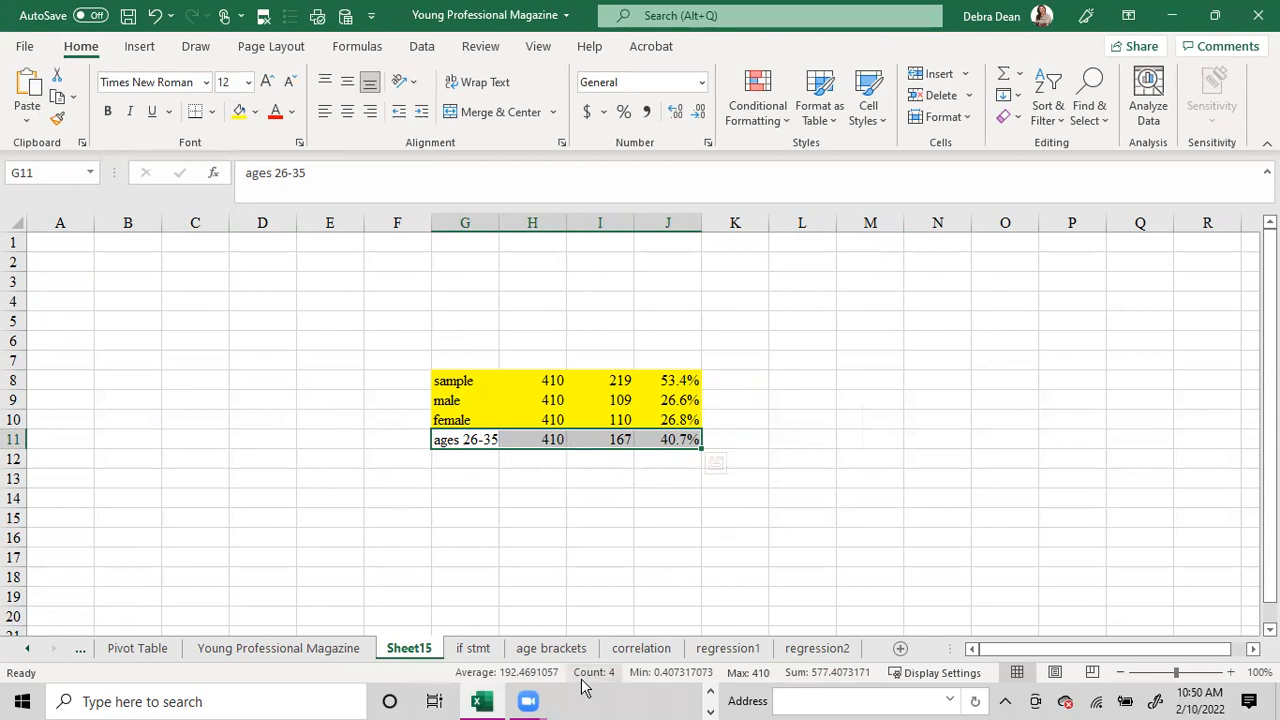
left_click(548, 656)
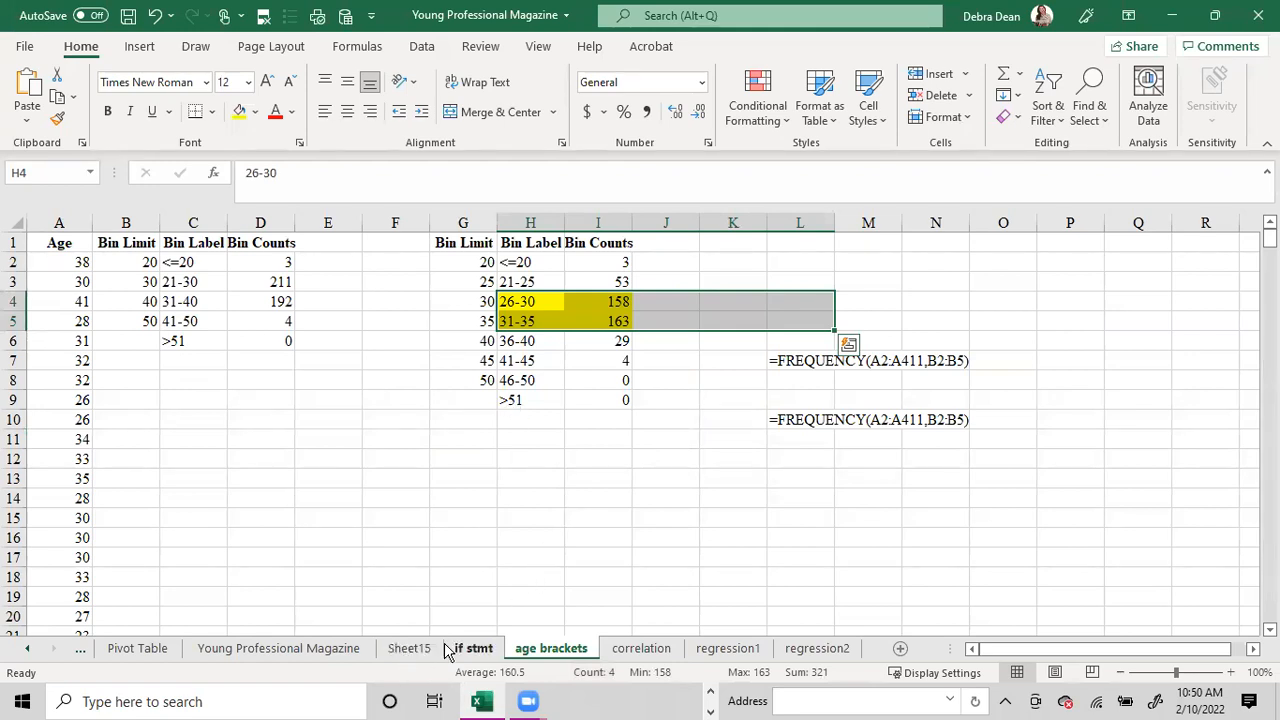
left_click(501, 590)
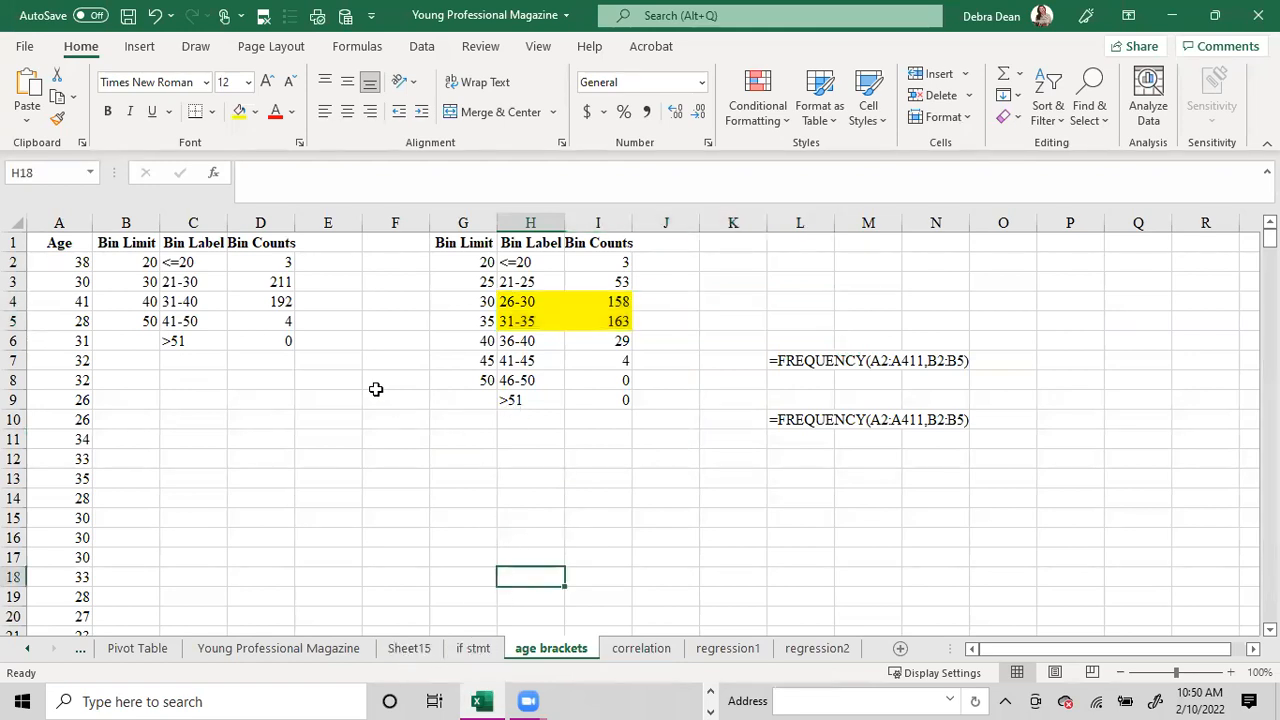
left_click(350, 650)
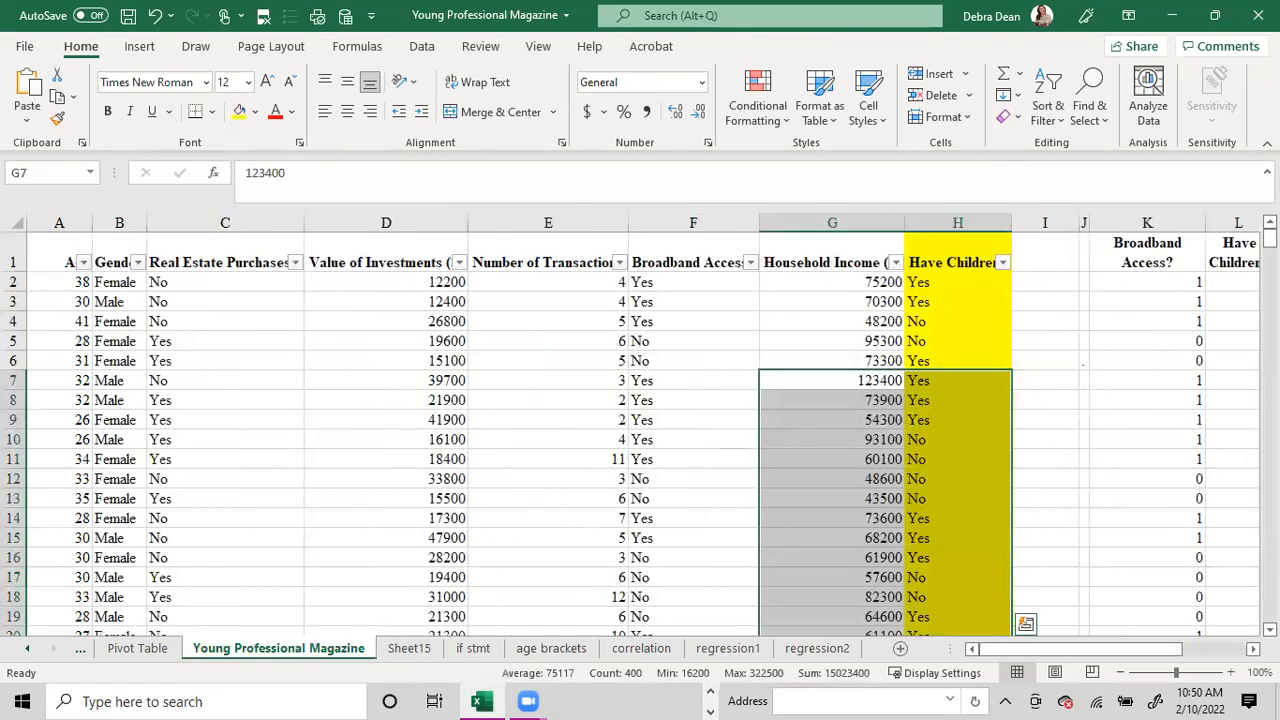